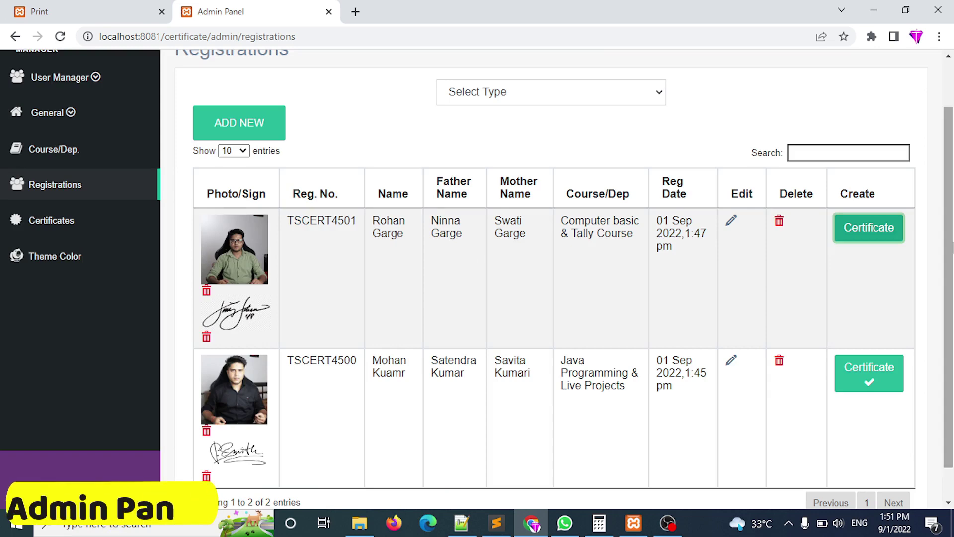
Check the dashboard and Print tab, then open the Certificates page listing both issued certificates.
{"action": "scroll", "coordinate": [422, 148], "scroll_direction": "up", "scroll_amount": 2}
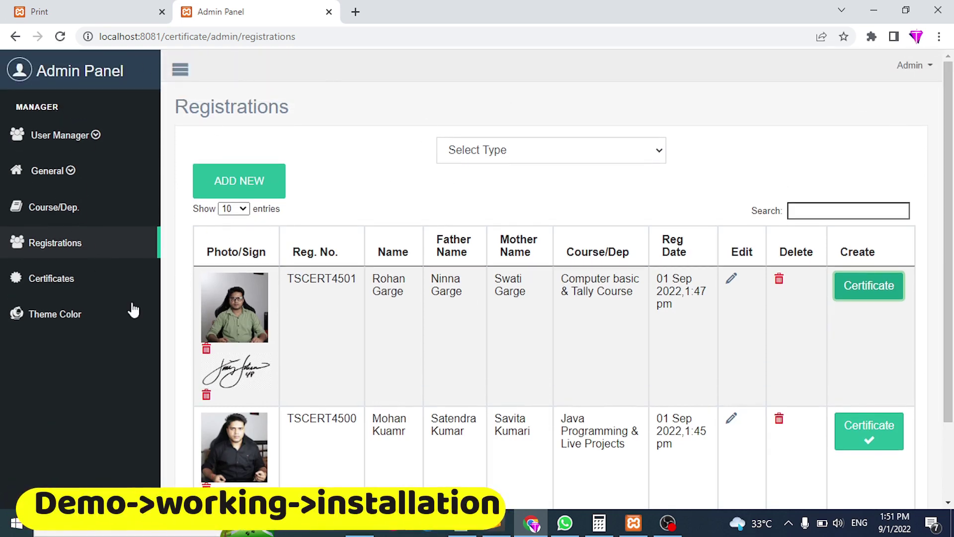
{"action": "left_click", "coordinate": [59, 84]}
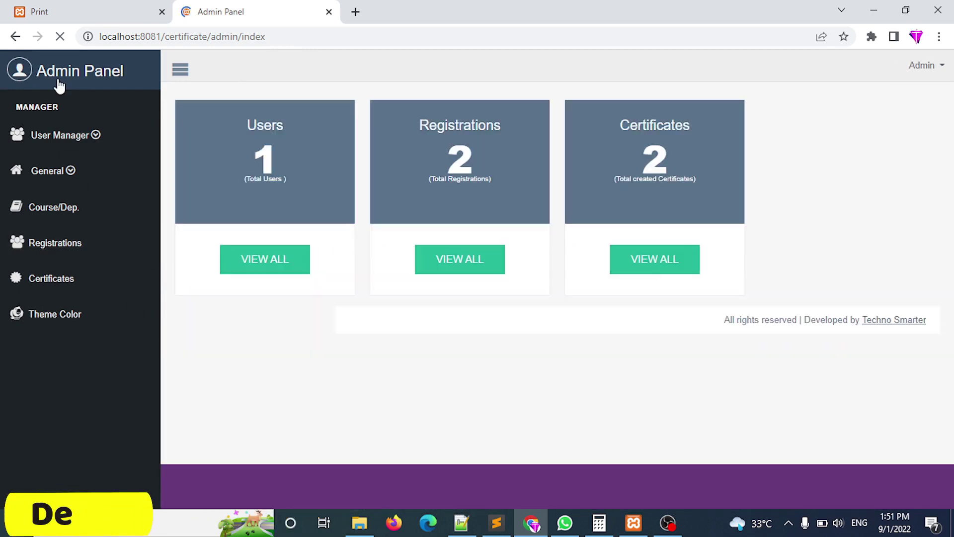
{"action": "left_click", "coordinate": [133, 6]}
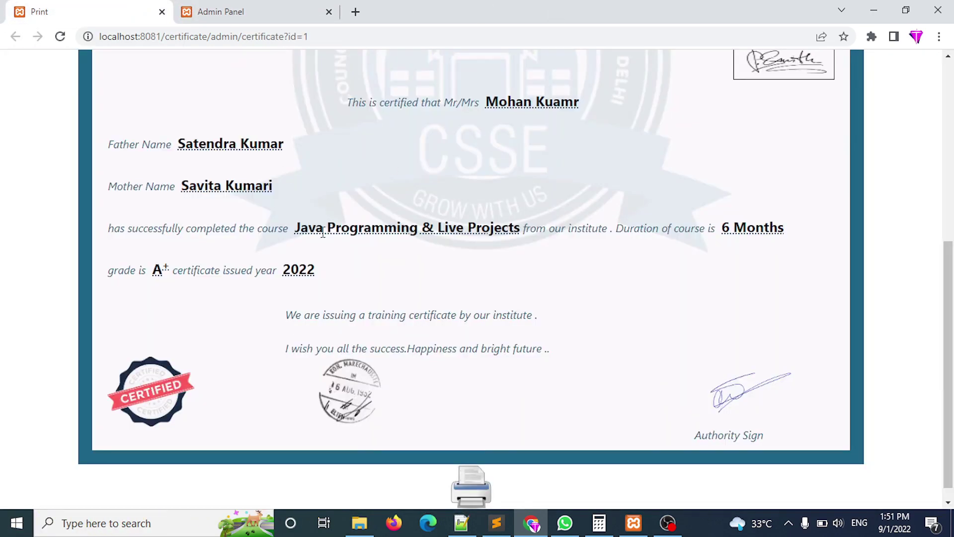
{"action": "left_click", "coordinate": [257, 8]}
{"action": "left_click", "coordinate": [17, 287]}
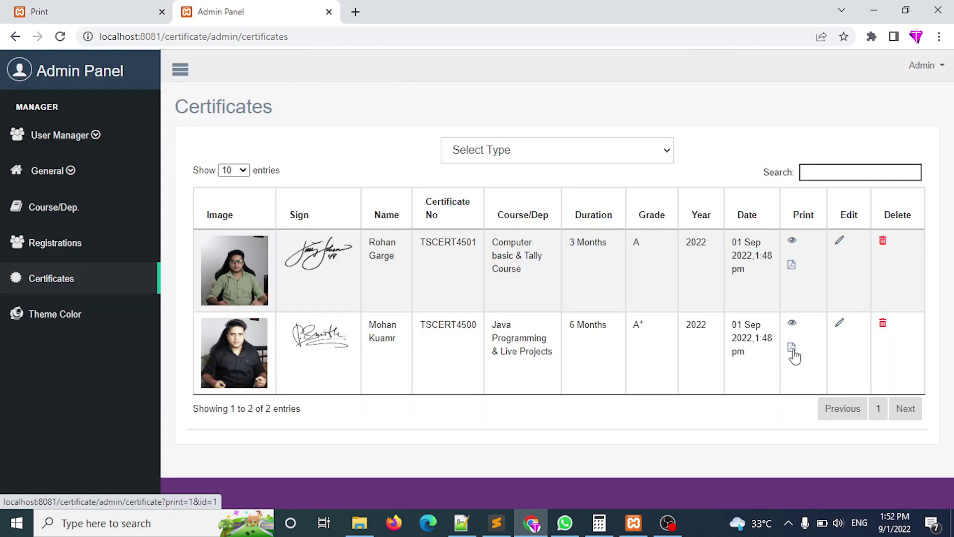
Print the second certificate to PDF as 'my certificate' in Desktop\Certificate and open it.
{"action": "left_click", "coordinate": [792, 349]}
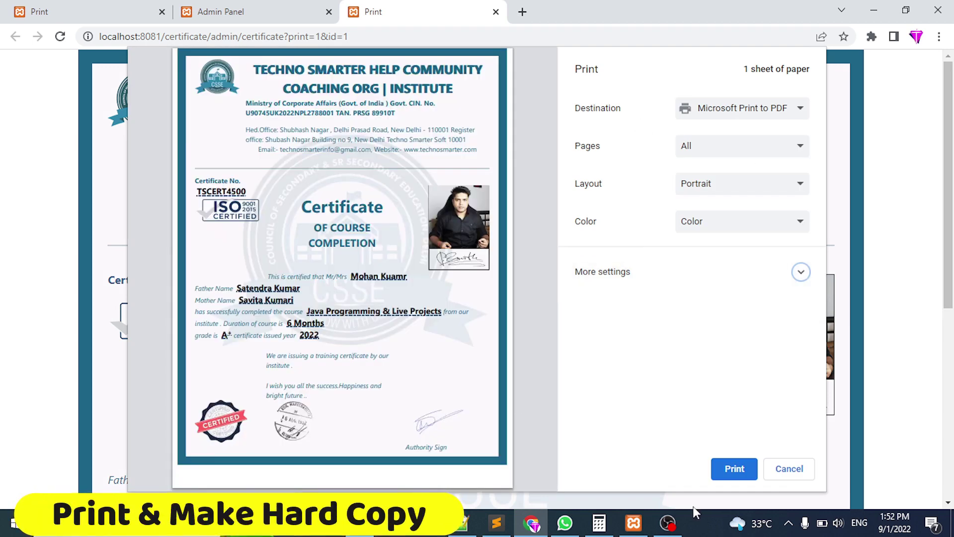
{"action": "left_click", "coordinate": [738, 472]}
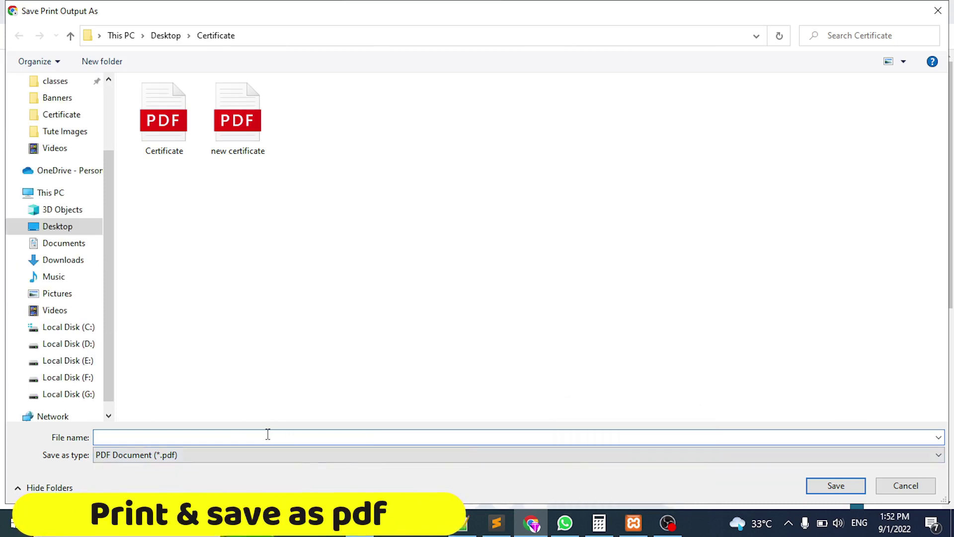
{"action": "type", "text": "my certificate"}
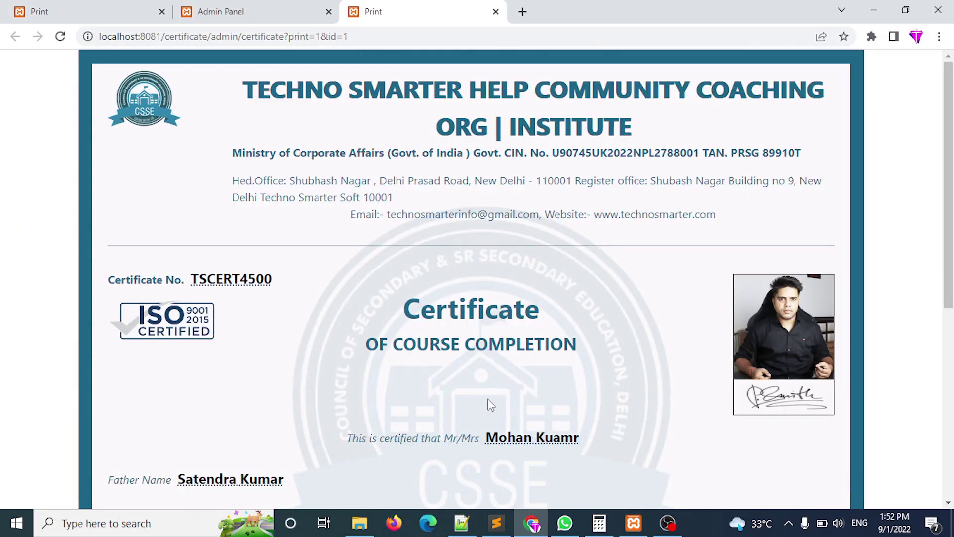
{"action": "left_click_drag", "start_coordinate": [948, 275], "coordinate": [947, 439]}
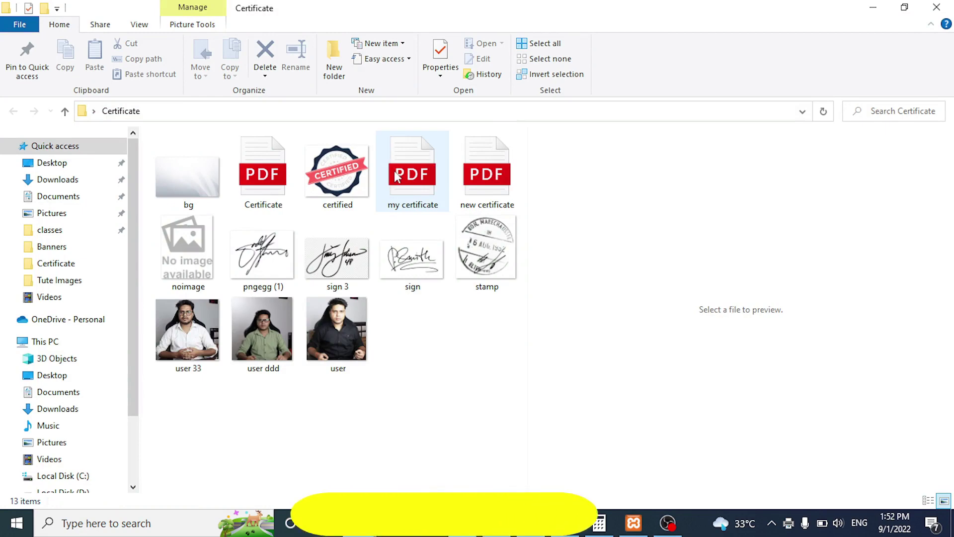
{"action": "double_click", "coordinate": [404, 176]}
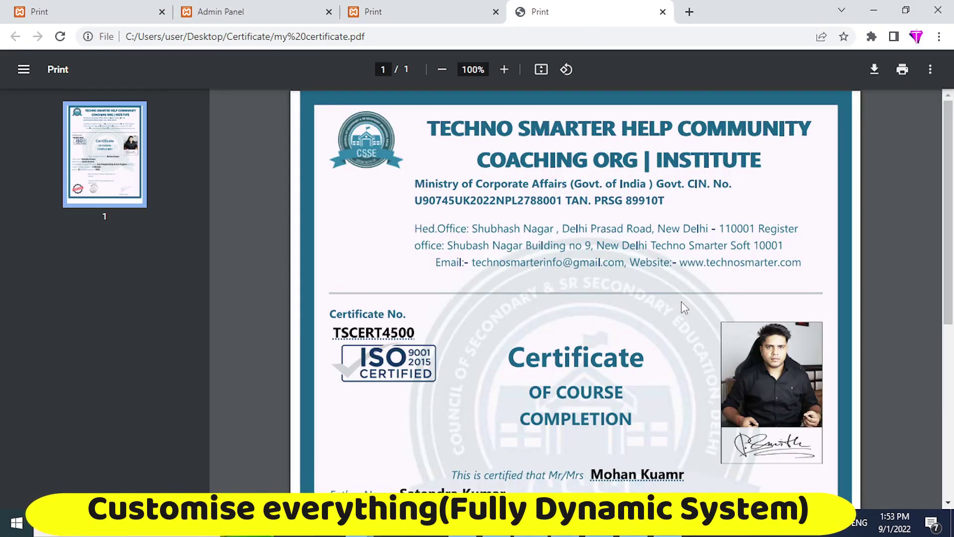
{"action": "left_click_drag", "start_coordinate": [952, 158], "coordinate": [953, 352]}
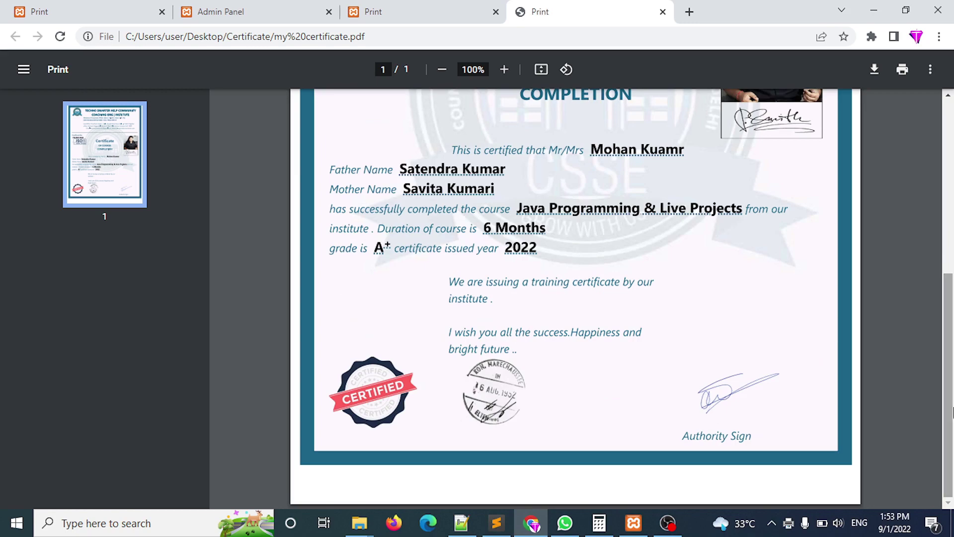
{"action": "left_click_drag", "start_coordinate": [952, 398], "coordinate": [953, 378]}
{"action": "left_click", "coordinate": [663, 12]}
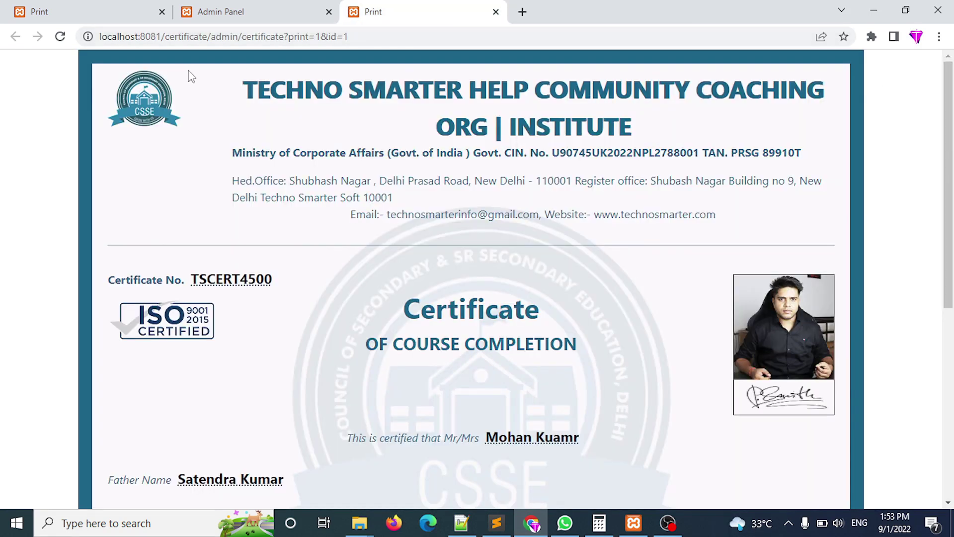
Leave the PDF, return to the Admin Panel dashboard and expand User Manager.
{"action": "left_click_drag", "start_coordinate": [525, 126], "coordinate": [717, 202]}
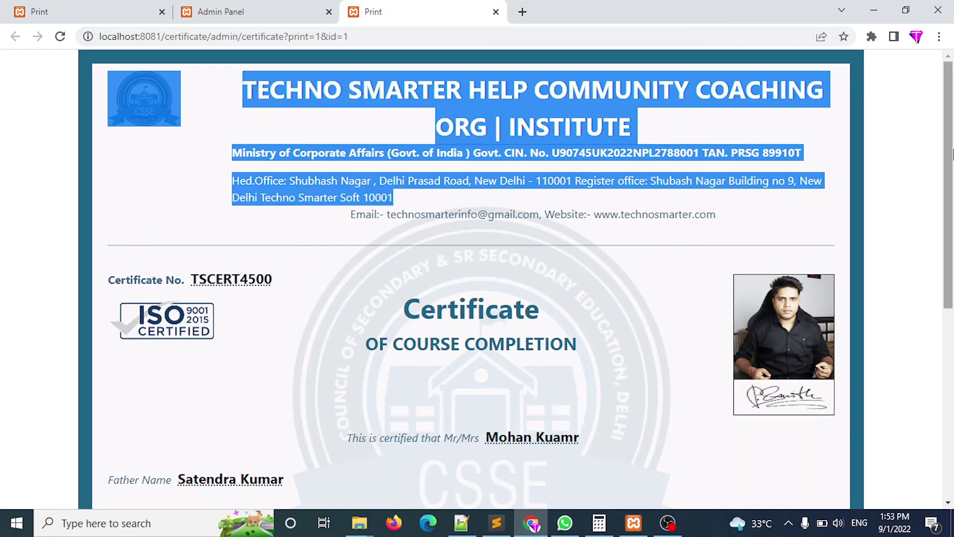
{"action": "left_click_drag", "start_coordinate": [950, 154], "coordinate": [950, 167]}
{"action": "left_click", "coordinate": [268, 9]}
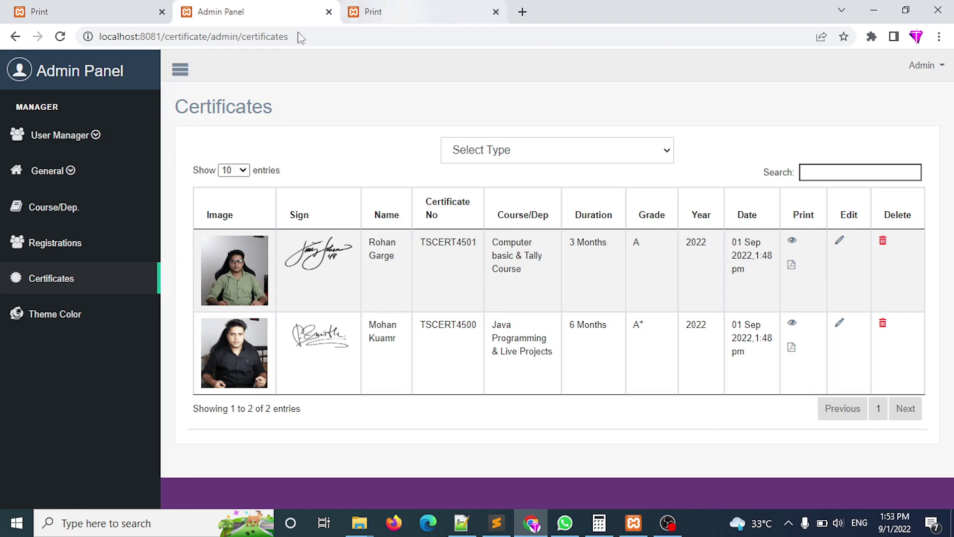
{"action": "left_click", "coordinate": [88, 73]}
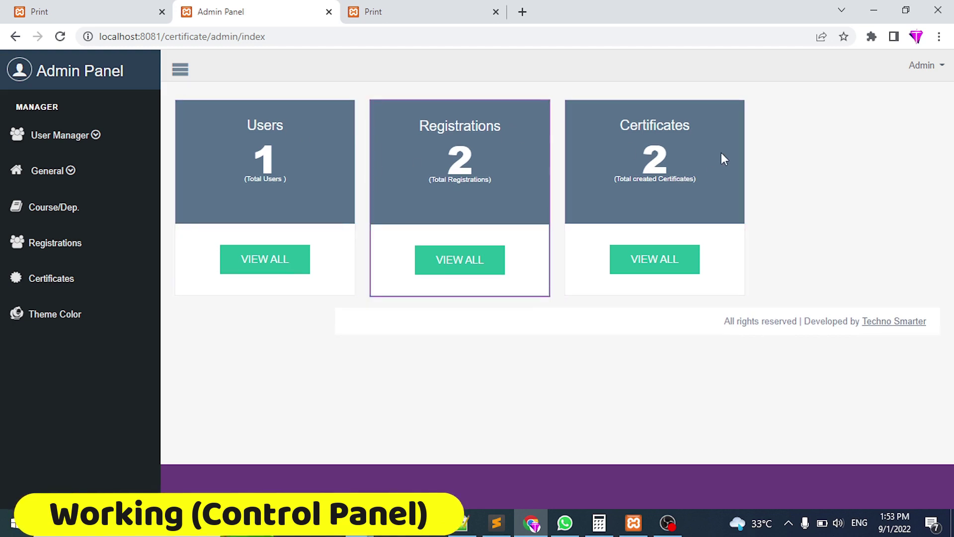
{"action": "left_click", "coordinate": [78, 141]}
View the Users list, preview the Add New User and Edit forms, then expand General.
{"action": "left_click", "coordinate": [73, 166]}
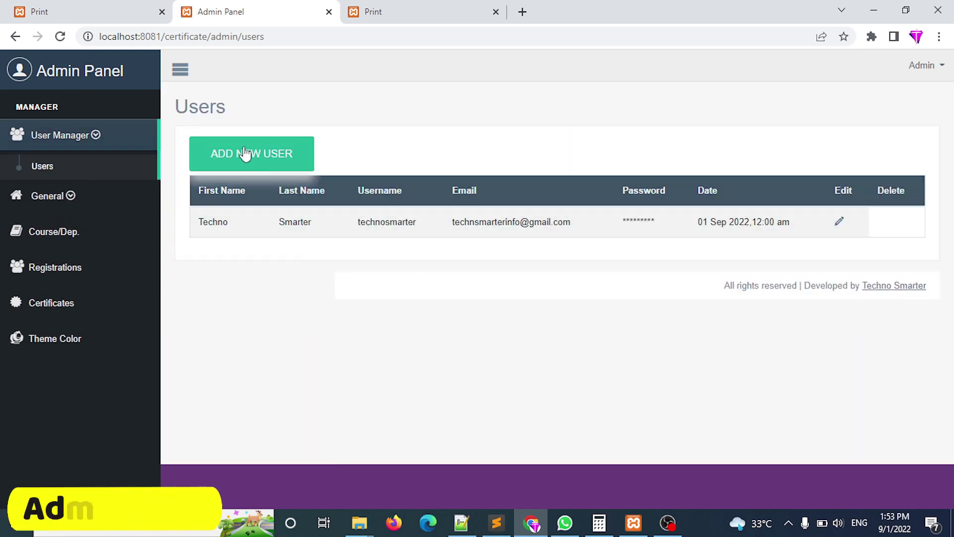
{"action": "left_click", "coordinate": [242, 152]}
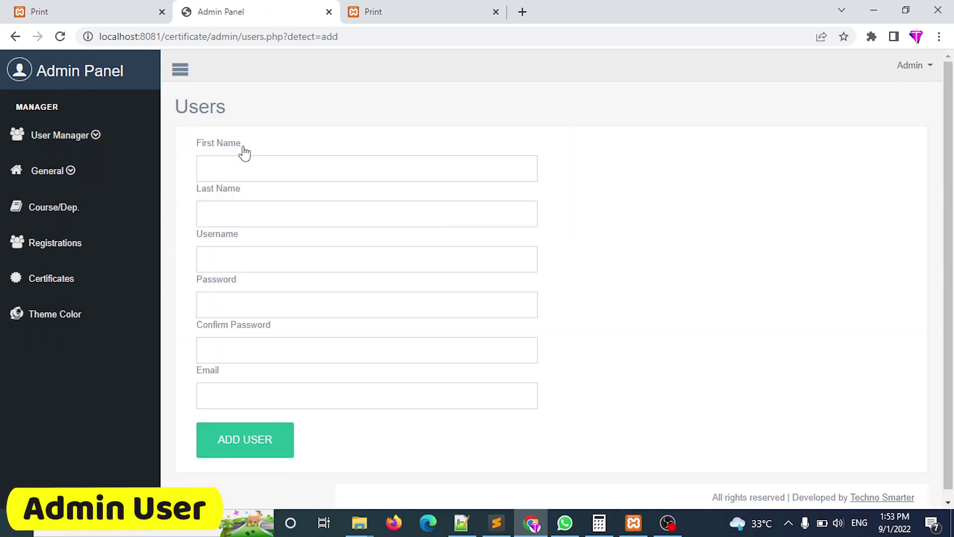
{"action": "left_click", "coordinate": [15, 37]}
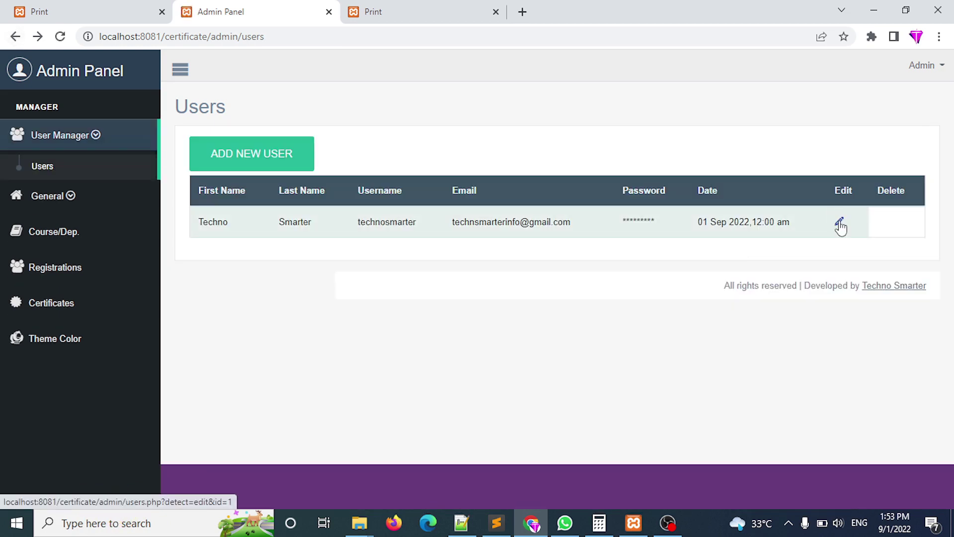
{"action": "left_click", "coordinate": [839, 223]}
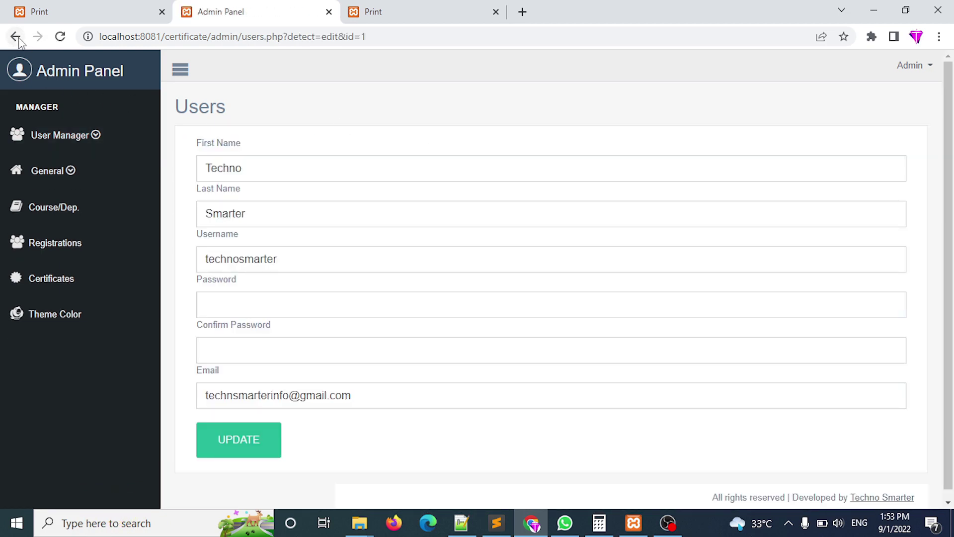
{"action": "left_click", "coordinate": [16, 38]}
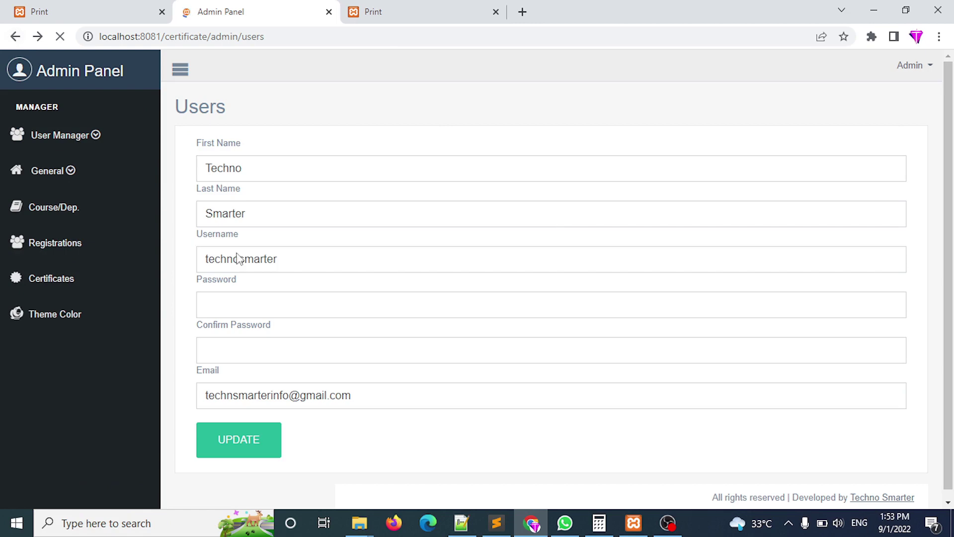
{"action": "left_click", "coordinate": [65, 199]}
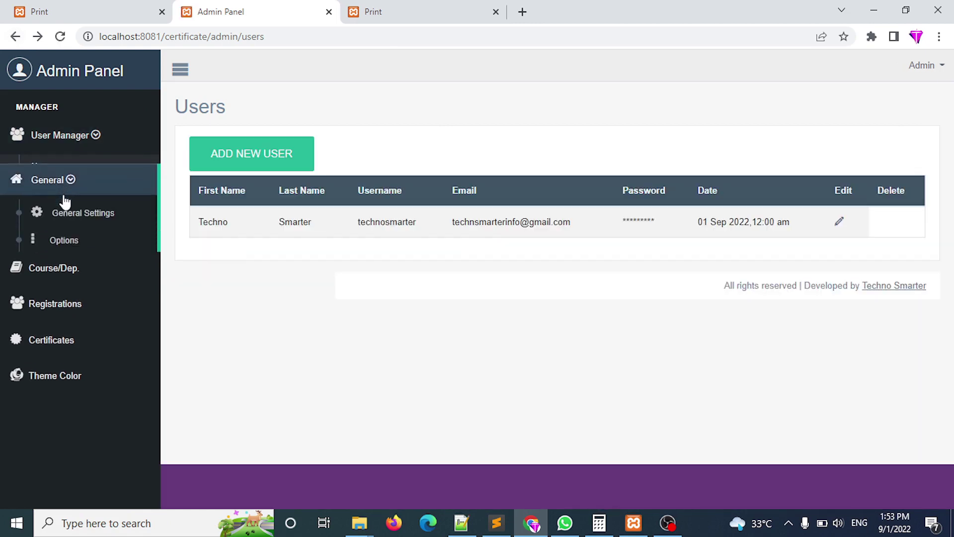
Open General Details and highlight the institute title on the certificate print page.
{"action": "left_click", "coordinate": [65, 201]}
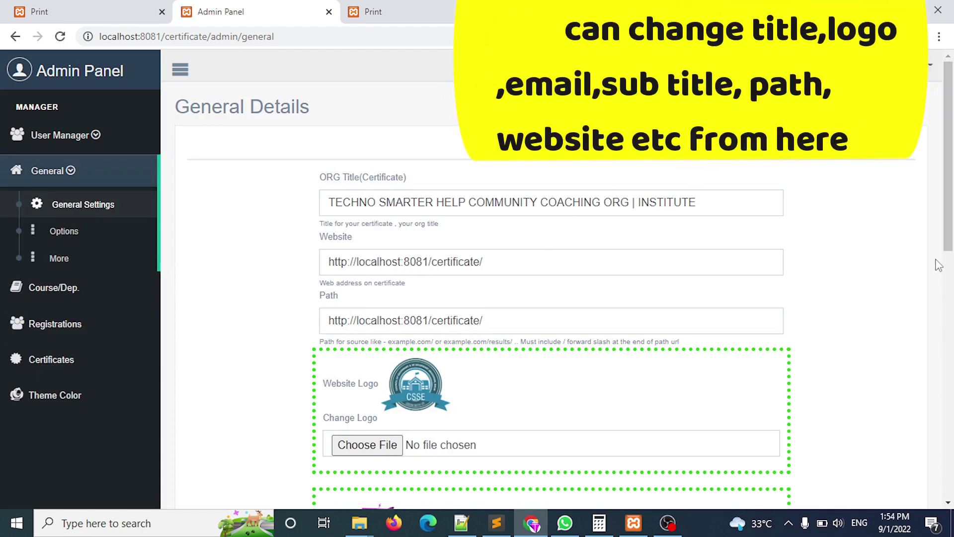
{"action": "left_click", "coordinate": [399, 6]}
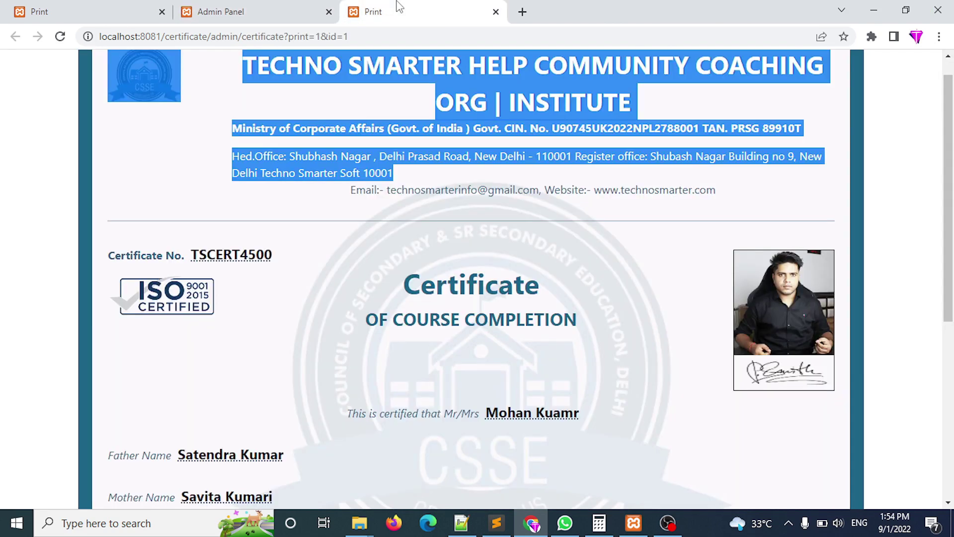
{"action": "left_click", "coordinate": [293, 11]}
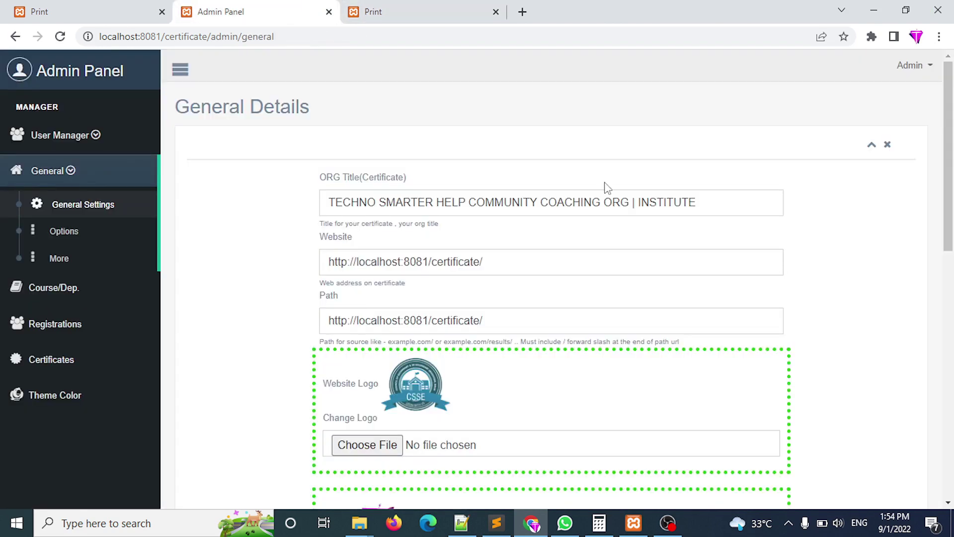
{"action": "left_click", "coordinate": [425, 7]}
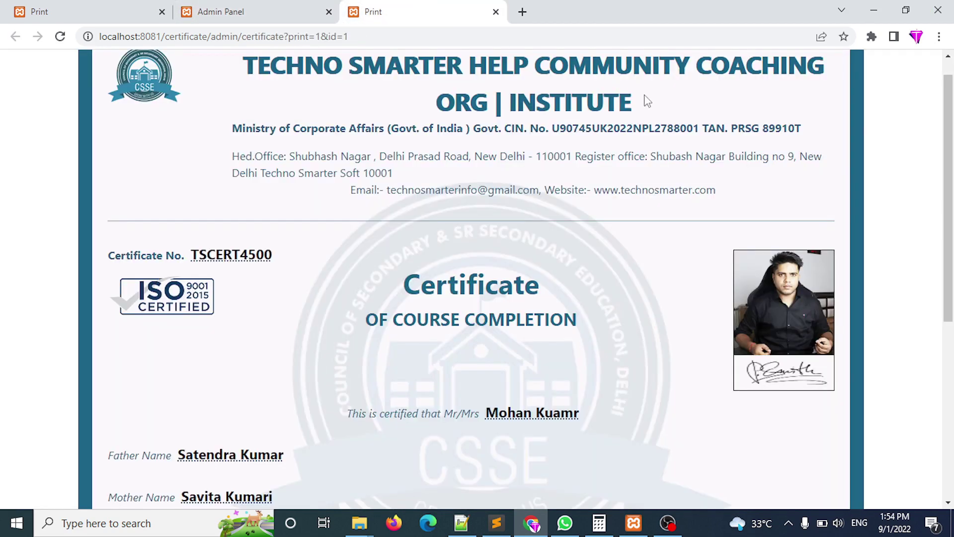
{"action": "left_click_drag", "start_coordinate": [647, 101], "coordinate": [271, 44]}
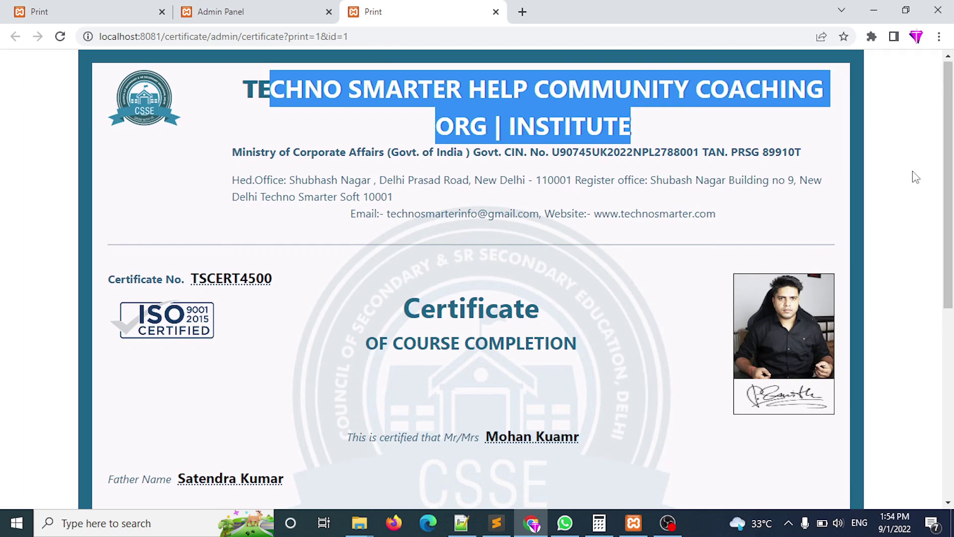
{"action": "left_click", "coordinate": [639, 174]}
{"action": "left_click_drag", "start_coordinate": [648, 134], "coordinate": [241, 89]}
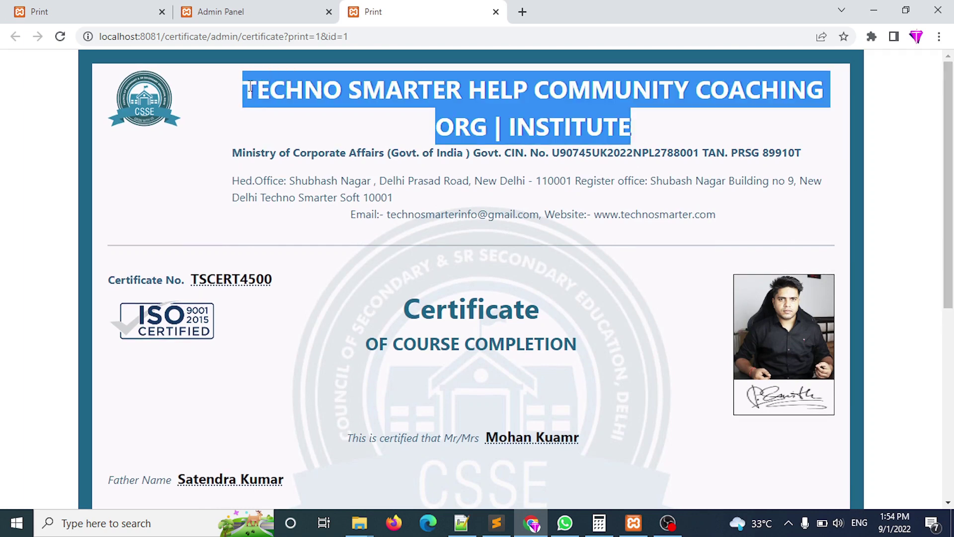
Compare the ORG Title, Website and Path values with the page URL, then view certificate TSCERT4500.
{"action": "left_click", "coordinate": [277, 9]}
{"action": "left_click_drag", "start_coordinate": [734, 212], "coordinate": [271, 216]}
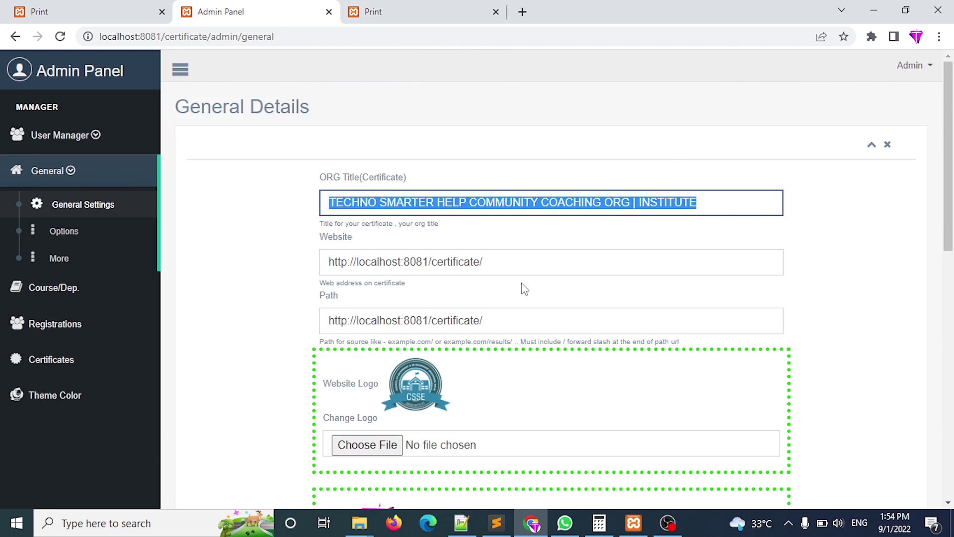
{"action": "left_click_drag", "start_coordinate": [545, 266], "coordinate": [268, 257]}
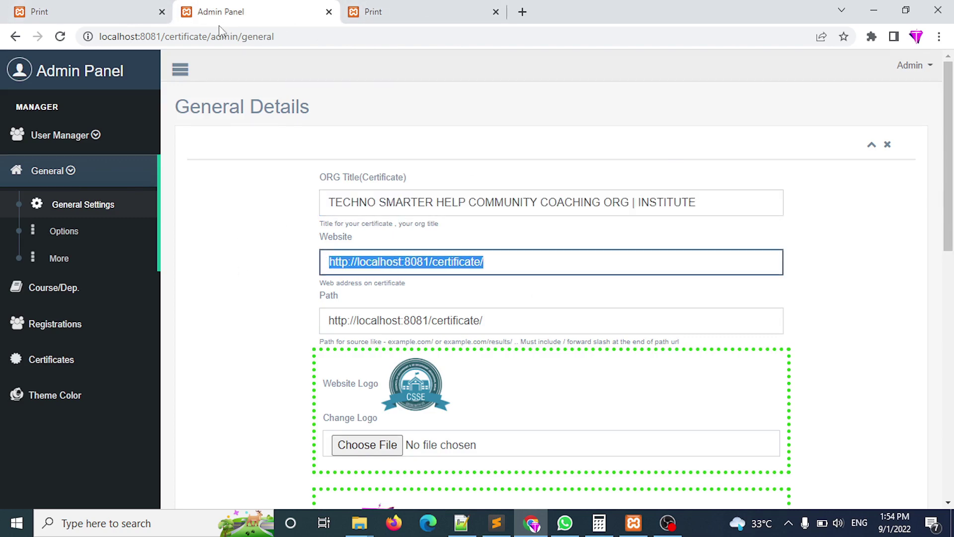
{"action": "left_click_drag", "start_coordinate": [211, 42], "coordinate": [2, 112]}
{"action": "left_click_drag", "start_coordinate": [525, 311], "coordinate": [143, 292]}
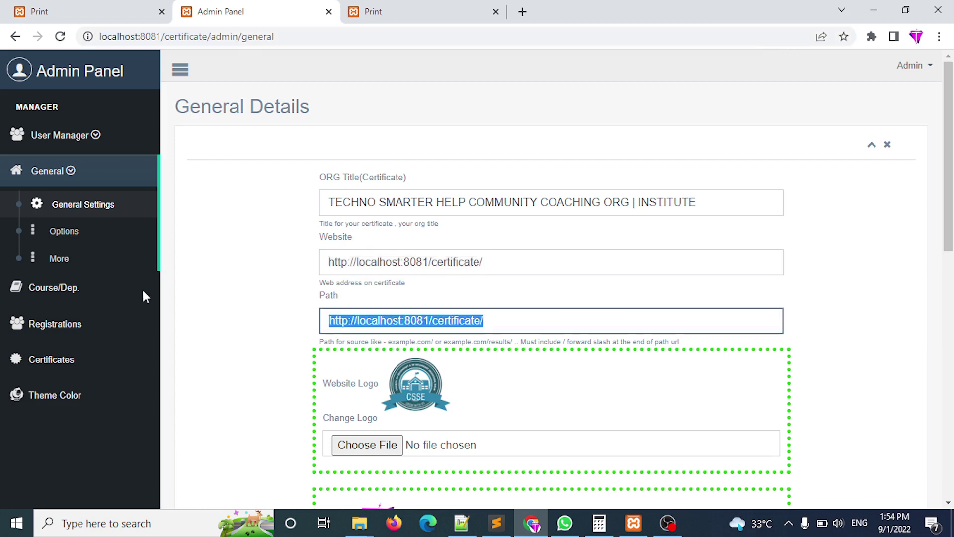
{"action": "left_click_drag", "start_coordinate": [211, 36], "coordinate": [2, 70]}
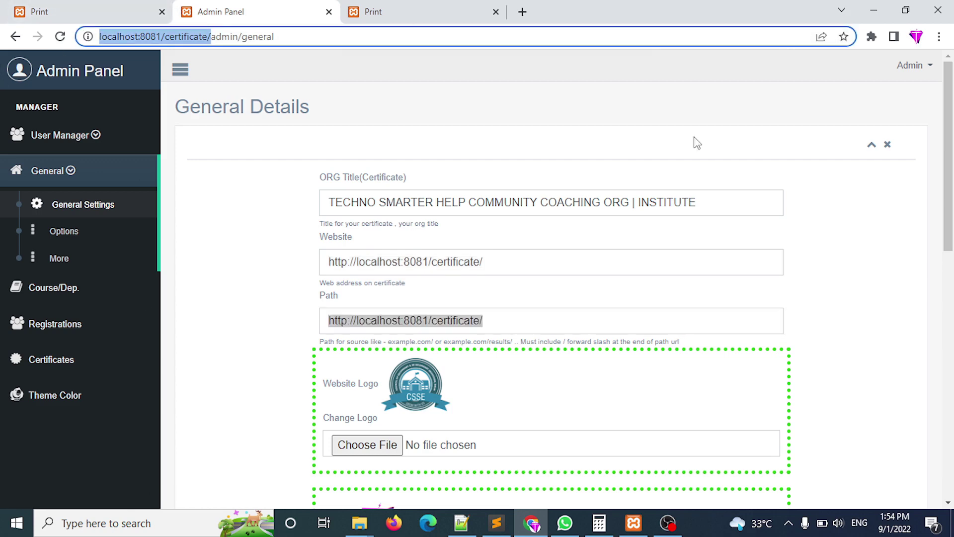
{"action": "scroll", "coordinate": [931, 219], "scroll_direction": "down", "scroll_amount": 4}
{"action": "left_click", "coordinate": [423, 7]}
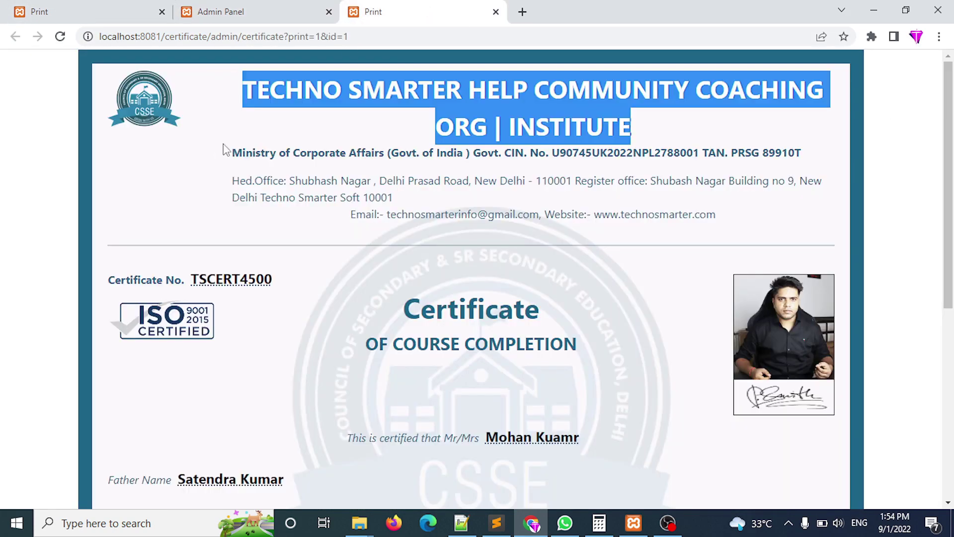
{"action": "left_click", "coordinate": [184, 182]}
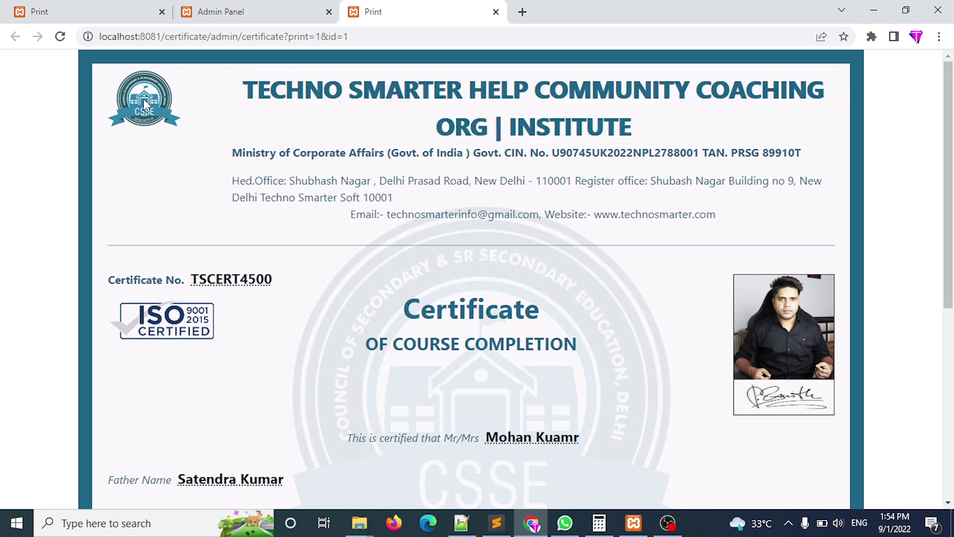
Match the Registration ID setting with the ministry registration line on the certificate.
{"action": "left_click", "coordinate": [220, 12]}
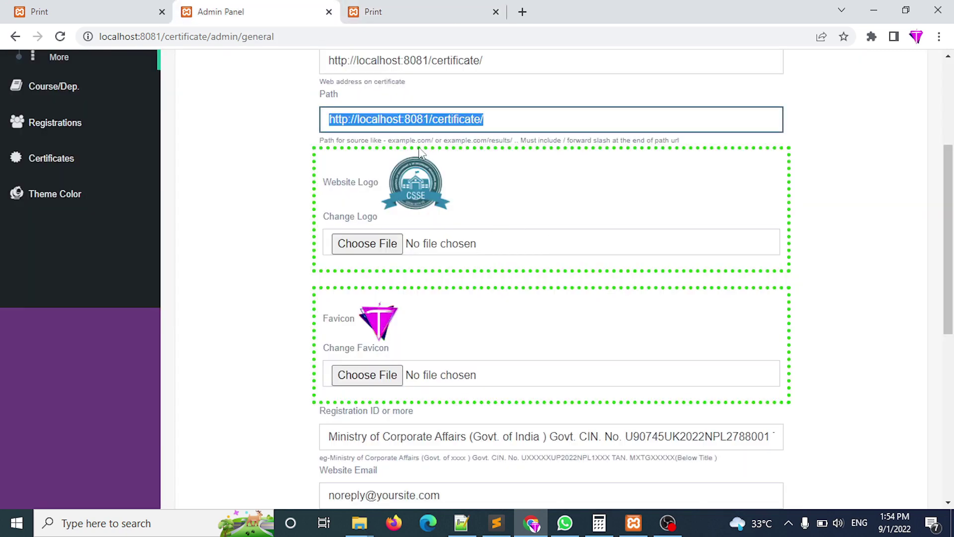
{"action": "left_click", "coordinate": [374, 265]}
{"action": "scroll", "coordinate": [479, 277], "scroll_direction": "down", "scroll_amount": 2}
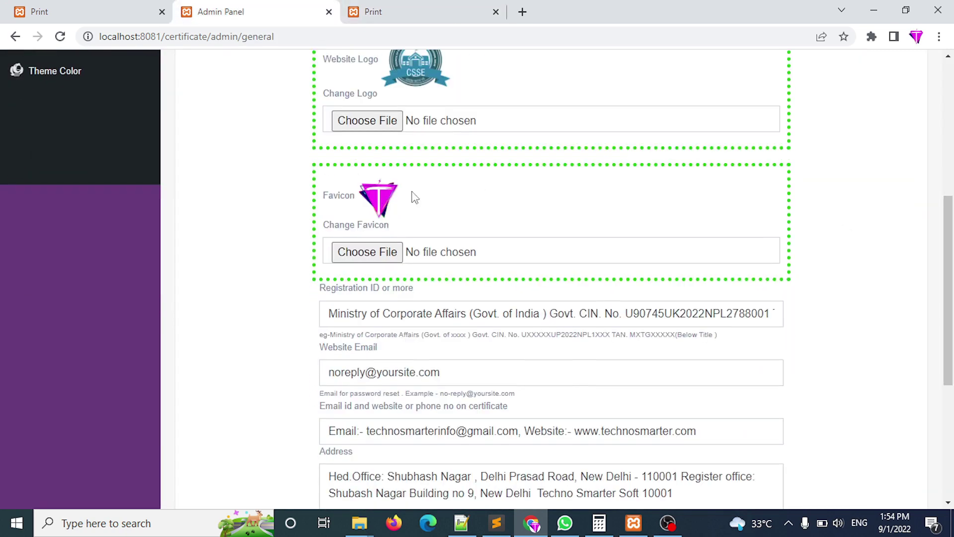
{"action": "left_click_drag", "start_coordinate": [323, 199], "coordinate": [353, 200]}
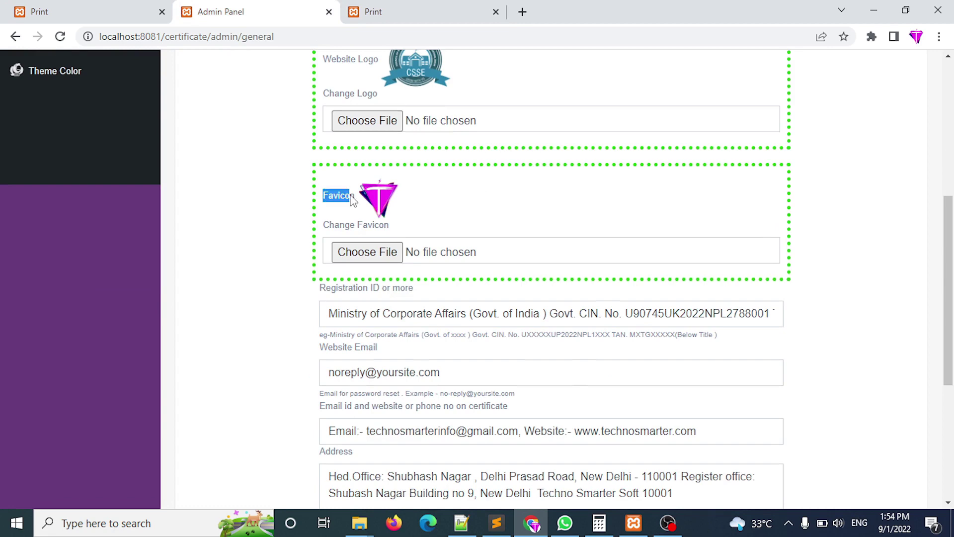
{"action": "left_click", "coordinate": [605, 316]}
{"action": "left_click_drag", "start_coordinate": [331, 318], "coordinate": [821, 308]}
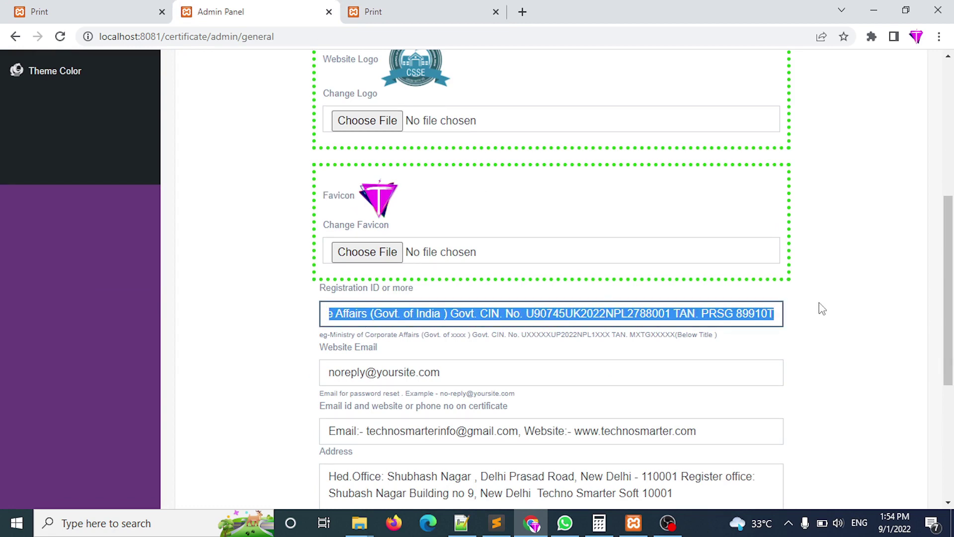
{"action": "left_click", "coordinate": [357, 9]}
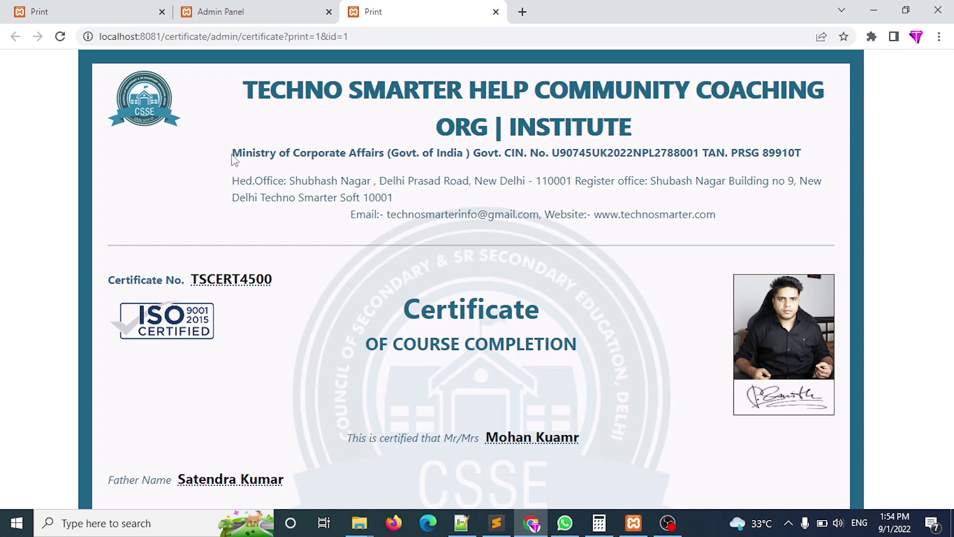
{"action": "left_click_drag", "start_coordinate": [234, 158], "coordinate": [809, 153]}
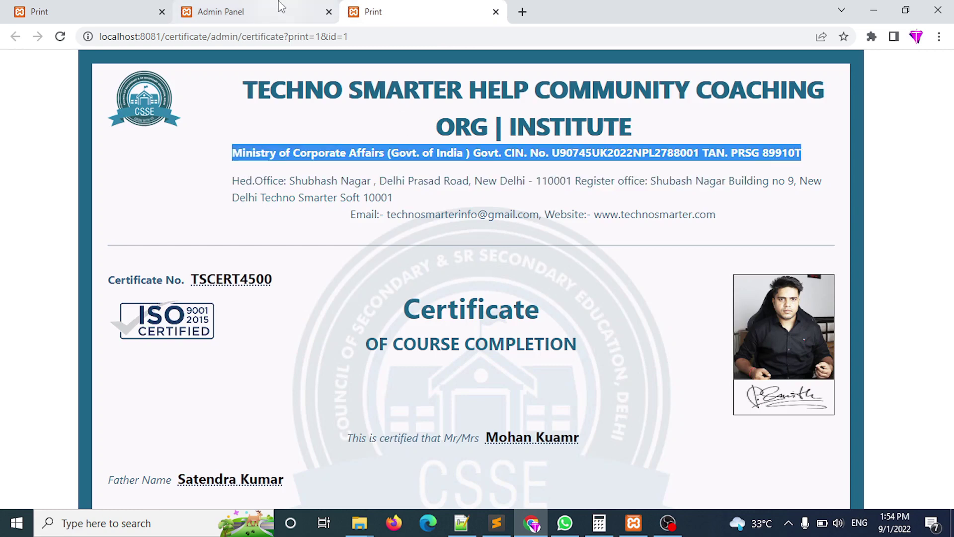
Compare the email and website setting with the certificate's email/website line.
{"action": "left_click", "coordinate": [281, 7]}
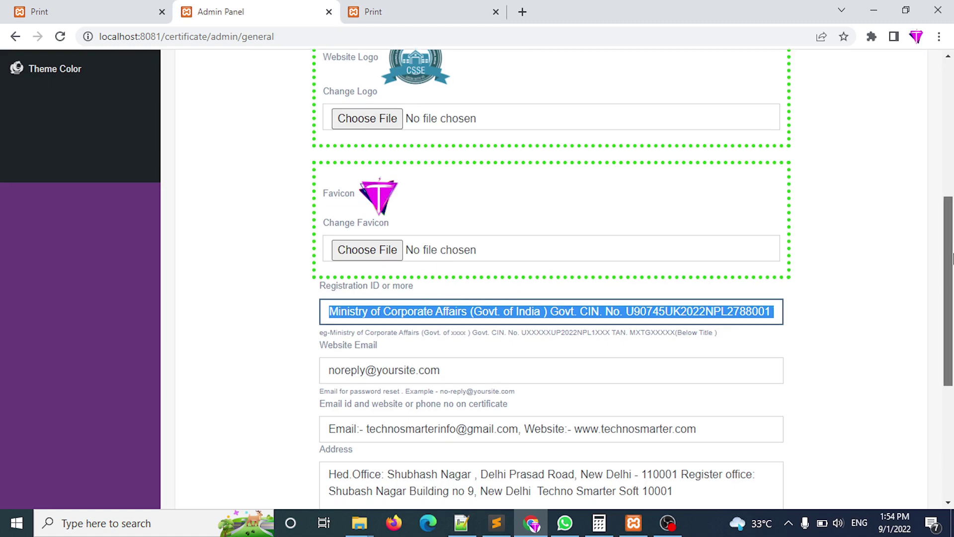
{"action": "scroll", "coordinate": [455, 304], "scroll_direction": "down", "scroll_amount": 3}
{"action": "left_click_drag", "start_coordinate": [465, 200], "coordinate": [271, 229]}
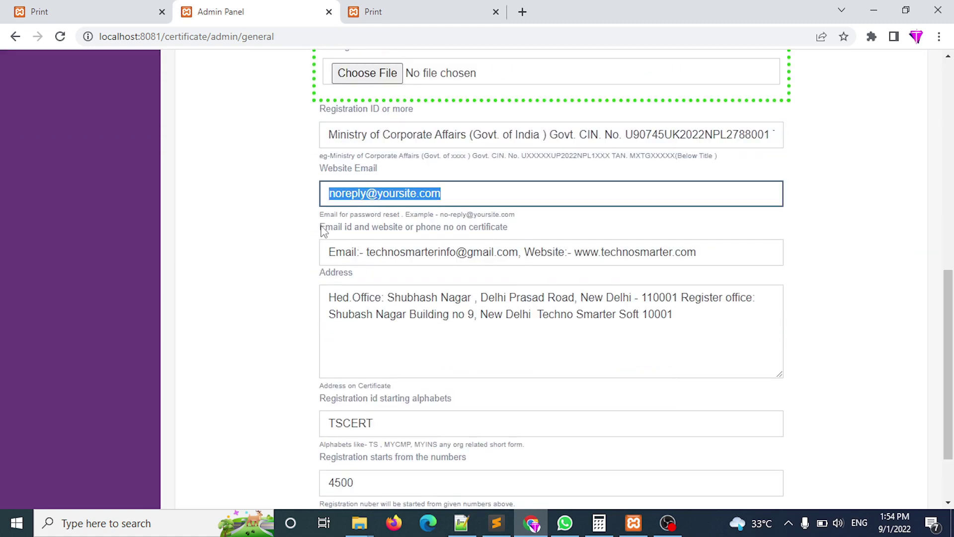
{"action": "left_click_drag", "start_coordinate": [322, 232], "coordinate": [521, 230]}
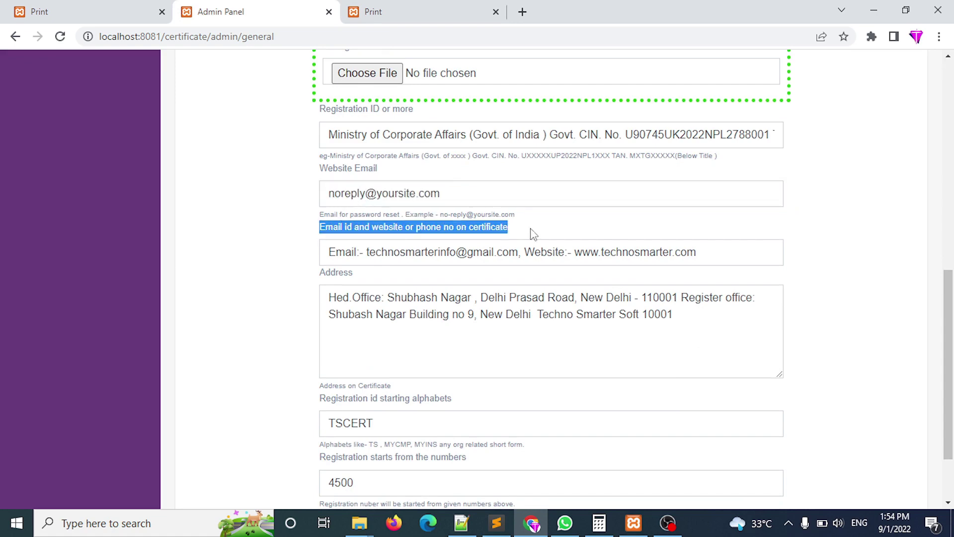
{"action": "left_click", "coordinate": [427, 9]}
{"action": "left_click", "coordinate": [506, 167]}
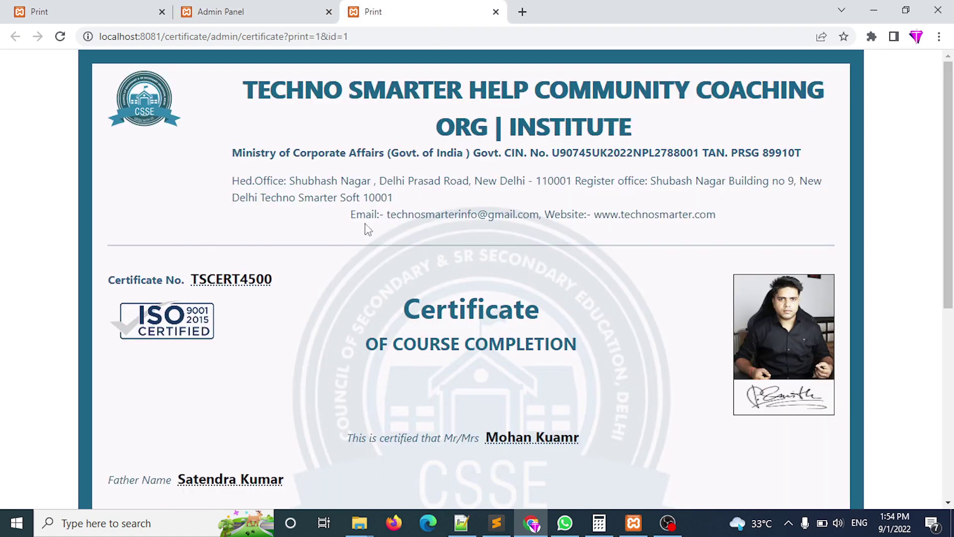
{"action": "left_click_drag", "start_coordinate": [350, 214], "coordinate": [726, 223]}
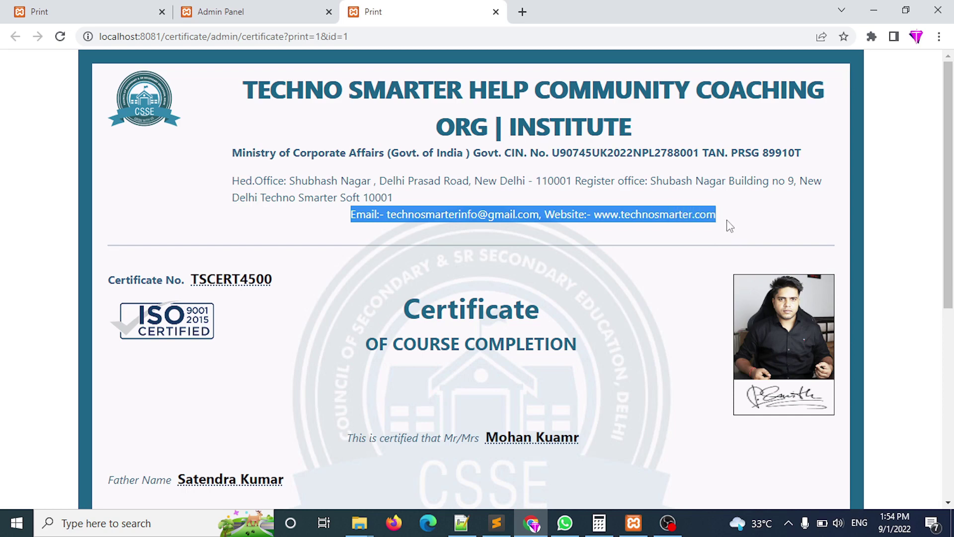
Match the Address setting against the office address lines on the certificate.
{"action": "left_click", "coordinate": [272, 7]}
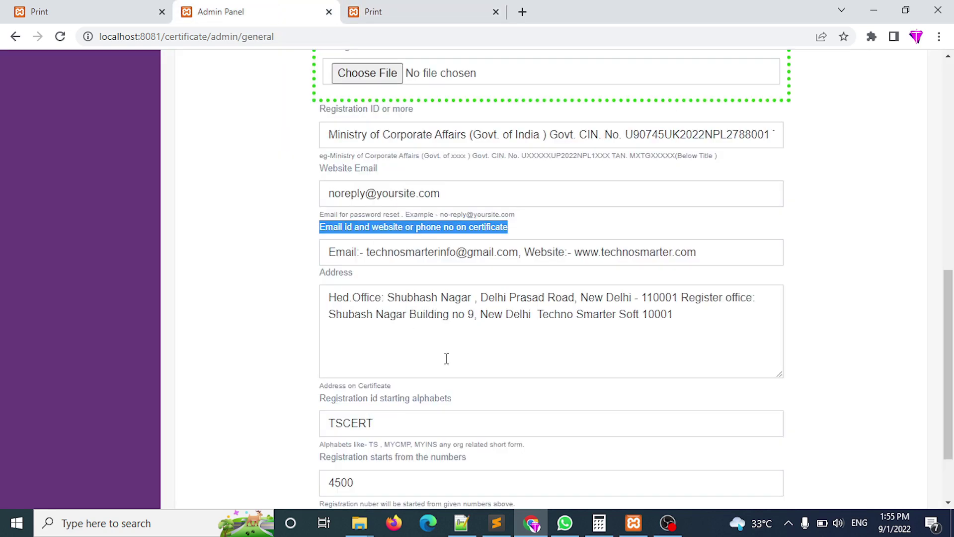
{"action": "left_click", "coordinate": [661, 339]}
{"action": "left_click_drag", "start_coordinate": [329, 298], "coordinate": [720, 322]}
{"action": "key", "text": "ctrl+Tab"}
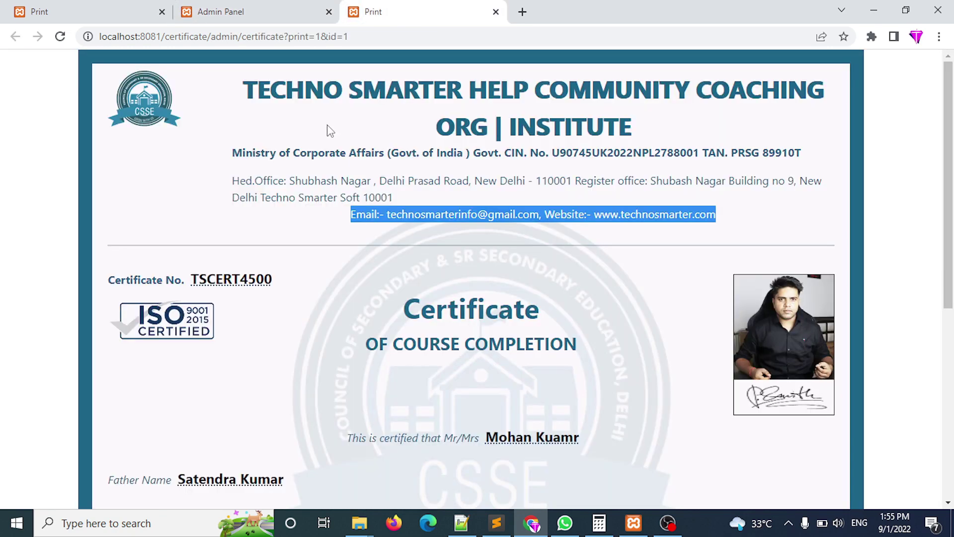
{"action": "left_click", "coordinate": [249, 160]}
{"action": "left_click_drag", "start_coordinate": [234, 182], "coordinate": [392, 195]}
{"action": "key", "text": "ctrl+shift+Tab"}
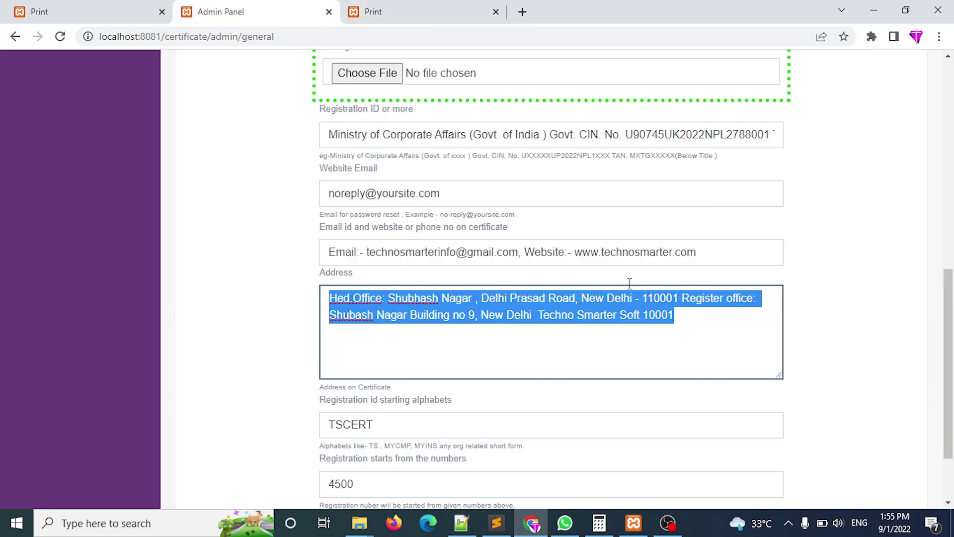
Append 'update' to the Address, save, and reload the certificate to see it.
{"action": "left_click", "coordinate": [680, 315]}
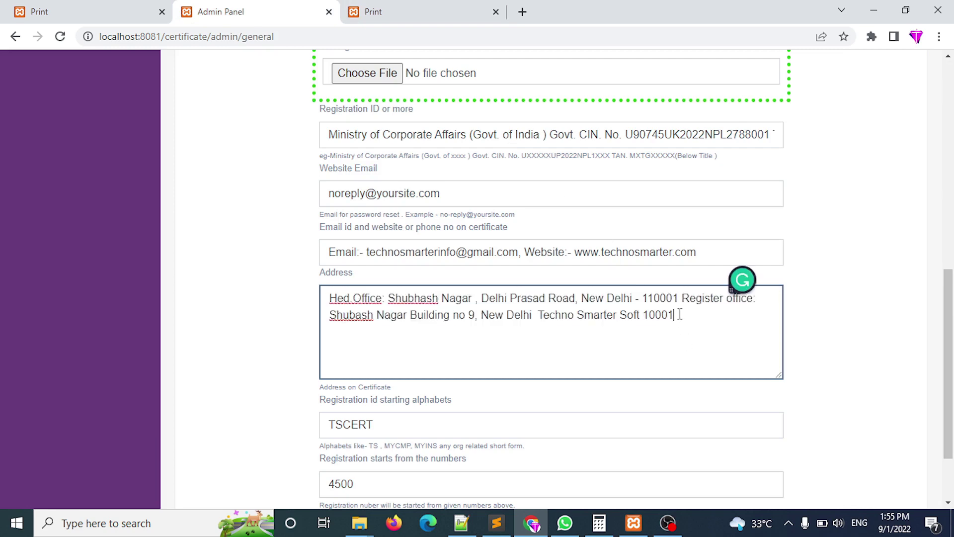
{"action": "type", "text": "update"}
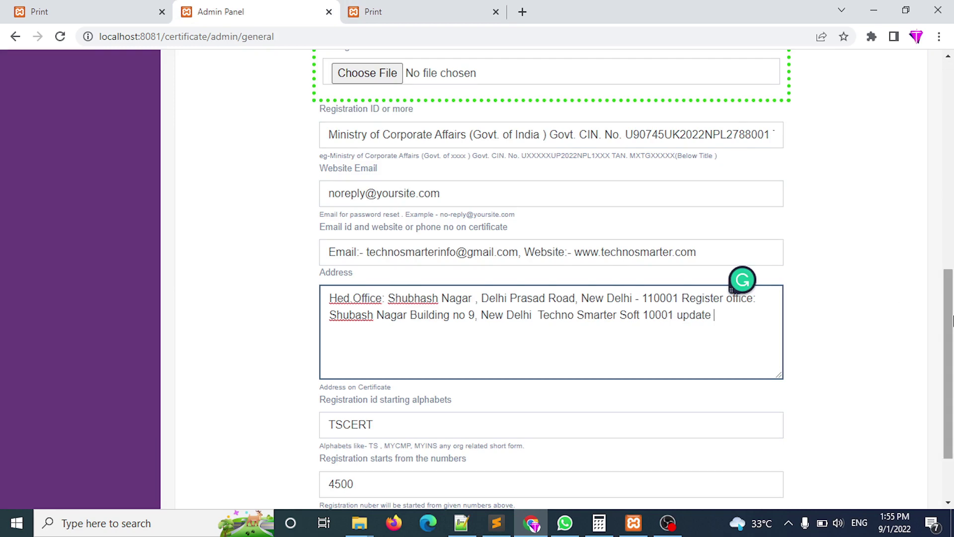
{"action": "scroll", "coordinate": [547, 398], "scroll_direction": "down", "scroll_amount": 2}
{"action": "left_click", "coordinate": [356, 435]}
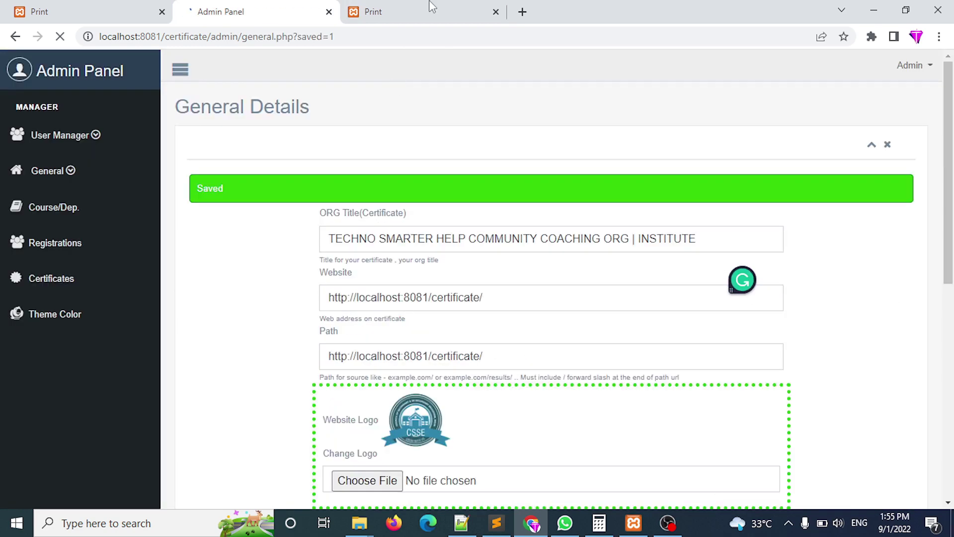
{"action": "left_click", "coordinate": [375, 12]}
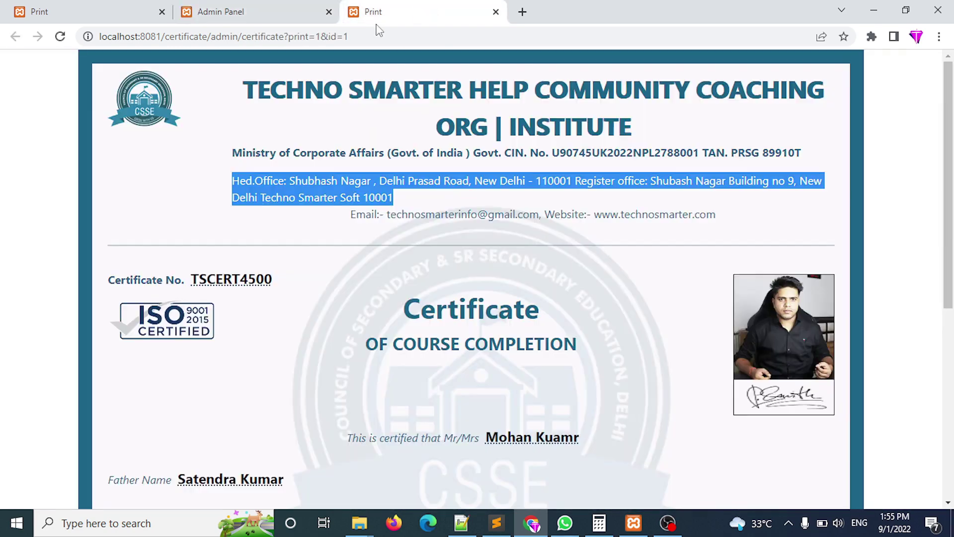
{"action": "left_click", "coordinate": [372, 36]}
{"action": "key", "text": "Return"}
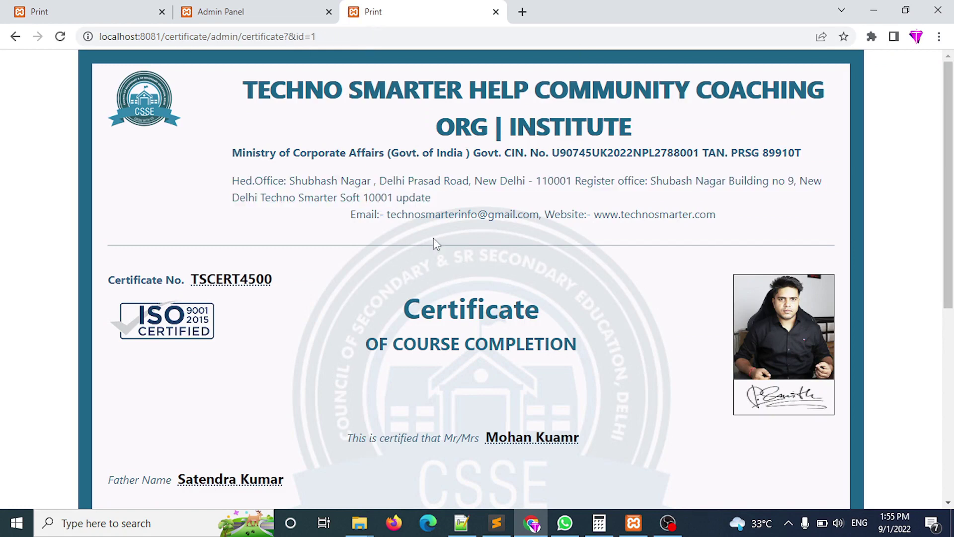
{"action": "left_click_drag", "start_coordinate": [435, 203], "coordinate": [407, 200]}
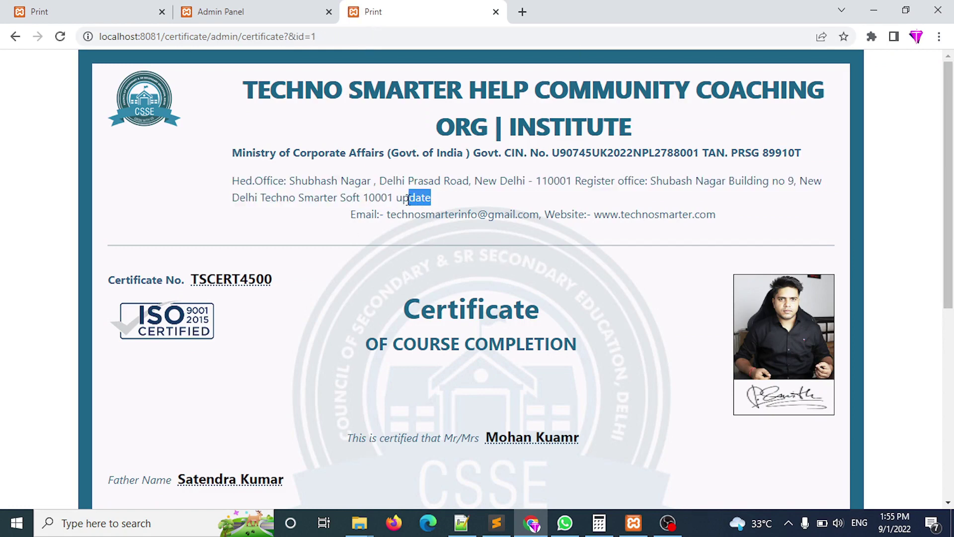
Remove 'update' from the Address, save again, and reload the certificate to confirm.
{"action": "left_click", "coordinate": [271, 6]}
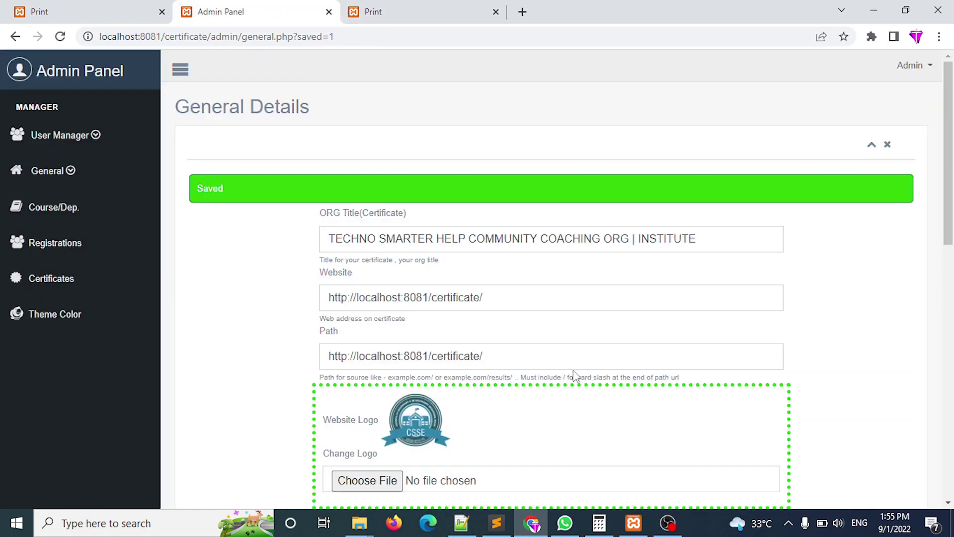
{"action": "left_click_drag", "start_coordinate": [949, 222], "coordinate": [952, 474]}
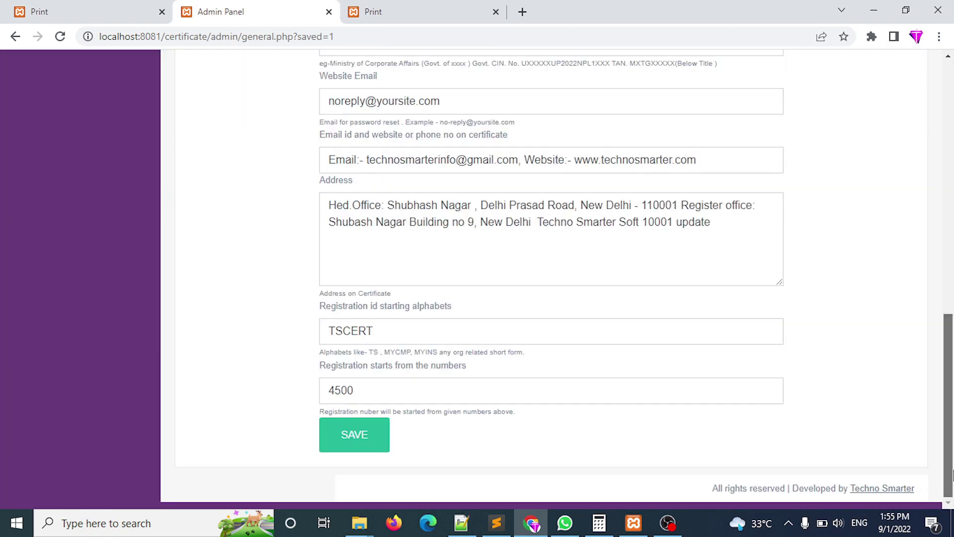
{"action": "left_click", "coordinate": [738, 230]}
{"action": "key", "text": "BackSpace"}
{"action": "key", "text": "BackSpace"}
{"action": "key", "text": "BackSpace"}
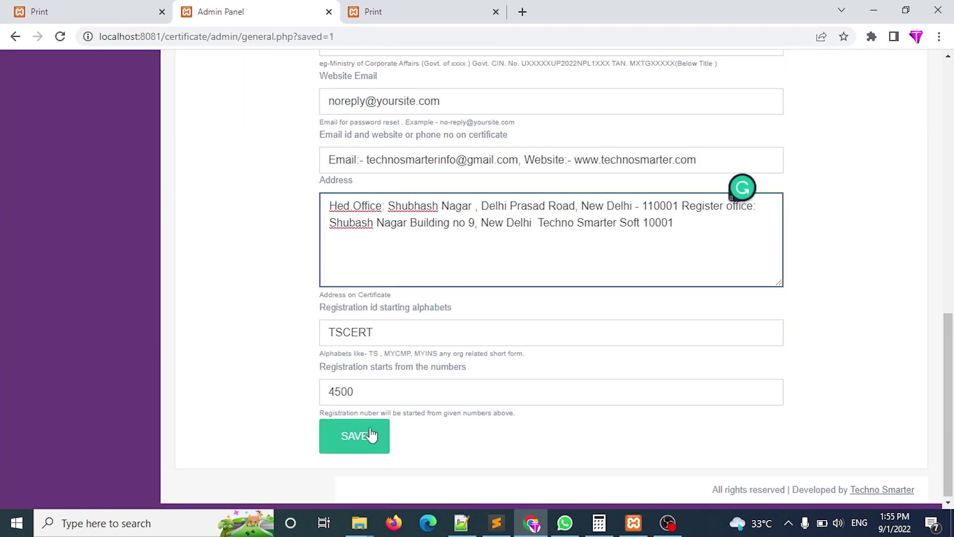
{"action": "left_click", "coordinate": [364, 434]}
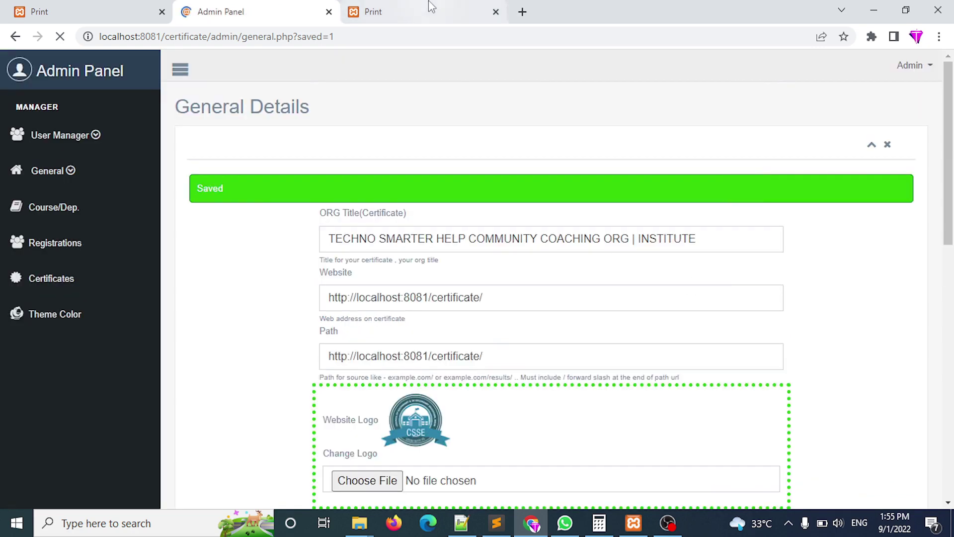
{"action": "left_click", "coordinate": [430, 10]}
{"action": "left_click", "coordinate": [375, 31]}
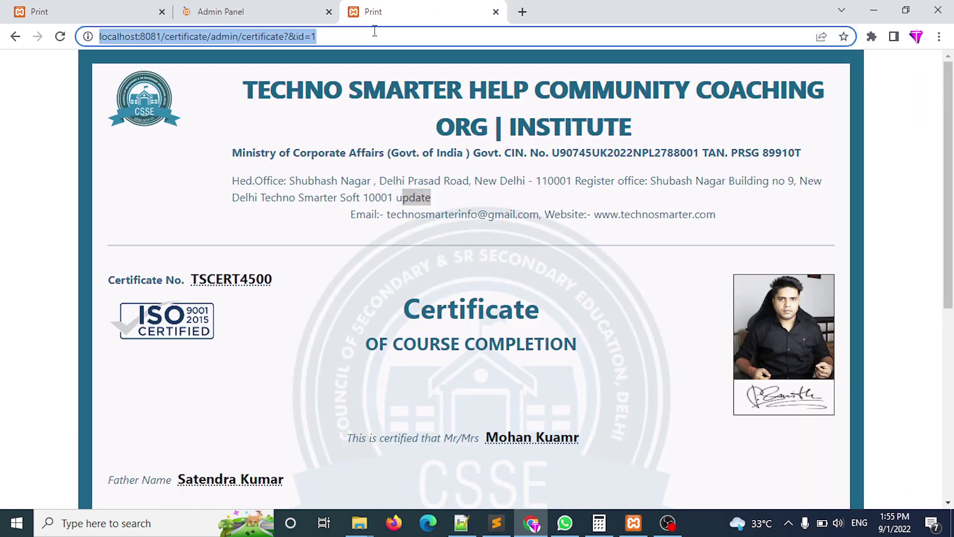
{"action": "key", "text": "Return"}
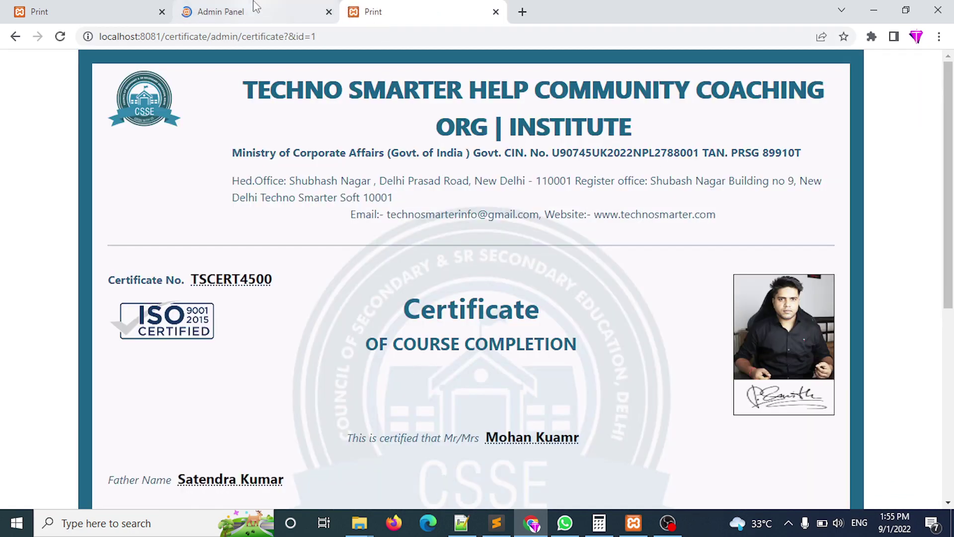
{"action": "left_click", "coordinate": [251, 11]}
{"action": "left_click_drag", "start_coordinate": [949, 169], "coordinate": [951, 428]}
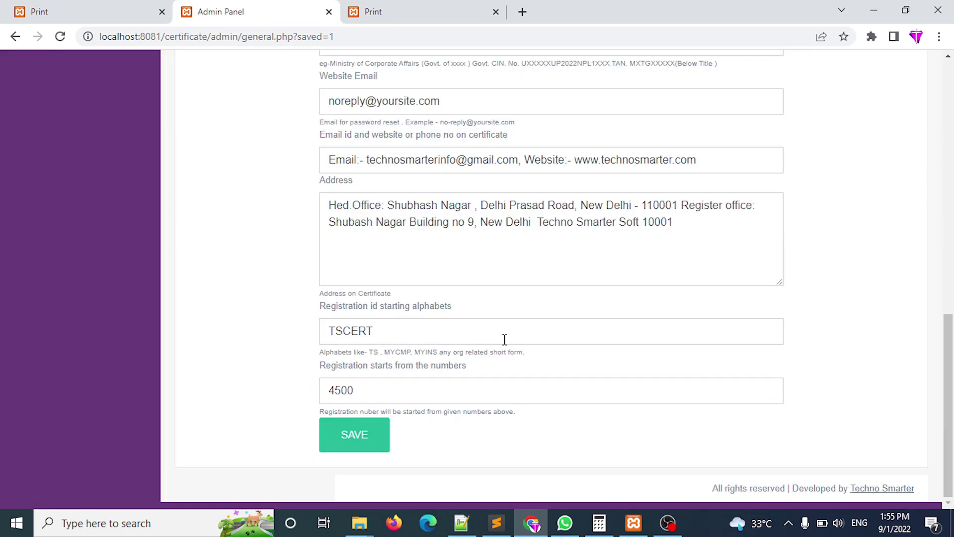
Review registration prefix TSCERT and starting number 4500, then save General Details.
{"action": "left_click_drag", "start_coordinate": [409, 331], "coordinate": [459, 313]}
{"action": "left_click_drag", "start_coordinate": [387, 330], "coordinate": [330, 333]}
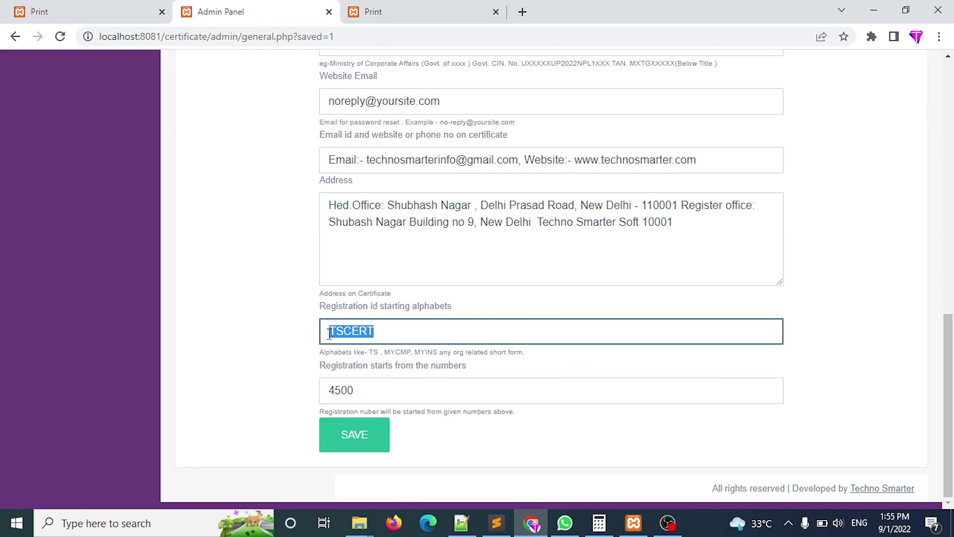
{"action": "type", "text": "M"}
{"action": "left_click_drag", "start_coordinate": [320, 311], "coordinate": [464, 306]}
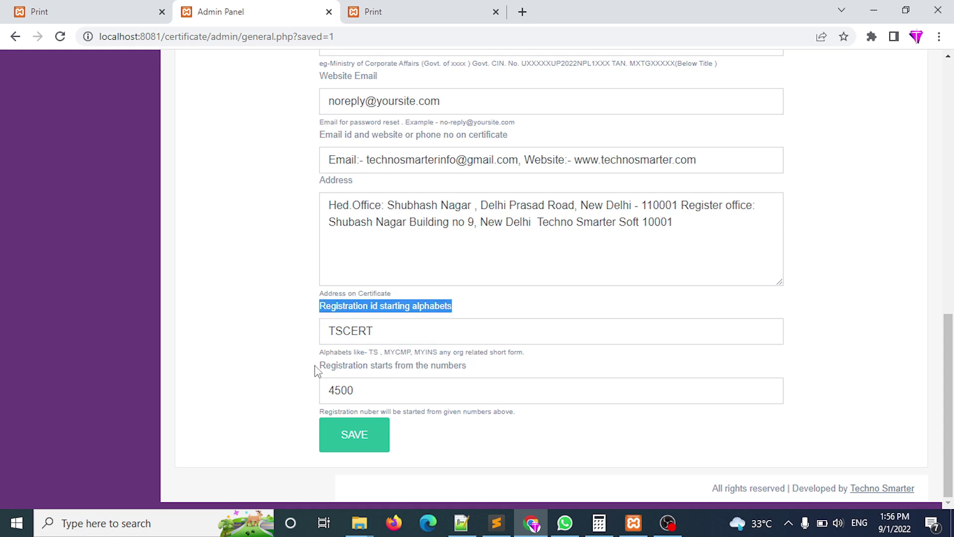
{"action": "left_click_drag", "start_coordinate": [316, 370], "coordinate": [479, 367]}
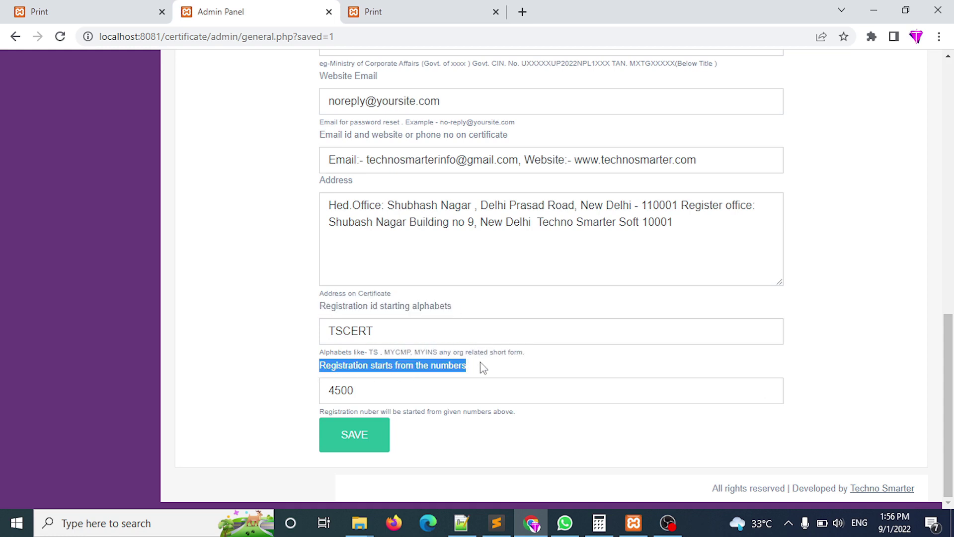
{"action": "left_click_drag", "start_coordinate": [372, 391], "coordinate": [288, 399]}
{"action": "type", "text": "1"}
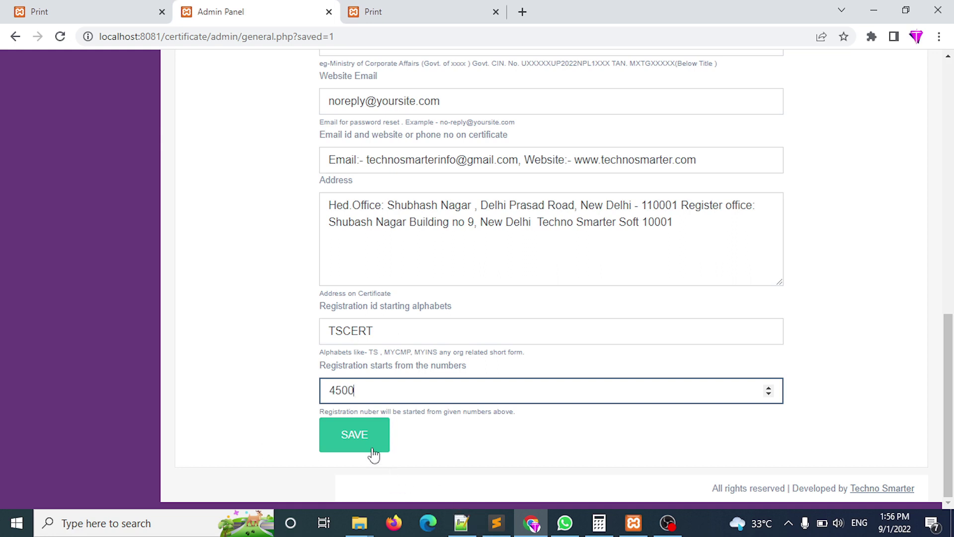
{"action": "left_click", "coordinate": [322, 411]}
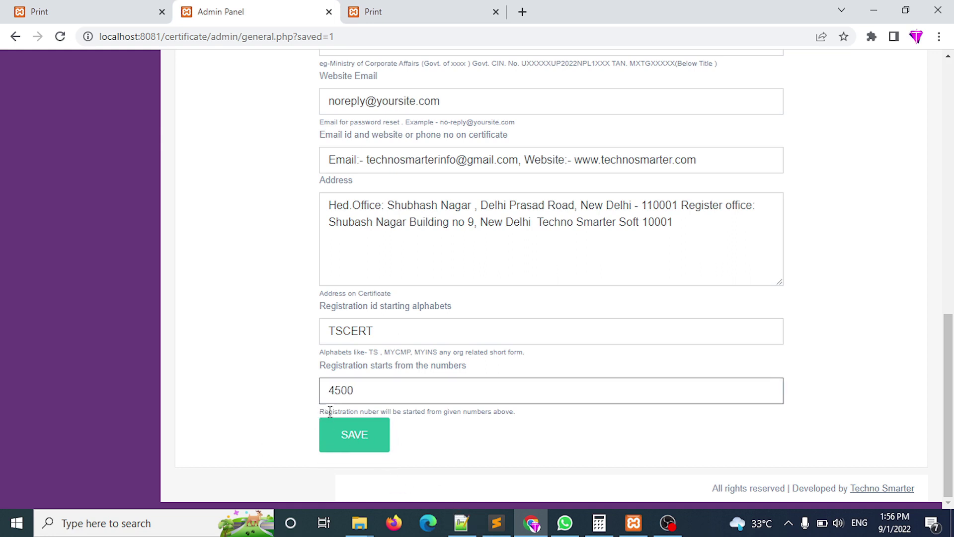
{"action": "left_click_drag", "start_coordinate": [519, 413], "coordinate": [346, 411]}
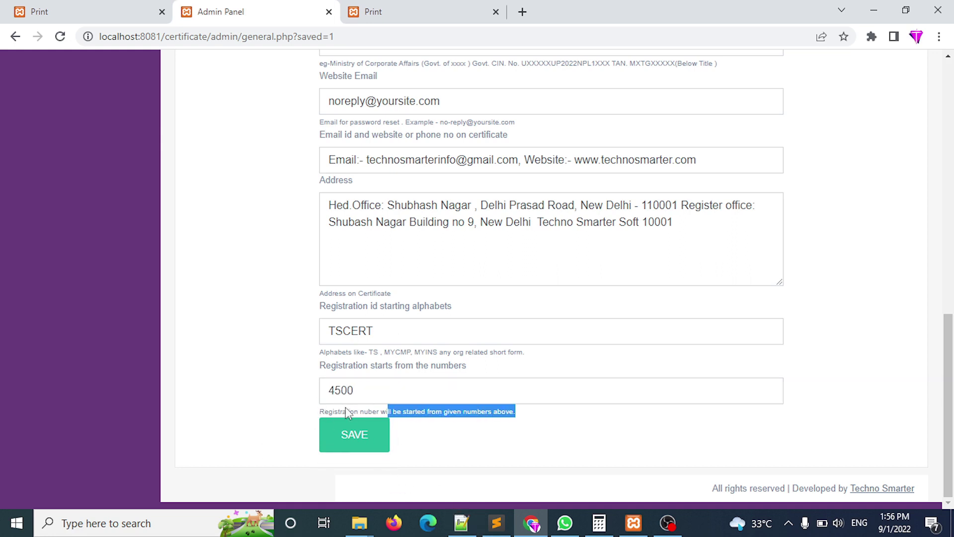
{"action": "left_click", "coordinate": [346, 434]}
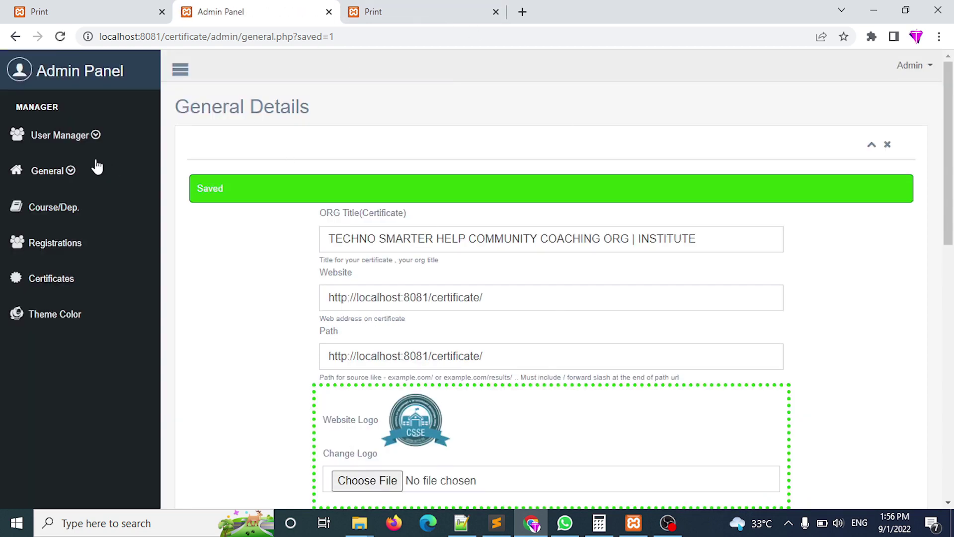
Open the General > Options list of certificate texts.
{"action": "left_click", "coordinate": [79, 170]}
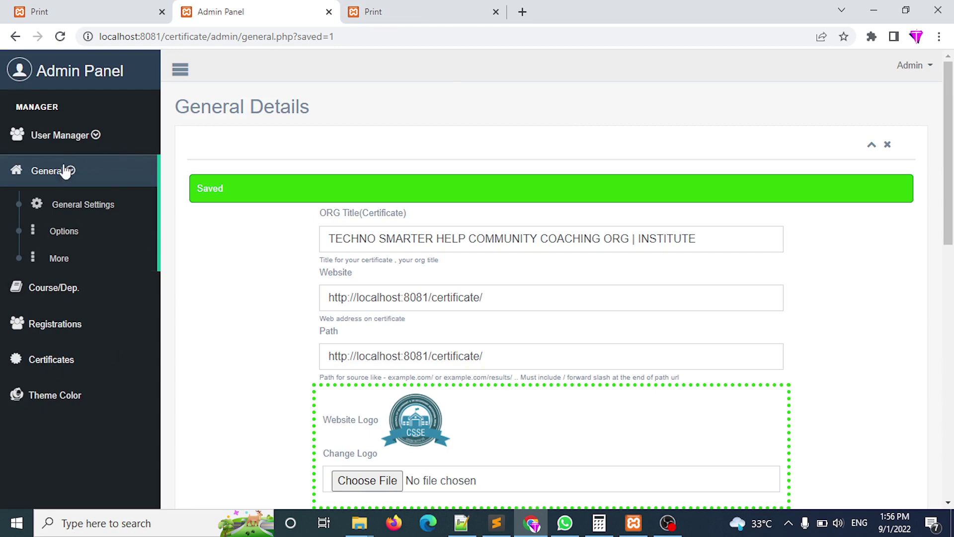
{"action": "left_click", "coordinate": [66, 241]}
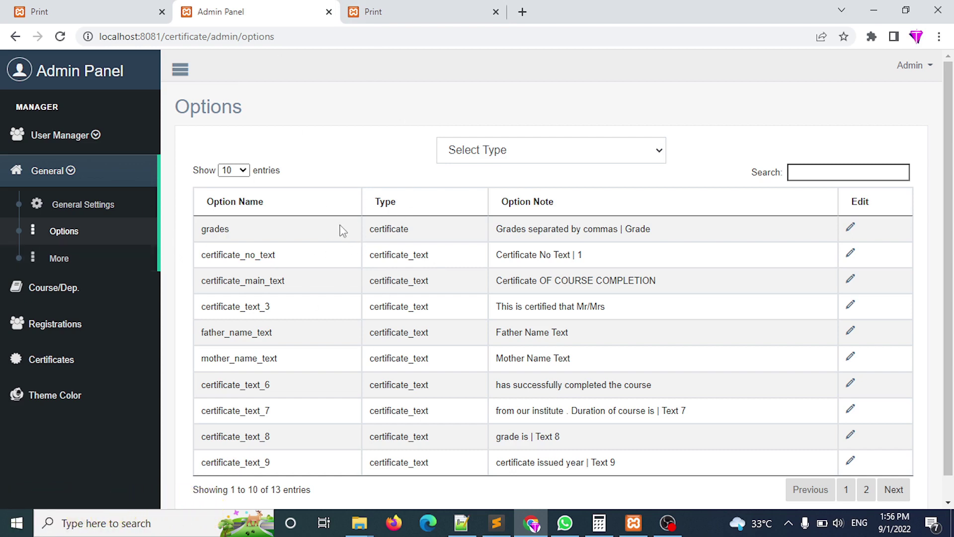
{"action": "left_click_drag", "start_coordinate": [238, 234], "coordinate": [304, 257]}
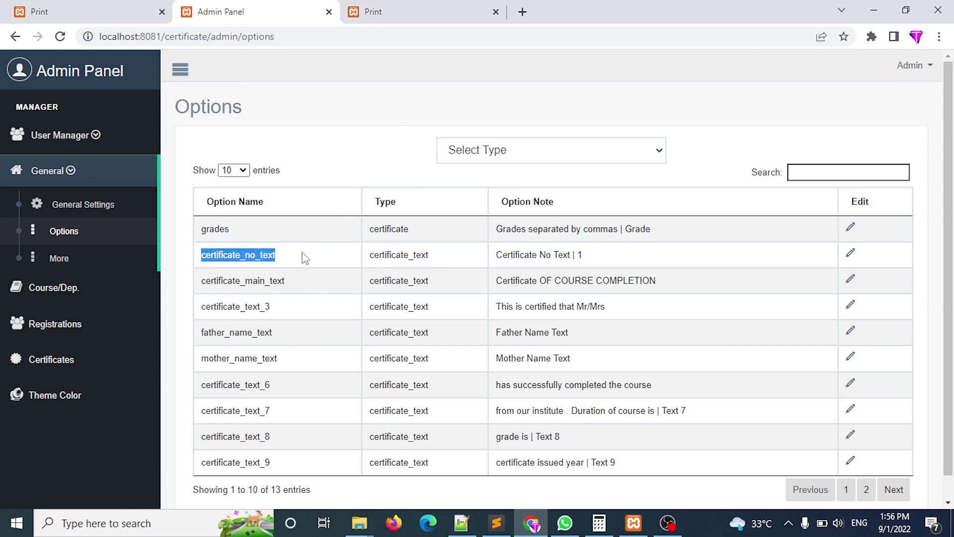
Copy the training-certificate issuing sentence from the print page, then return to Options.
{"action": "left_click", "coordinate": [426, 11]}
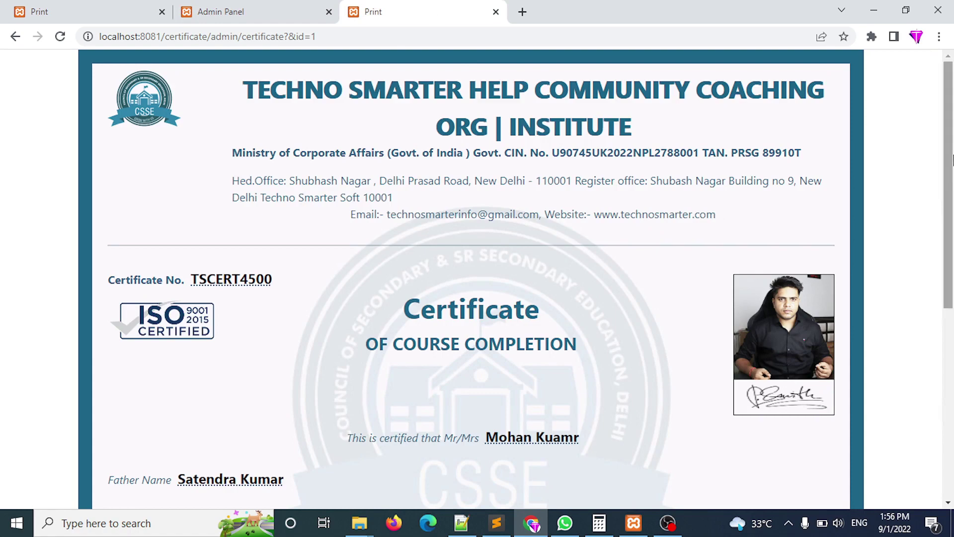
{"action": "left_click_drag", "start_coordinate": [949, 198], "coordinate": [952, 387]}
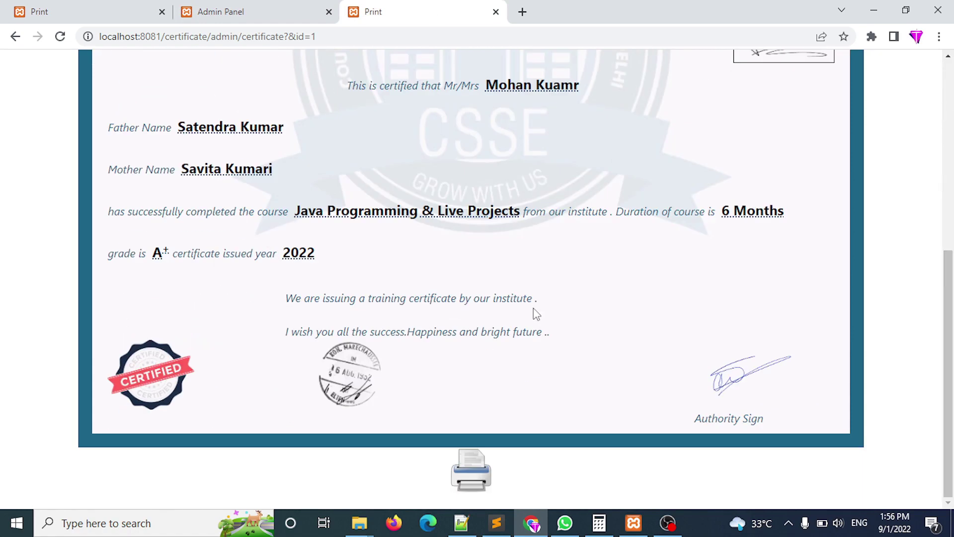
{"action": "left_click_drag", "start_coordinate": [544, 300], "coordinate": [288, 300]}
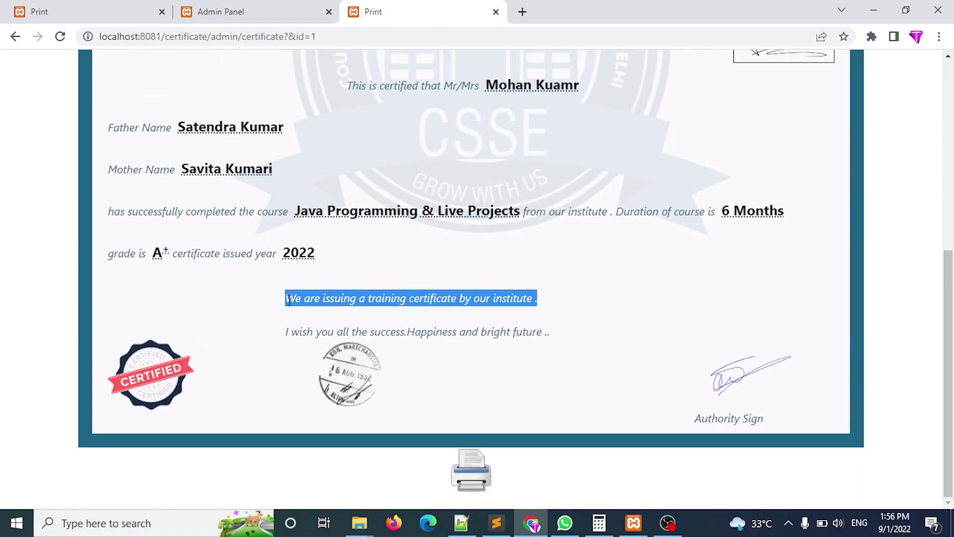
{"action": "right_click", "coordinate": [331, 299]}
{"action": "left_click", "coordinate": [342, 308]}
{"action": "left_click", "coordinate": [247, 11]}
{"action": "left_click", "coordinate": [820, 169]}
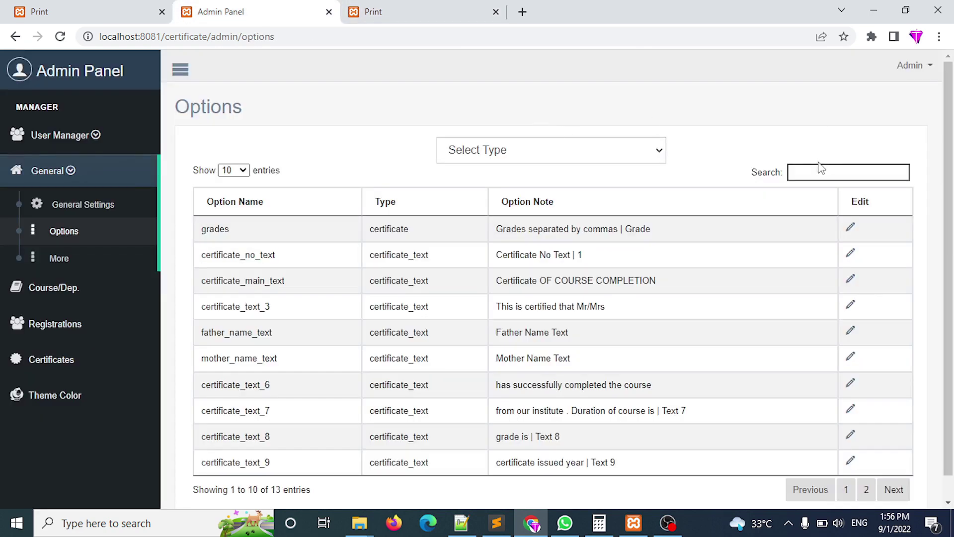
Paste the sentence into the Options search and open certificate_text_10 for editing.
{"action": "right_click", "coordinate": [816, 173]}
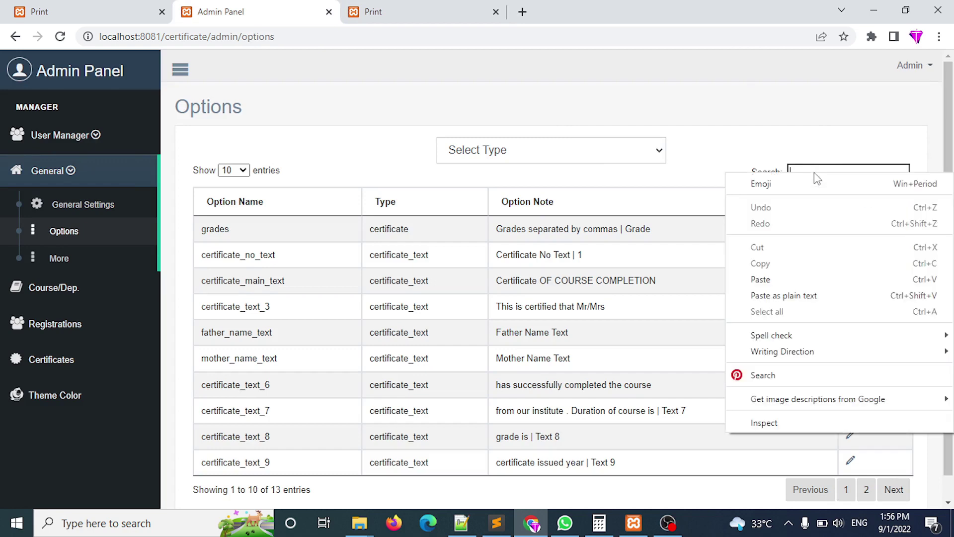
{"action": "left_click", "coordinate": [769, 279]}
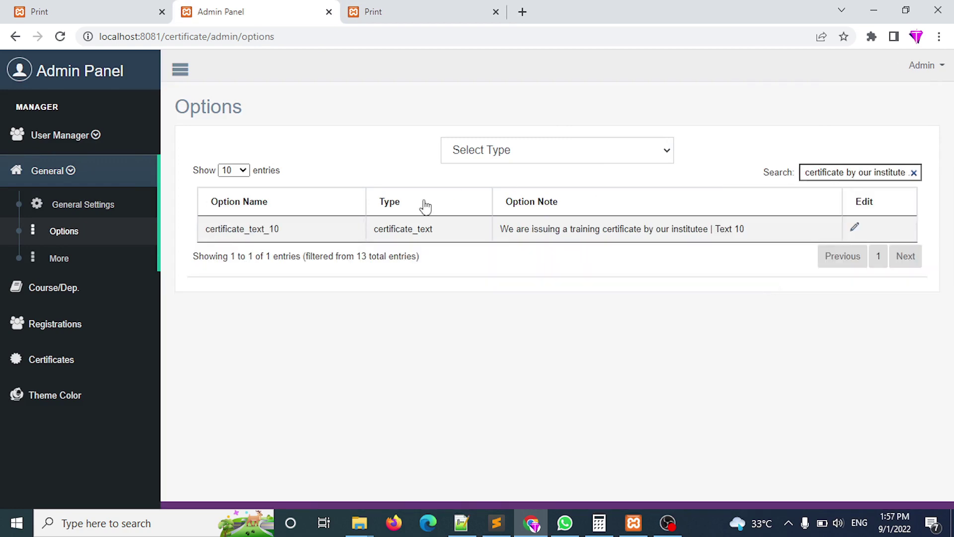
{"action": "left_click", "coordinate": [854, 230]}
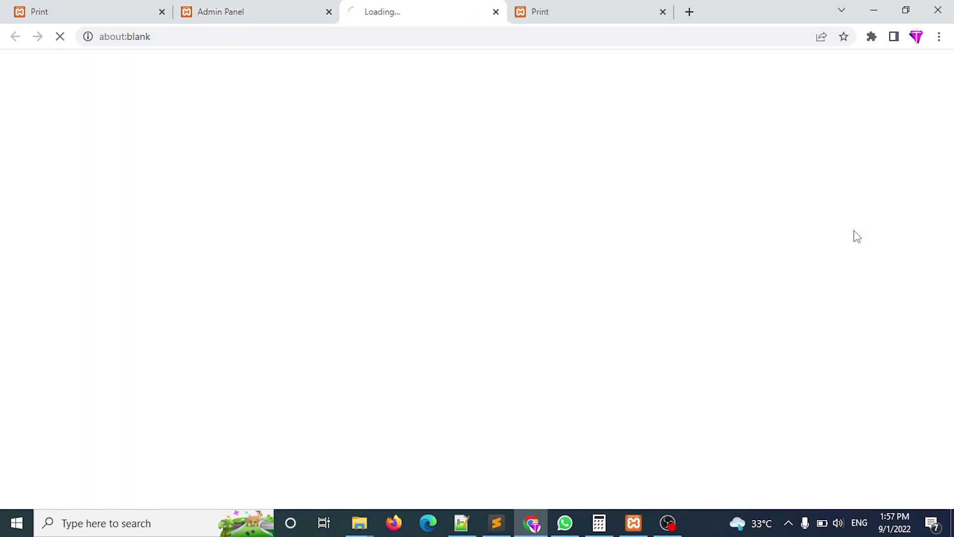
{"action": "left_click", "coordinate": [854, 235]}
{"action": "left_click", "coordinate": [569, 11]}
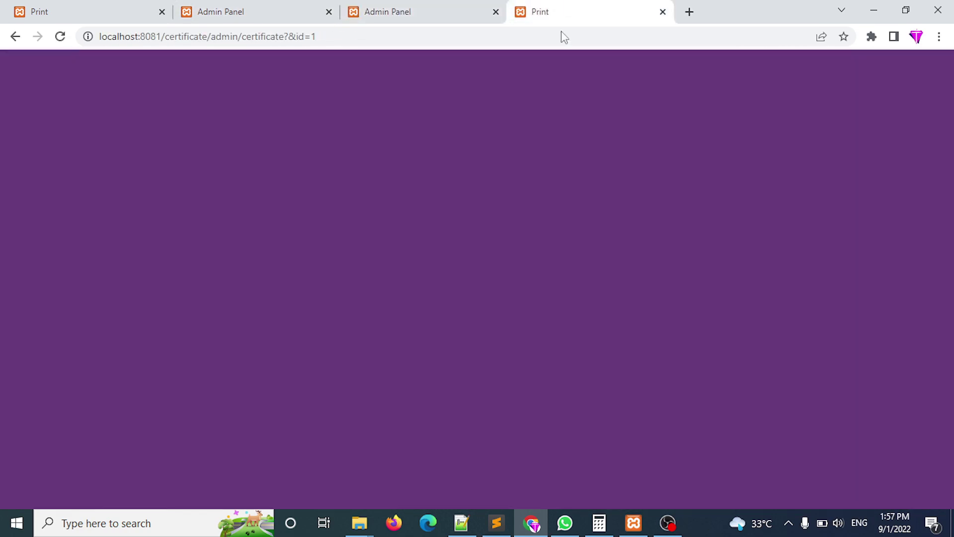
{"action": "left_click", "coordinate": [552, 319]}
{"action": "left_click_drag", "start_coordinate": [497, 300], "coordinate": [549, 303]}
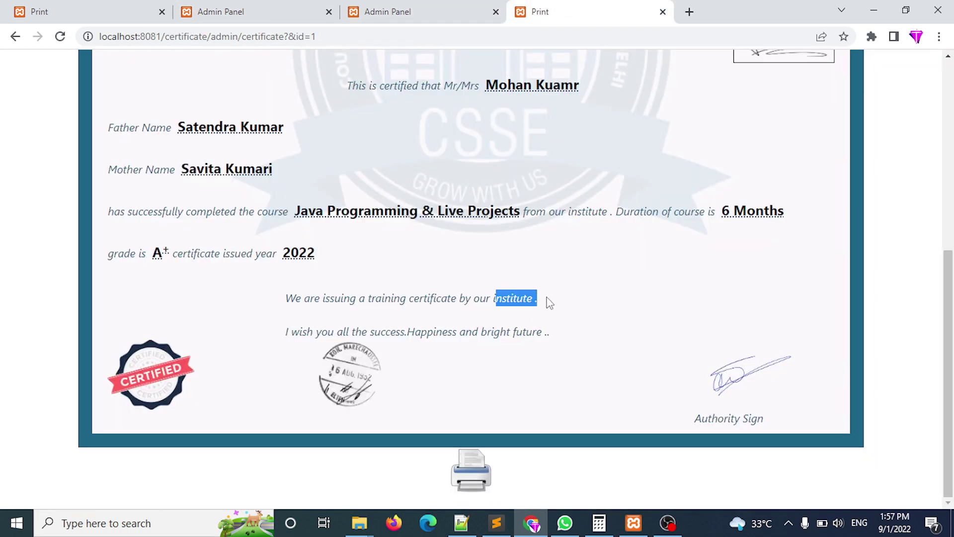
Append 'update any text' to certificate_text_10, save, and reload the certificate to see it.
{"action": "left_click", "coordinate": [406, 10]}
{"action": "left_click", "coordinate": [477, 224]}
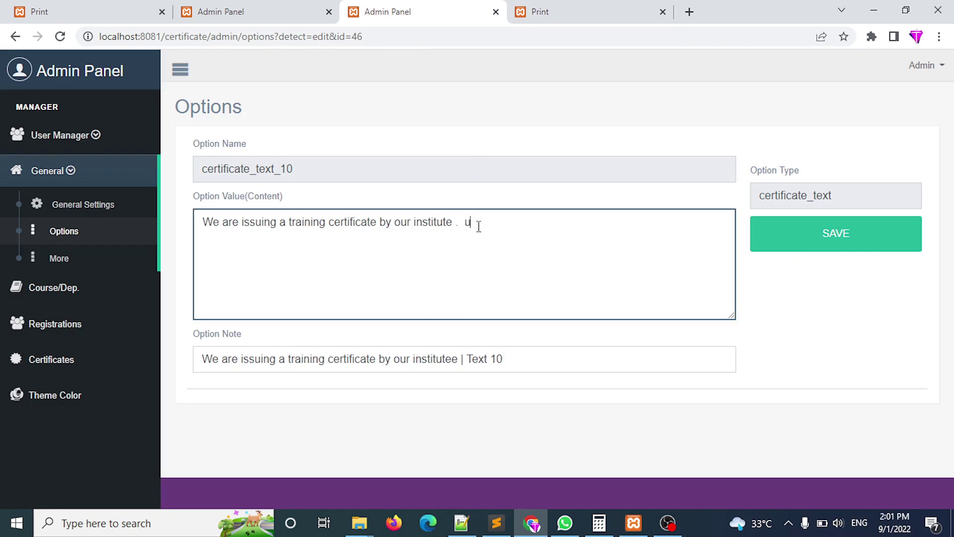
{"action": "type", "text": "updat"}
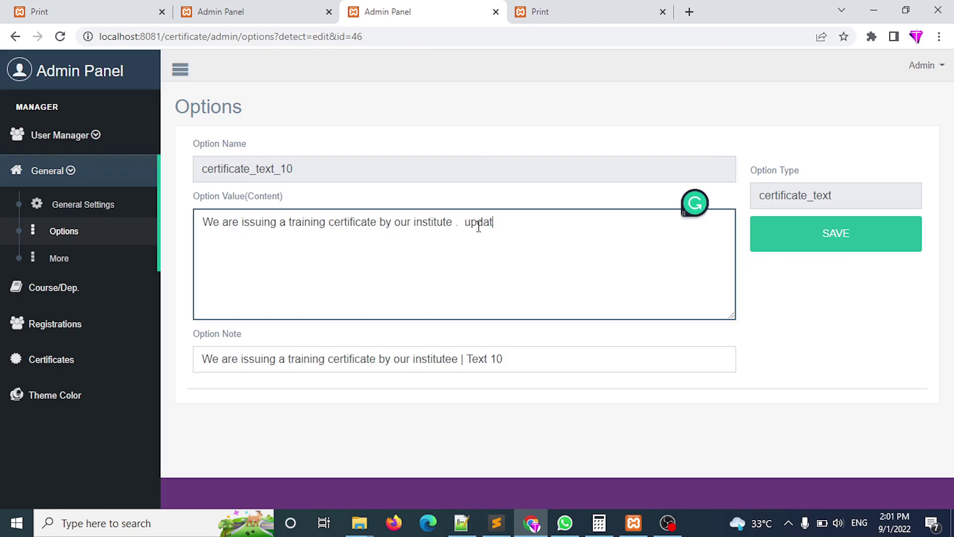
{"action": "type", "text": "e any text"}
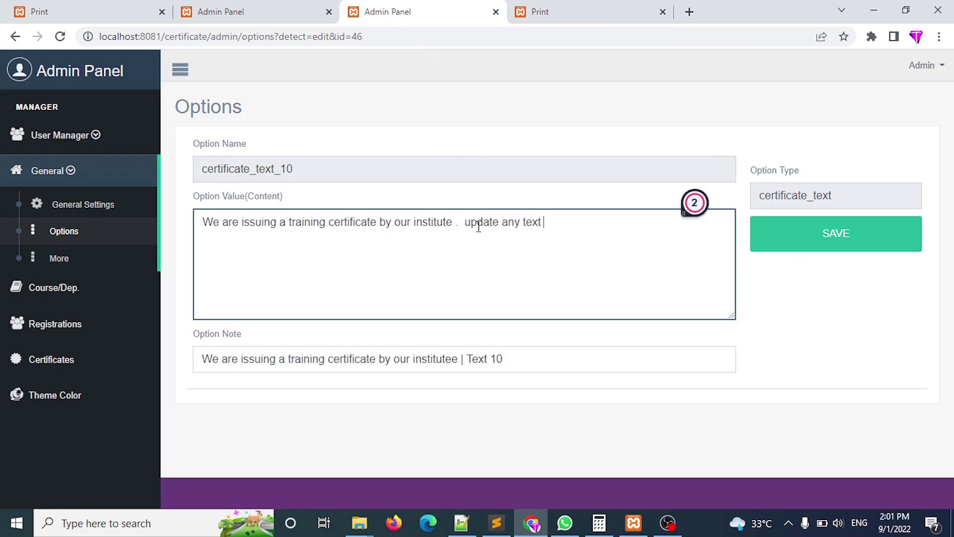
{"action": "left_click", "coordinate": [798, 250]}
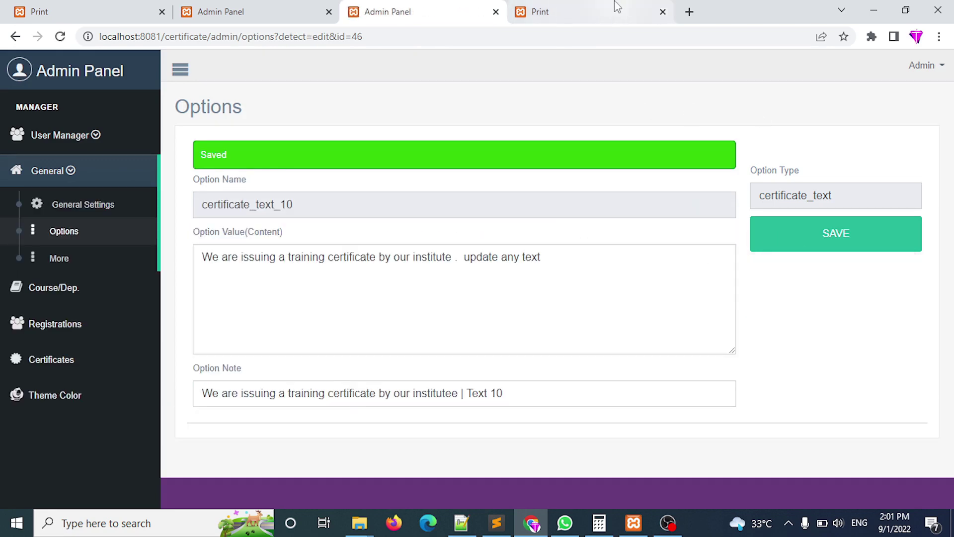
{"action": "left_click", "coordinate": [617, 9]}
{"action": "left_click", "coordinate": [480, 38]}
{"action": "key", "text": "Return"}
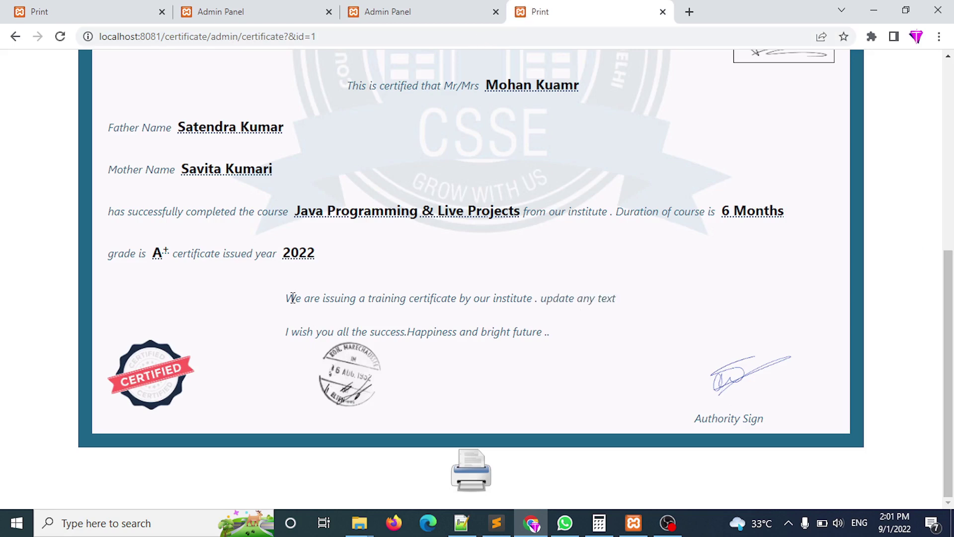
{"action": "left_click_drag", "start_coordinate": [293, 298], "coordinate": [613, 298]}
Delete 'update any text', save the restored sentence, and reload the options list.
{"action": "left_click", "coordinate": [554, 331]}
{"action": "left_click", "coordinate": [462, 6]}
{"action": "left_click_drag", "start_coordinate": [543, 249], "coordinate": [463, 257]}
{"action": "key", "text": "BackSpace"}
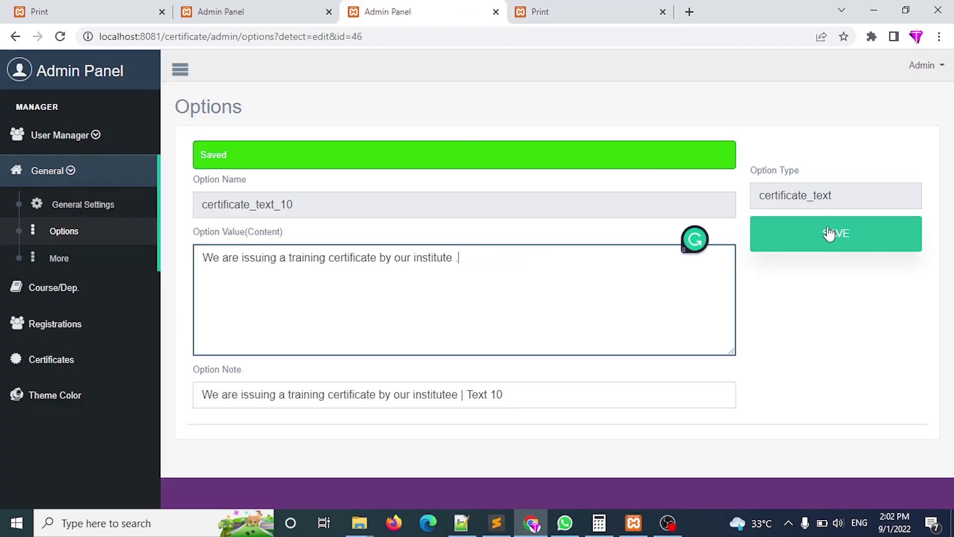
{"action": "left_click", "coordinate": [829, 233]}
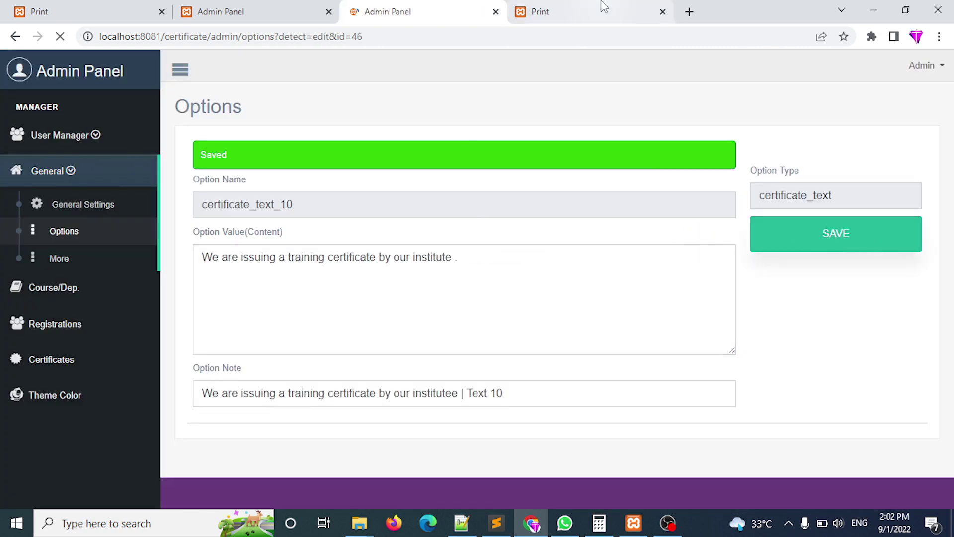
{"action": "left_click", "coordinate": [496, 12]}
{"action": "left_click", "coordinate": [292, 9]}
{"action": "key", "text": "F5"}
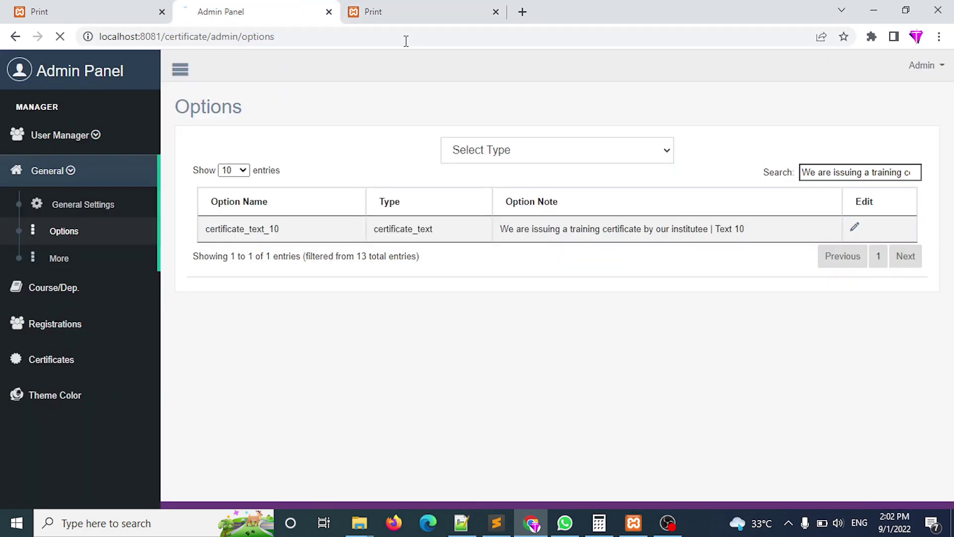
{"action": "left_click", "coordinate": [405, 6]}
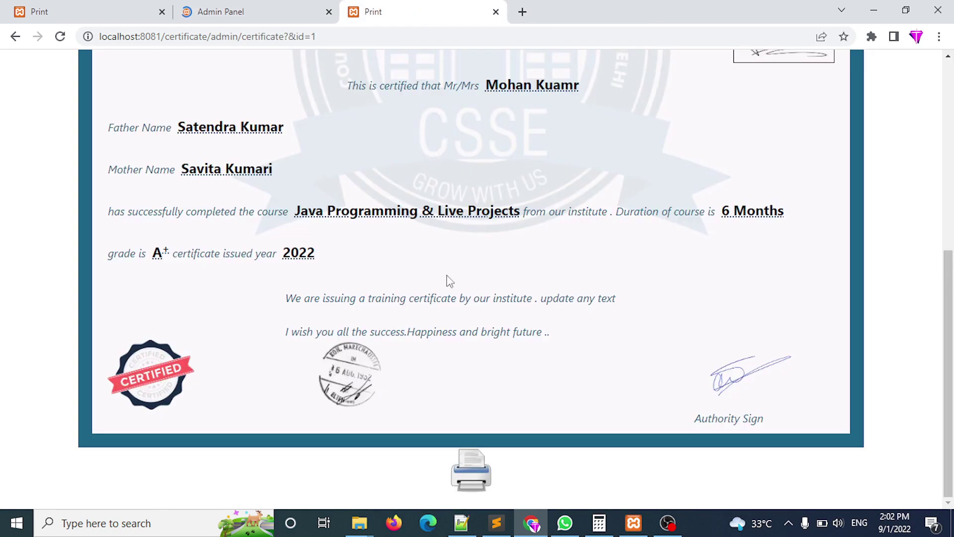
Search the Options list for the certificate's closing wish line to find its option.
{"action": "triple_click", "coordinate": [513, 332]}
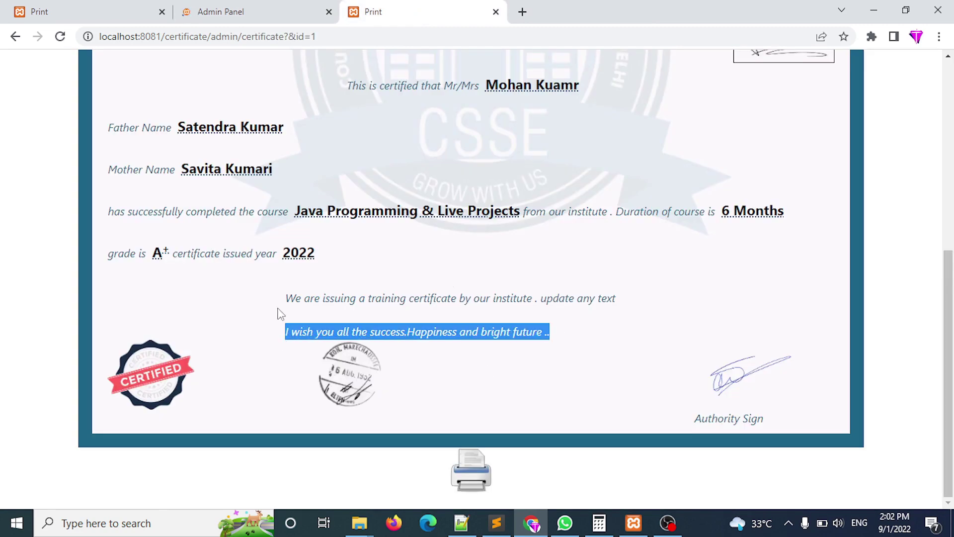
{"action": "left_click", "coordinate": [255, 8]}
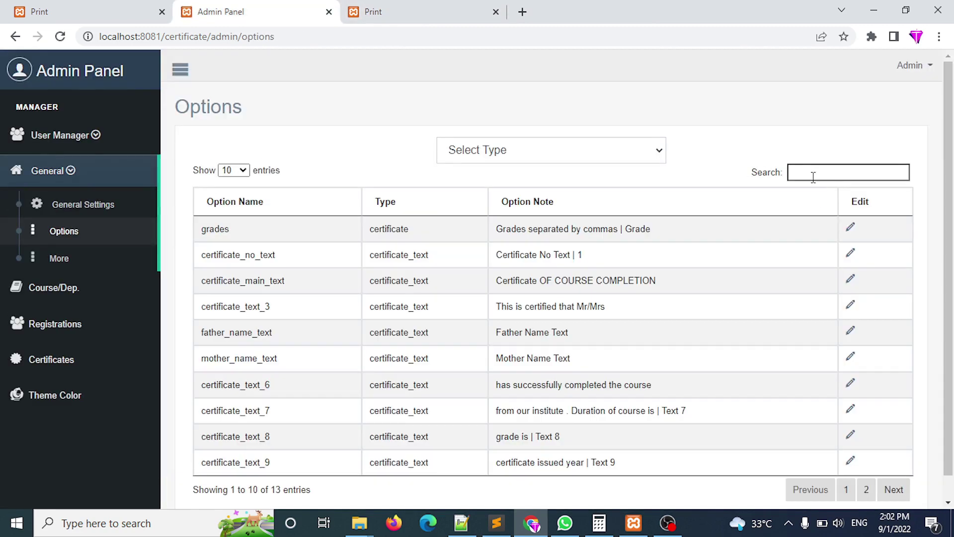
{"action": "key", "text": "ctrl+v"}
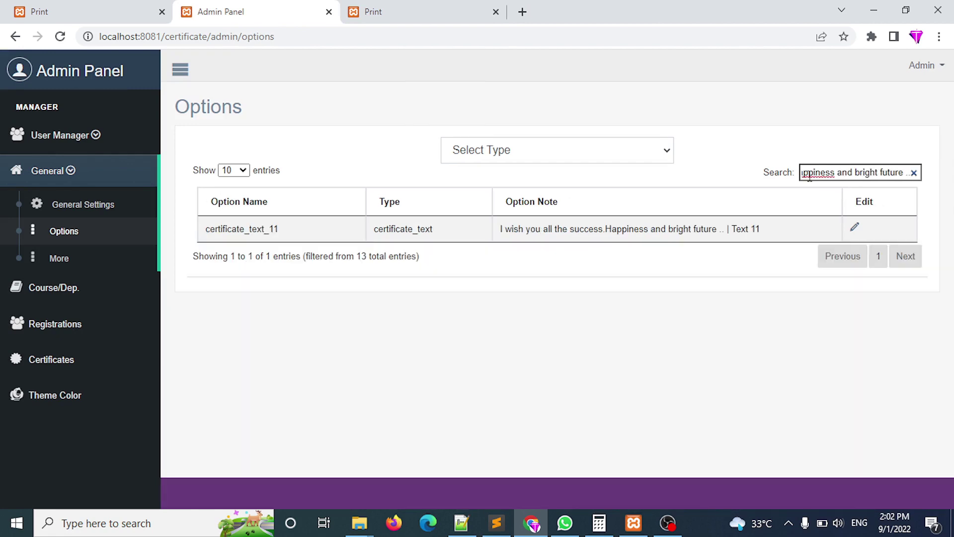
Replace the search with the certificate's Father Name label to find father_name_text.
{"action": "left_click", "coordinate": [430, 6]}
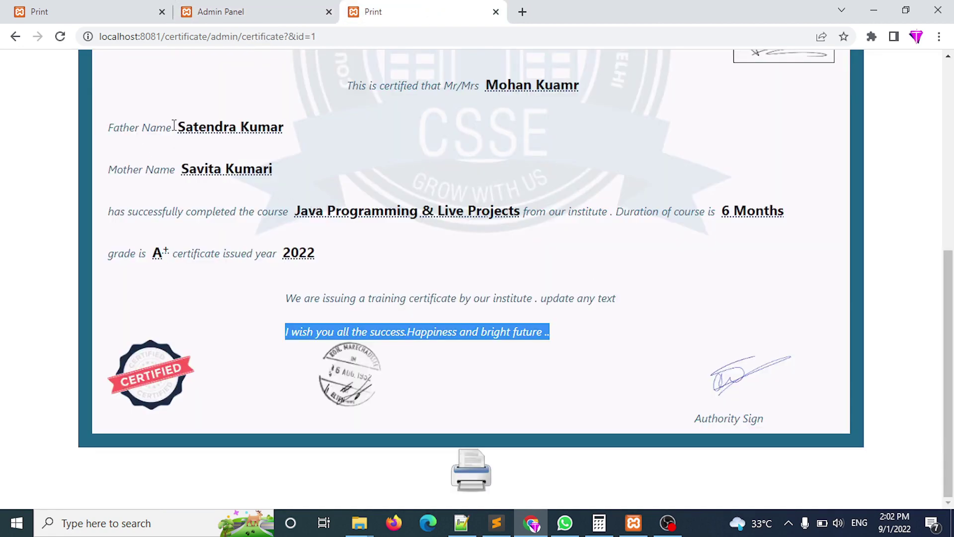
{"action": "left_click_drag", "start_coordinate": [174, 125], "coordinate": [107, 128]}
{"action": "left_click", "coordinate": [322, 8]}
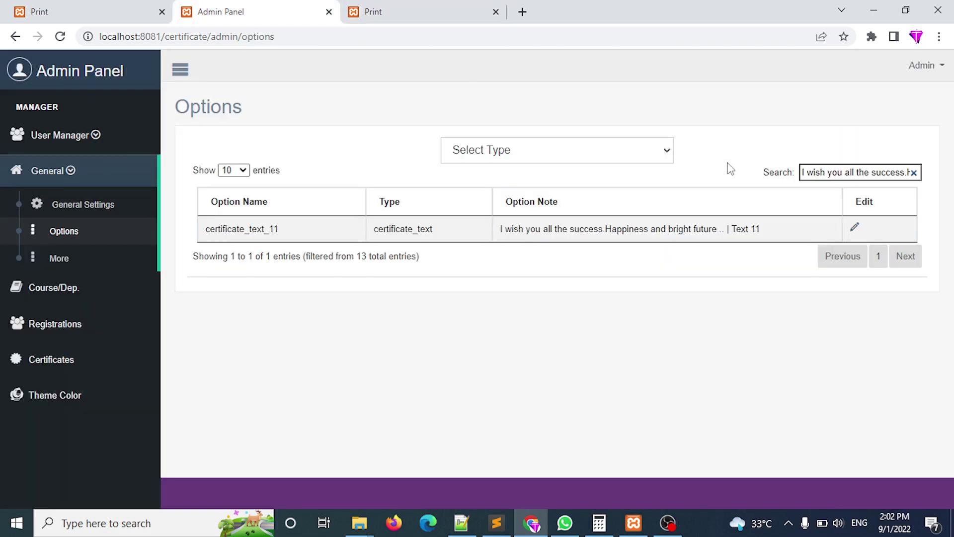
{"action": "key", "text": "ctrl+a"}
{"action": "key", "text": "BackSpace"}
{"action": "key", "text": "ctrl+v"}
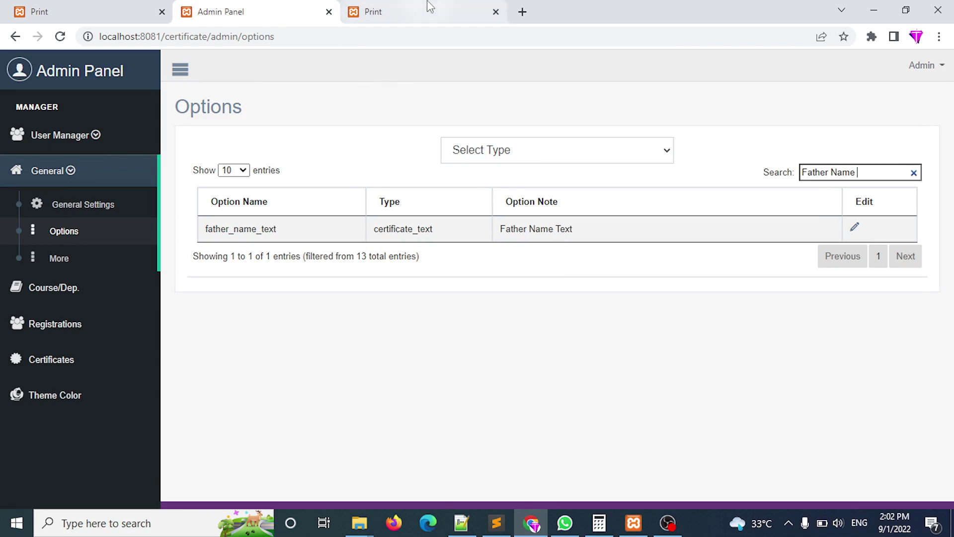
Review the course completion, duration, issued year and Authority Sign phrases on the certificate.
{"action": "left_click", "coordinate": [412, 7]}
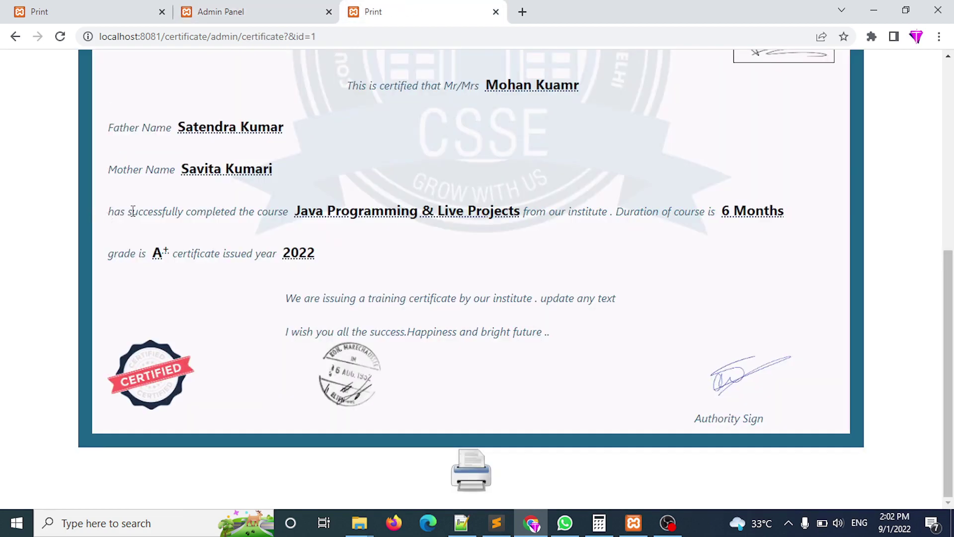
{"action": "left_click_drag", "start_coordinate": [132, 211], "coordinate": [356, 211]}
{"action": "left_click_drag", "start_coordinate": [526, 209], "coordinate": [769, 218]}
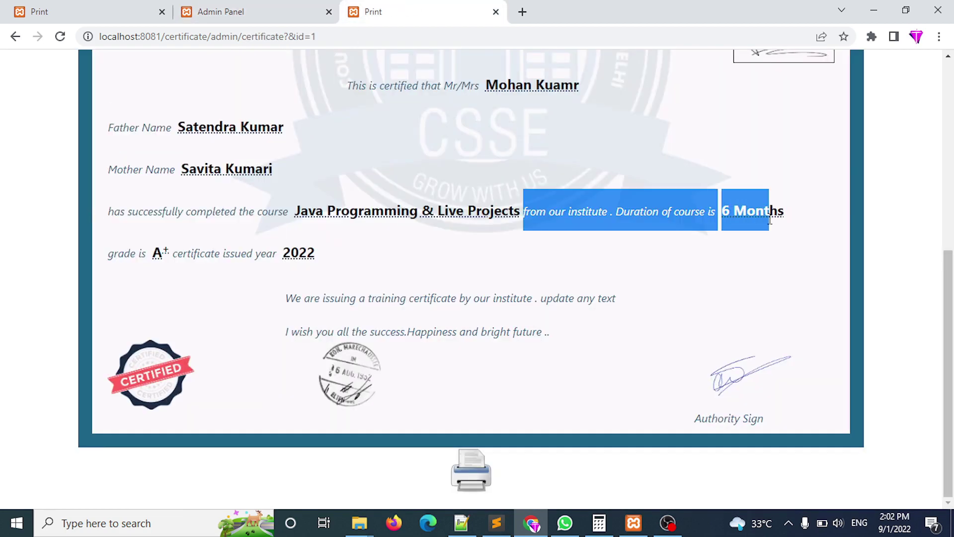
{"action": "left_click_drag", "start_coordinate": [177, 256], "coordinate": [275, 257]}
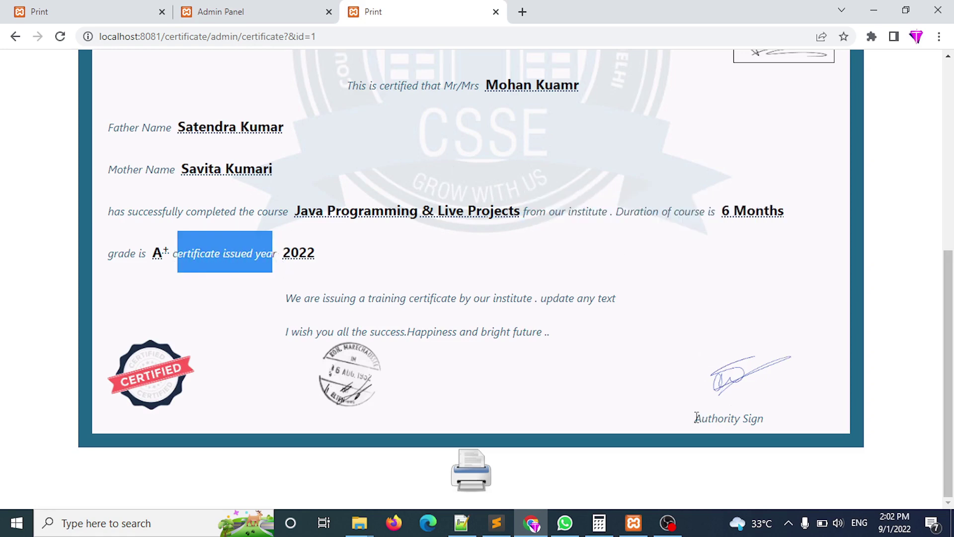
{"action": "mouse_move", "coordinate": [695, 418]}
{"action": "left_mouse_down"}
{"action": "mouse_move", "coordinate": [735, 419]}
{"action": "mouse_move", "coordinate": [771, 436]}
{"action": "mouse_move", "coordinate": [746, 420]}
{"action": "mouse_move", "coordinate": [765, 421]}
{"action": "left_mouse_up"}
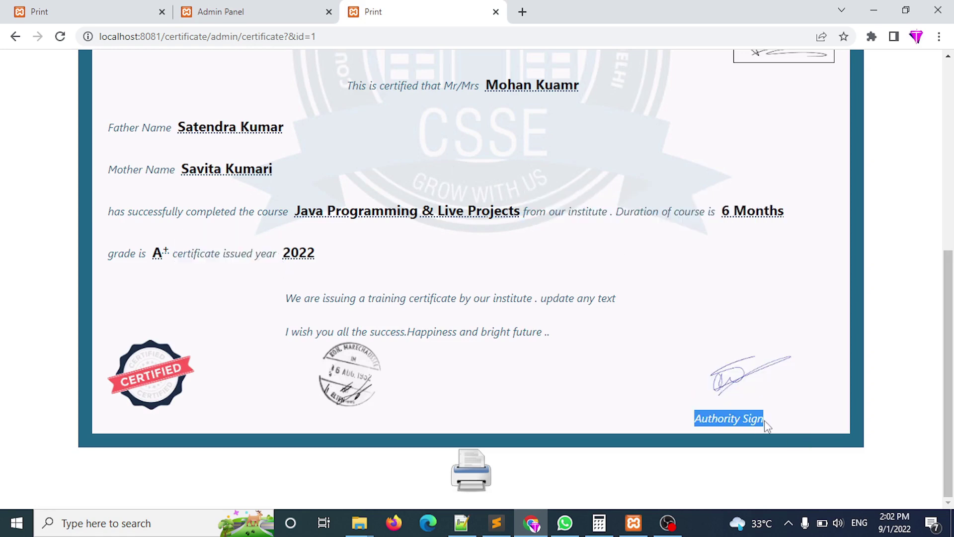
{"action": "scroll", "coordinate": [487, 235], "scroll_direction": "up", "scroll_amount": 7}
{"action": "key", "text": "ctrl+shift+Tab"}
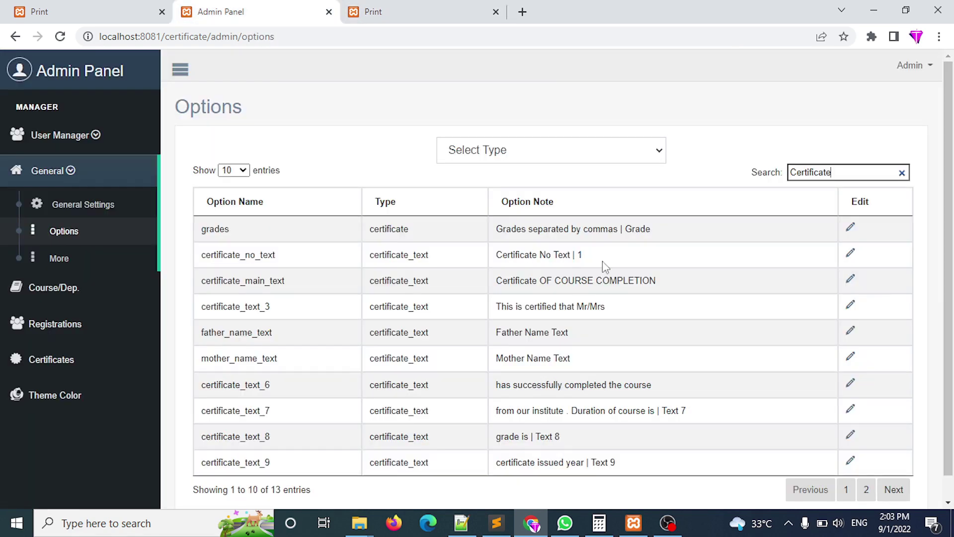
Compare the certificate_no_text option with the certificate's Certificate No. label, closing it unchanged.
{"action": "left_click", "coordinate": [851, 253]}
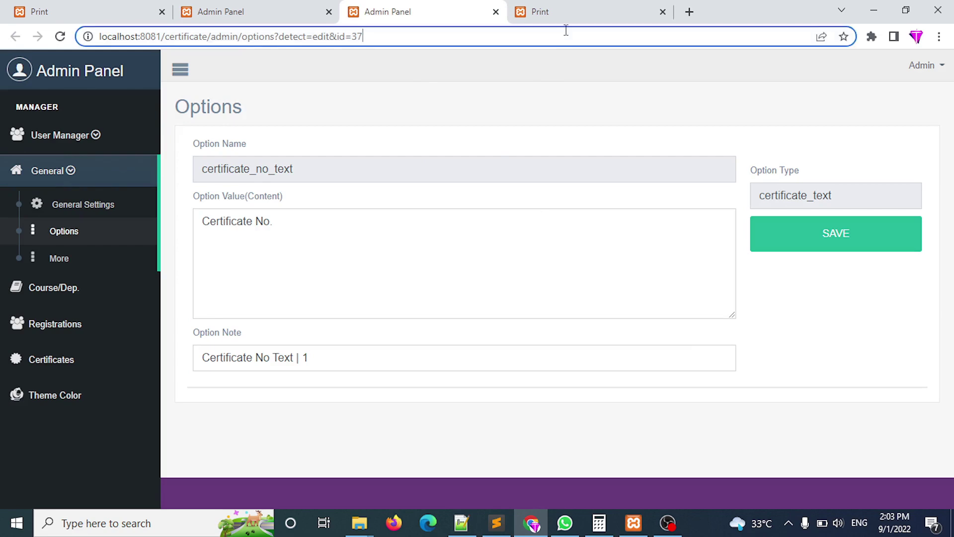
{"action": "left_click", "coordinate": [561, 36]}
{"action": "left_click", "coordinate": [557, 10]}
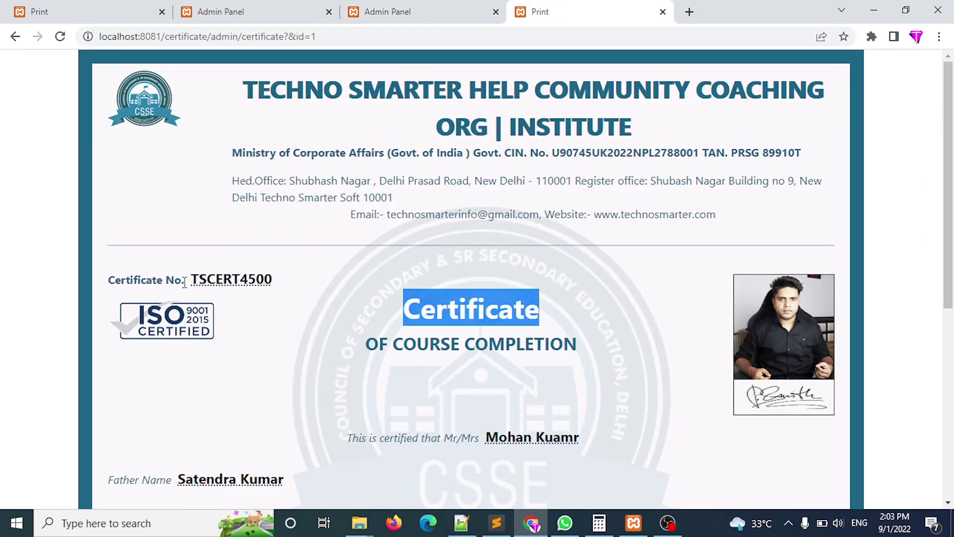
{"action": "left_click_drag", "start_coordinate": [185, 282], "coordinate": [98, 282]}
{"action": "left_click", "coordinate": [447, 10]}
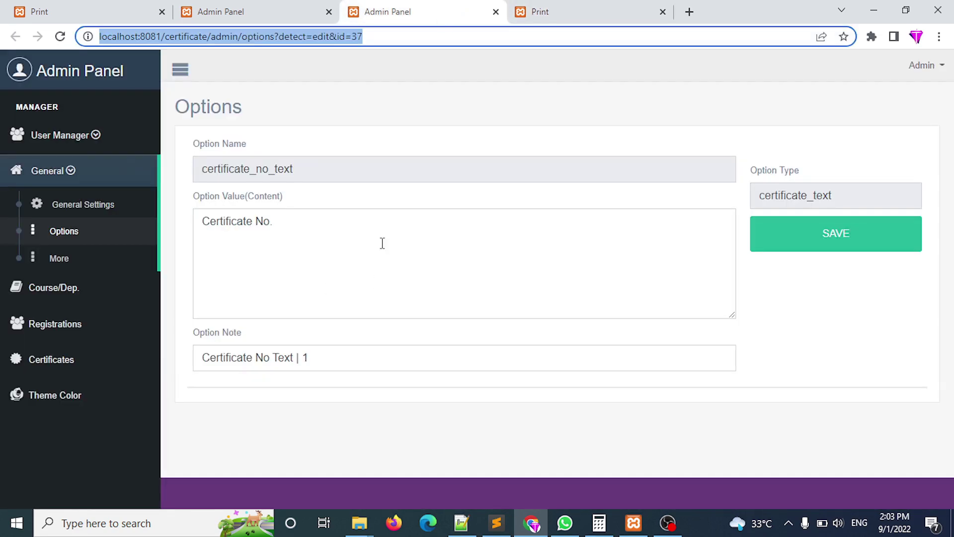
{"action": "left_click", "coordinate": [320, 222]}
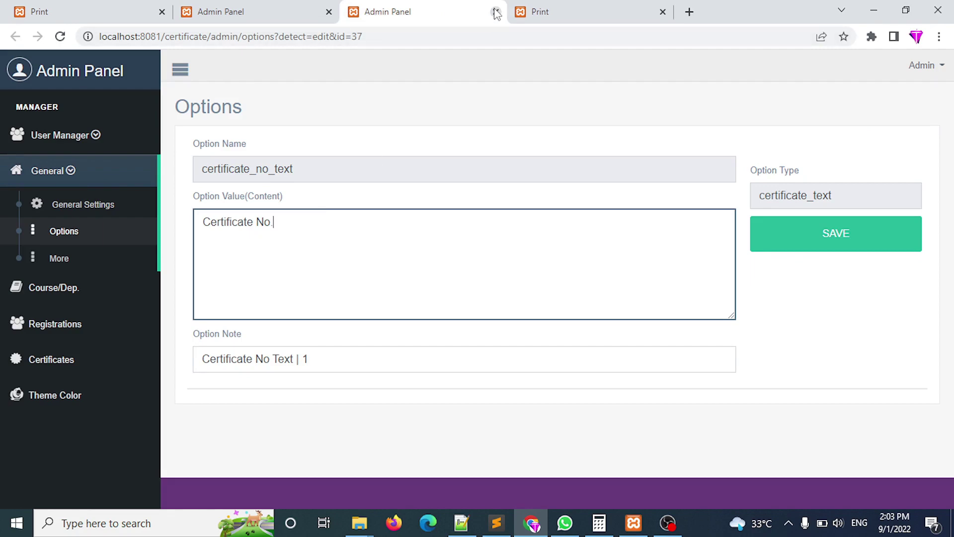
{"action": "left_click", "coordinate": [495, 11]}
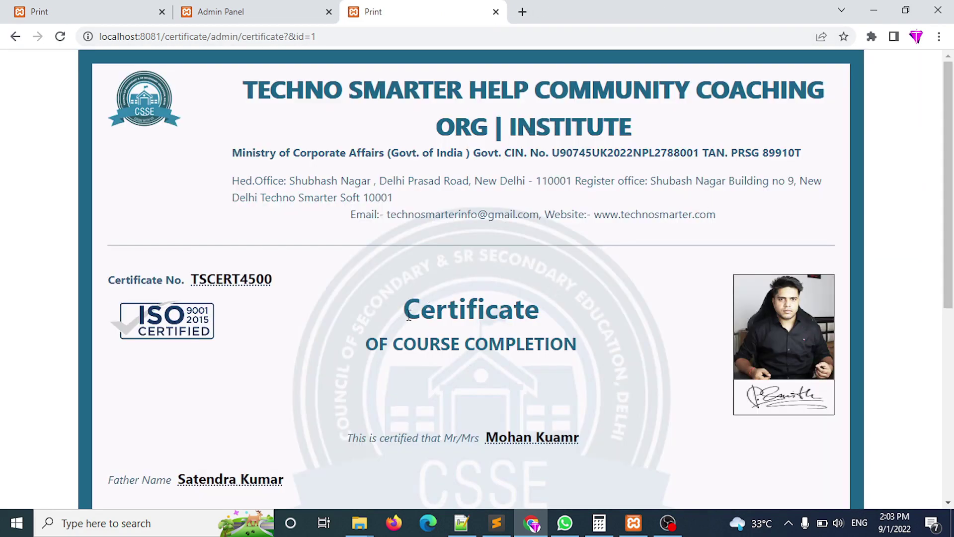
Save certificate_main_text unchanged after checking its Certificate / OF COURSE COMPLETION heading markup.
{"action": "left_click_drag", "start_coordinate": [409, 314], "coordinate": [620, 341]}
{"action": "left_click", "coordinate": [308, 7]}
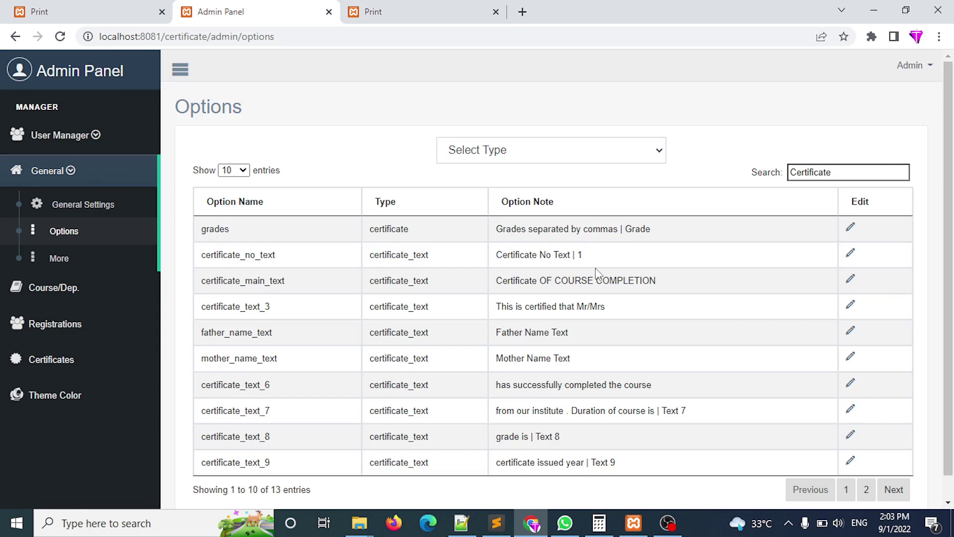
{"action": "middle_click", "coordinate": [851, 279]}
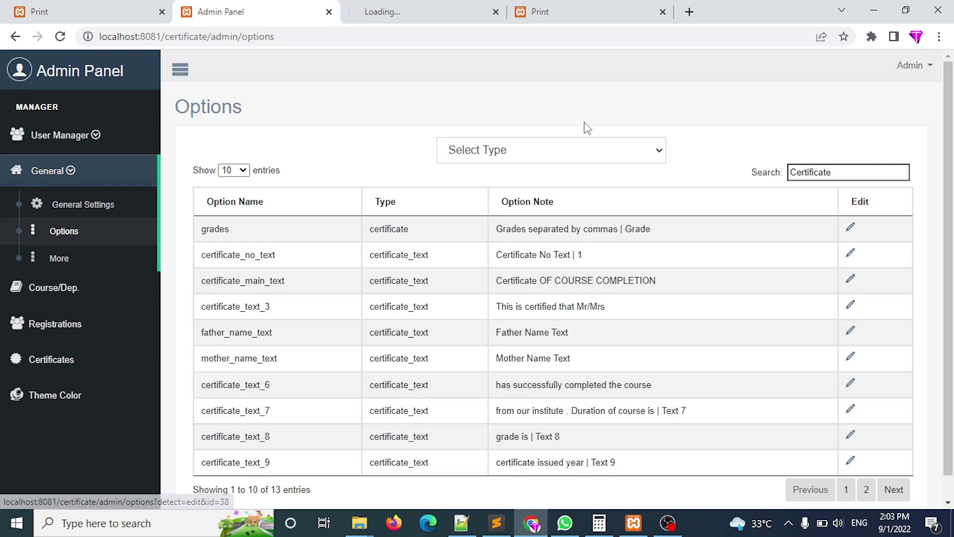
{"action": "left_click", "coordinate": [442, 6]}
{"action": "left_click", "coordinate": [316, 224]}
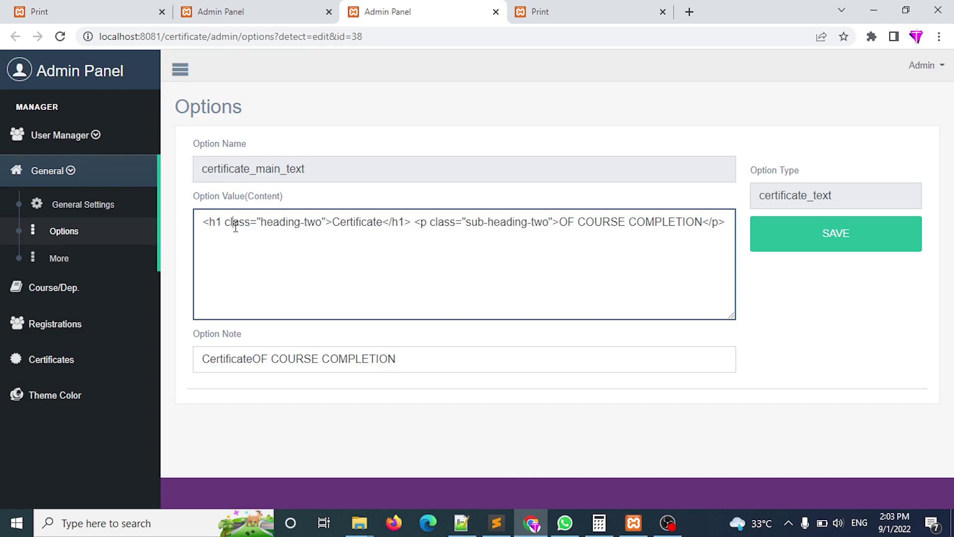
{"action": "left_click_drag", "start_coordinate": [205, 223], "coordinate": [729, 223]}
{"action": "left_click", "coordinate": [757, 234]}
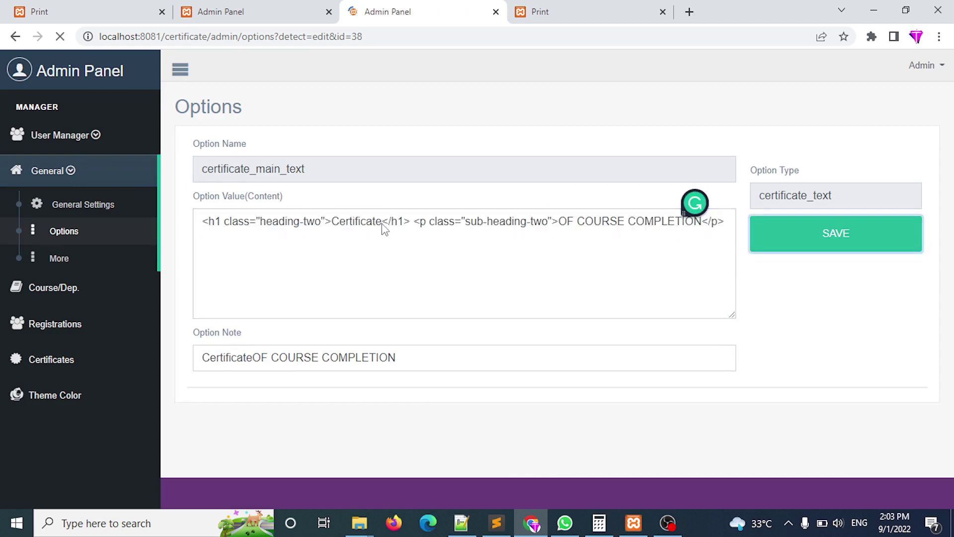
{"action": "left_click_drag", "start_coordinate": [382, 258], "coordinate": [333, 259]}
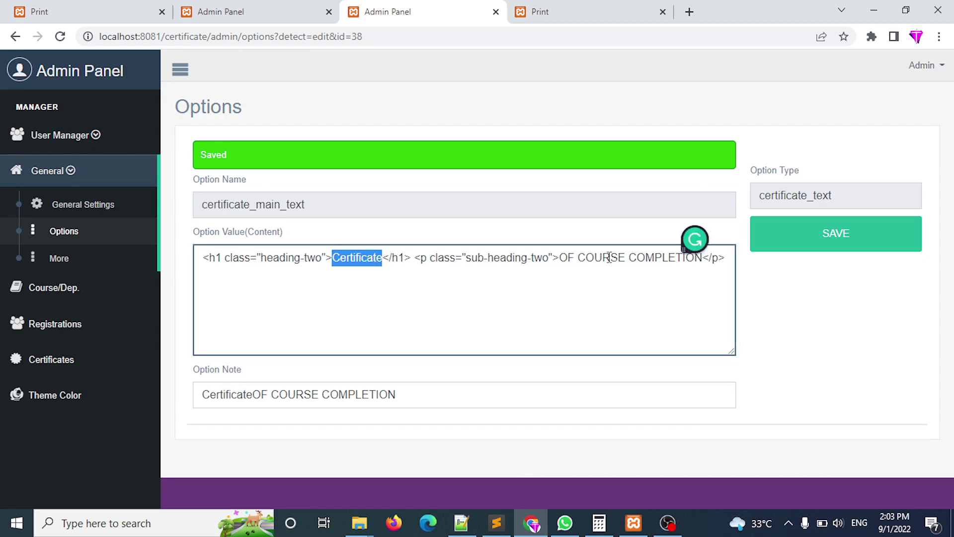
{"action": "left_click_drag", "start_coordinate": [700, 258], "coordinate": [559, 258]}
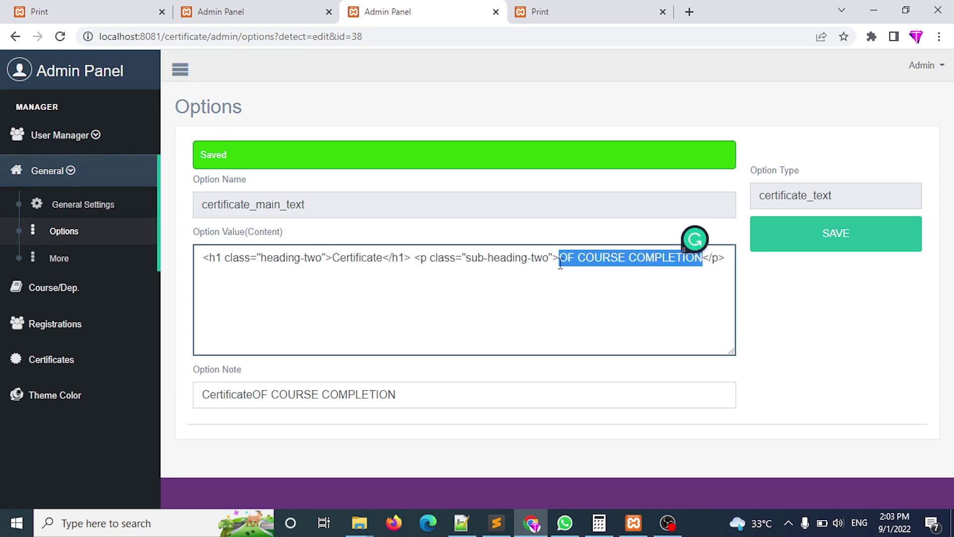
{"action": "left_click", "coordinate": [496, 11]}
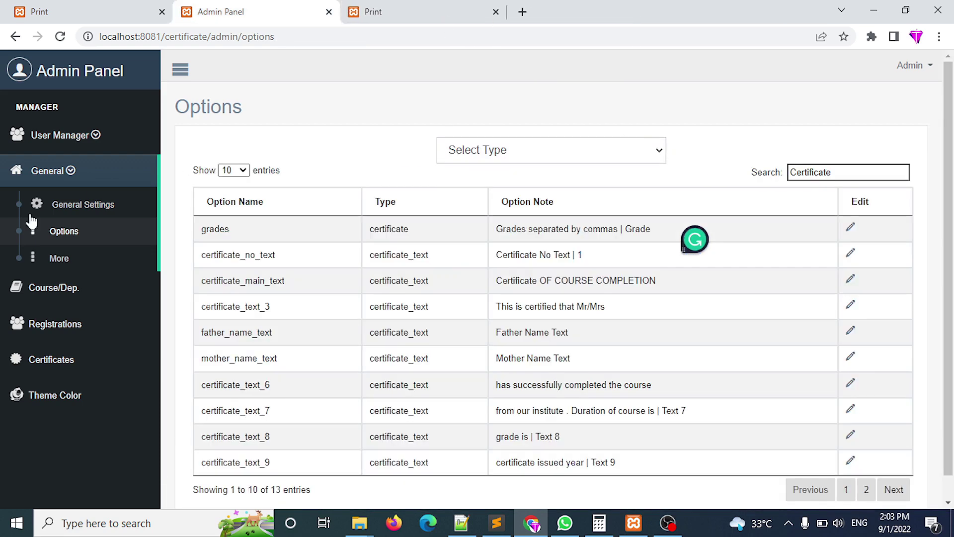
Open More Settings and reload the certificate page to view the current watermark.
{"action": "left_click", "coordinate": [60, 258]}
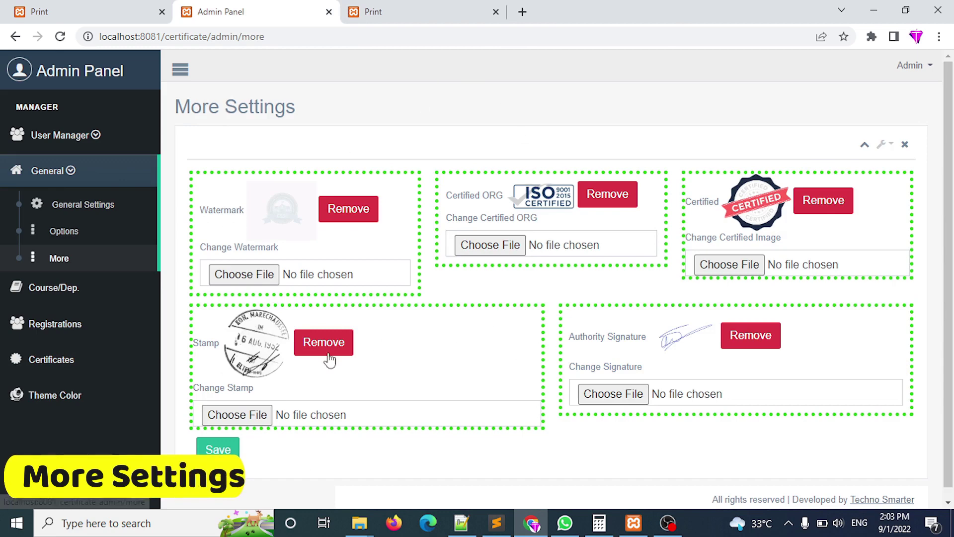
{"action": "left_click", "coordinate": [397, 12]}
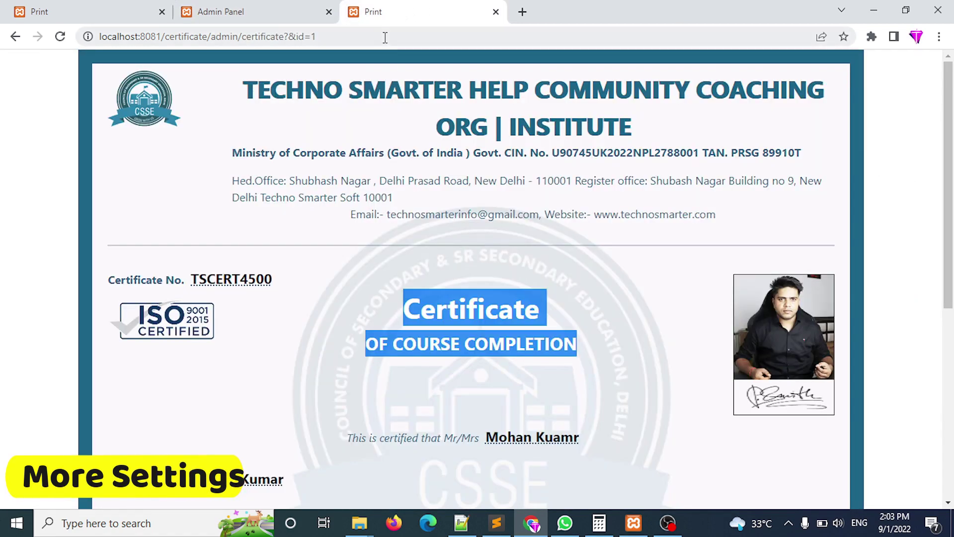
{"action": "left_click", "coordinate": [385, 37]}
{"action": "key", "text": "Return"}
{"action": "scroll", "coordinate": [952, 166], "scroll_direction": "down", "scroll_amount": 2}
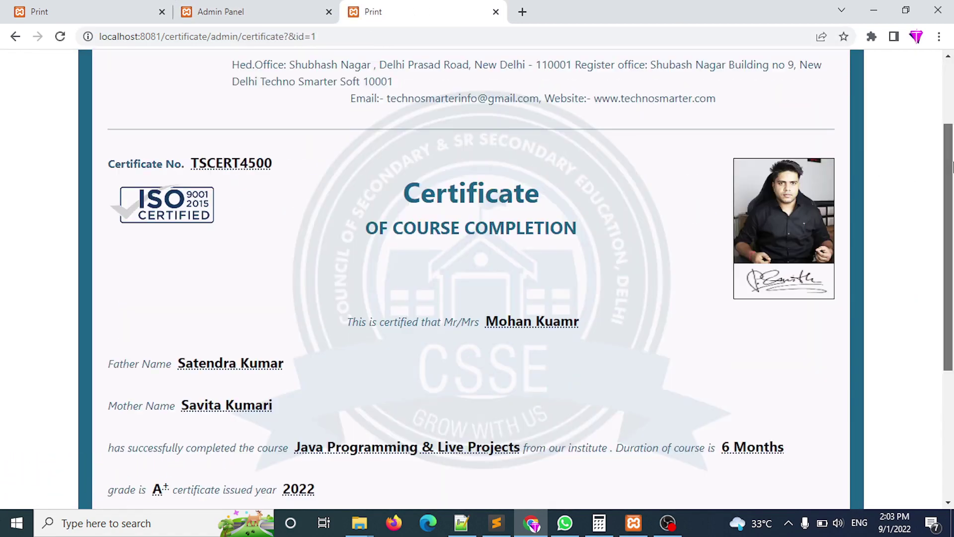
{"action": "scroll", "coordinate": [952, 166], "scroll_direction": "down", "scroll_amount": 5}
{"action": "scroll", "coordinate": [951, 166], "scroll_direction": "up", "scroll_amount": 8}
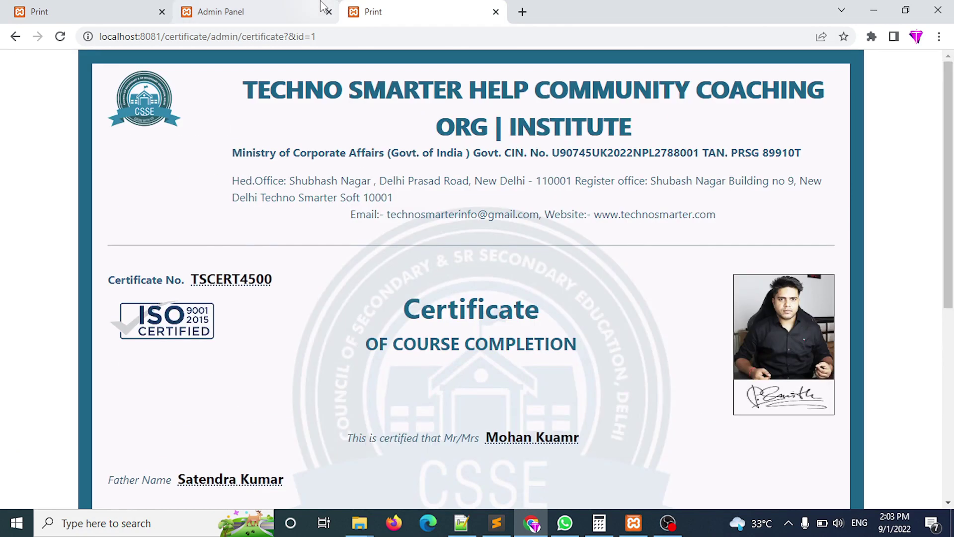
Remove the existing watermark image and reload the certificate to confirm it is gone.
{"action": "left_click", "coordinate": [320, 7]}
{"action": "left_click", "coordinate": [363, 213]}
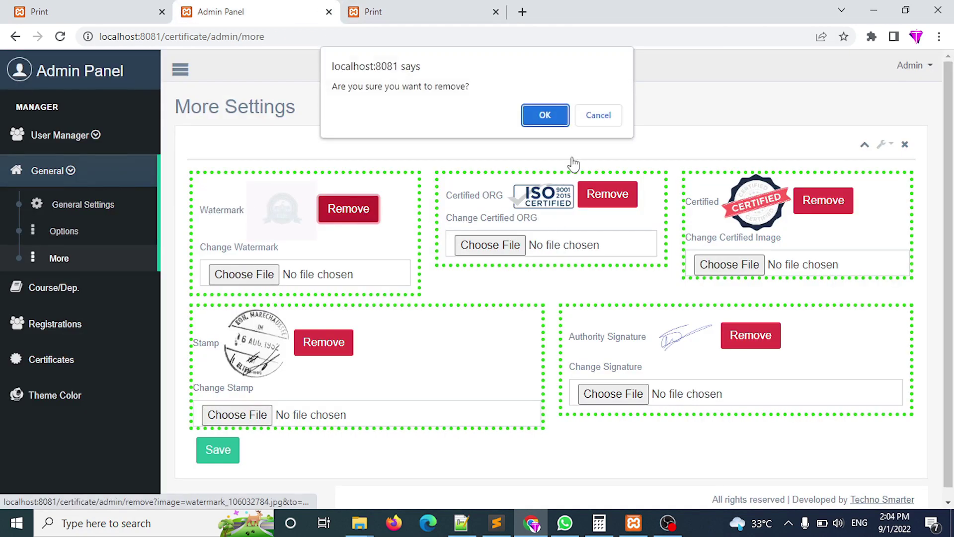
{"action": "left_click", "coordinate": [545, 115]}
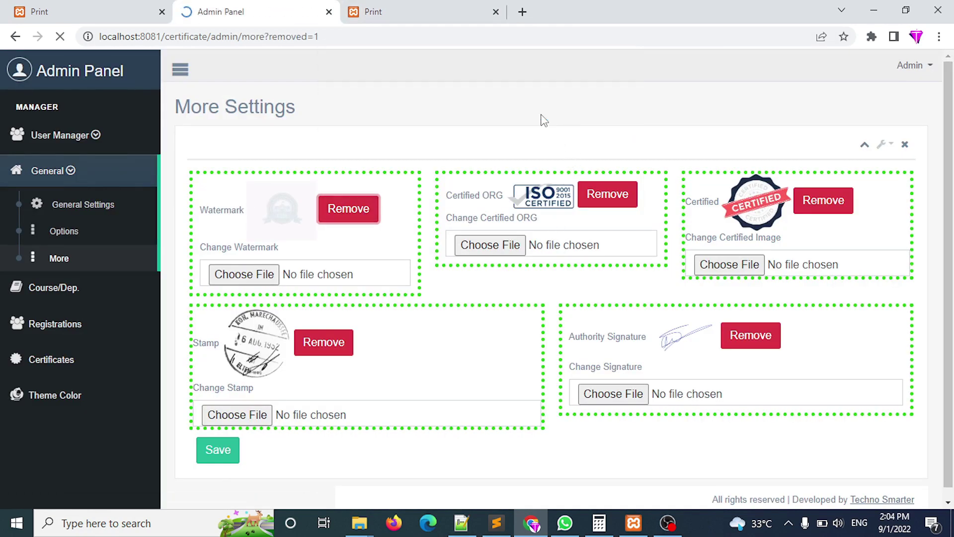
{"action": "left_click", "coordinate": [420, 7]}
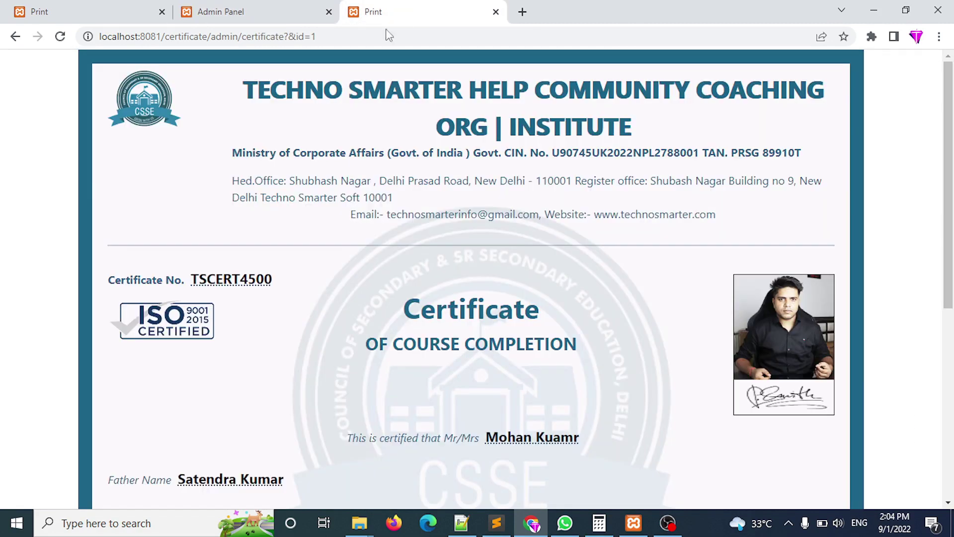
{"action": "left_click", "coordinate": [375, 36]}
{"action": "key", "text": "Return"}
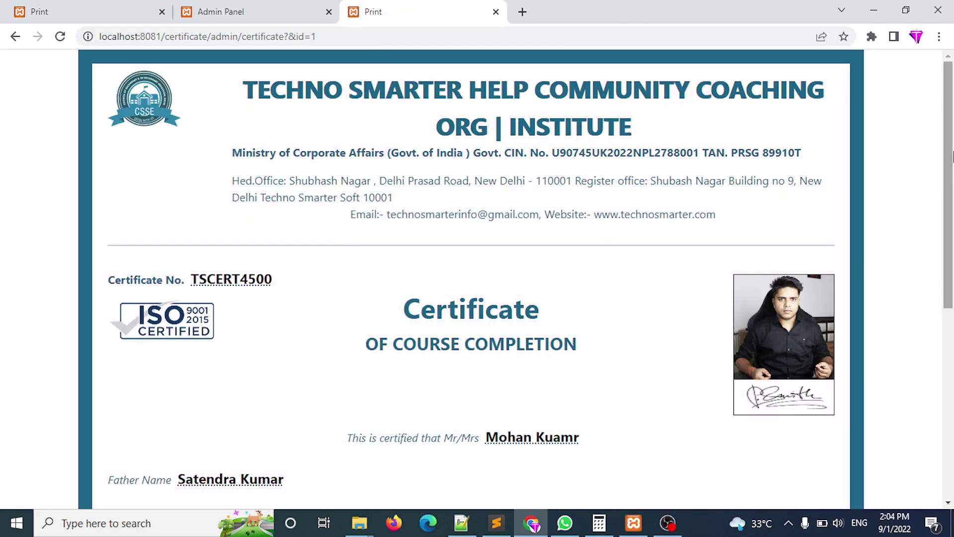
{"action": "mouse_move", "coordinate": [950, 188]}
{"action": "left_mouse_down"}
{"action": "mouse_move", "coordinate": [951, 378]}
{"action": "mouse_move", "coordinate": [951, 182]}
{"action": "left_mouse_up"}
Choose bg.webp as the new watermark image and save the setting.
{"action": "left_click", "coordinate": [259, 10]}
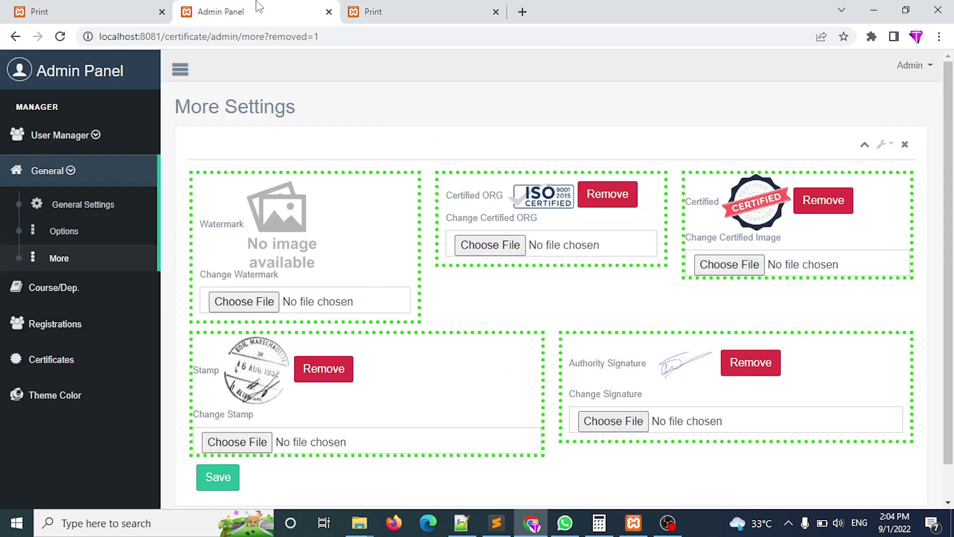
{"action": "left_click", "coordinate": [258, 309]}
{"action": "double_click", "coordinate": [244, 139]}
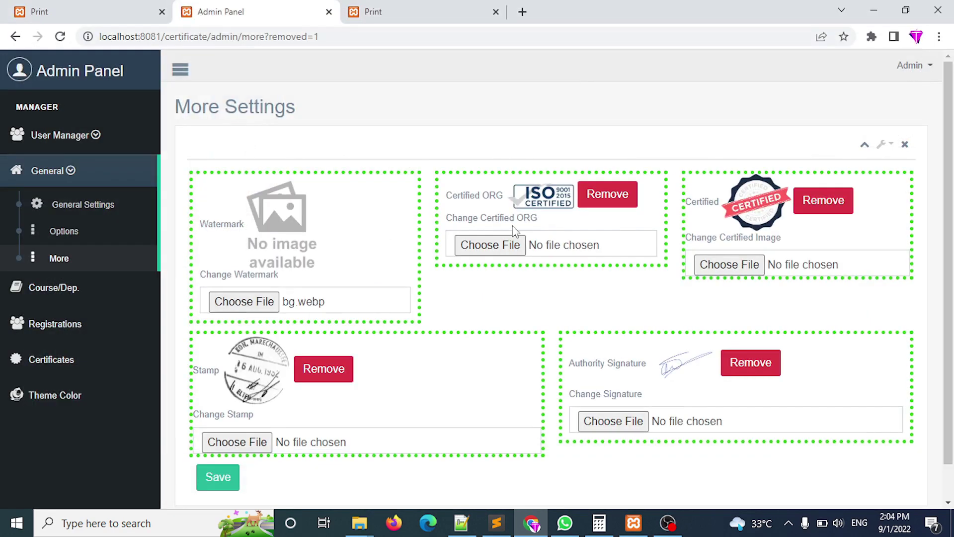
{"action": "scroll", "coordinate": [417, 392], "scroll_direction": "down", "scroll_amount": 1}
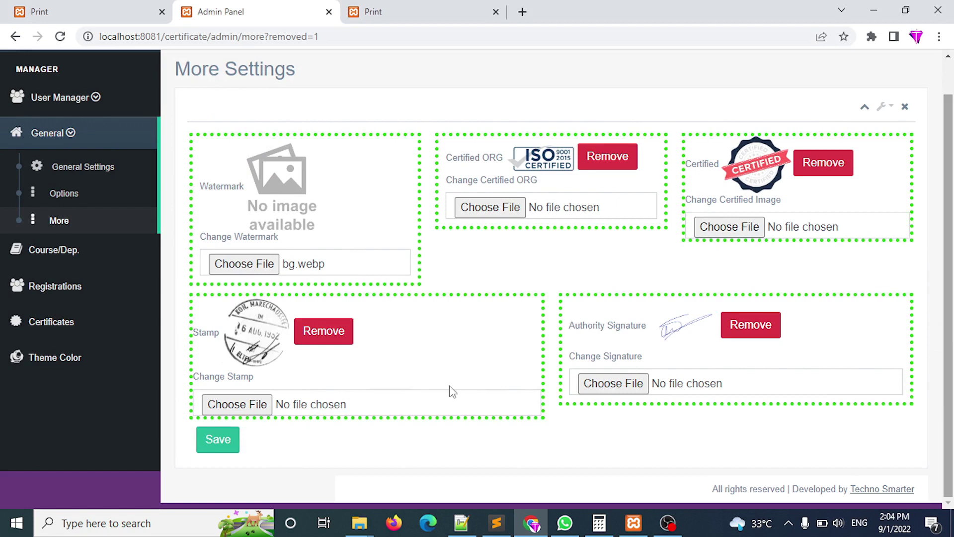
{"action": "left_click", "coordinate": [211, 449]}
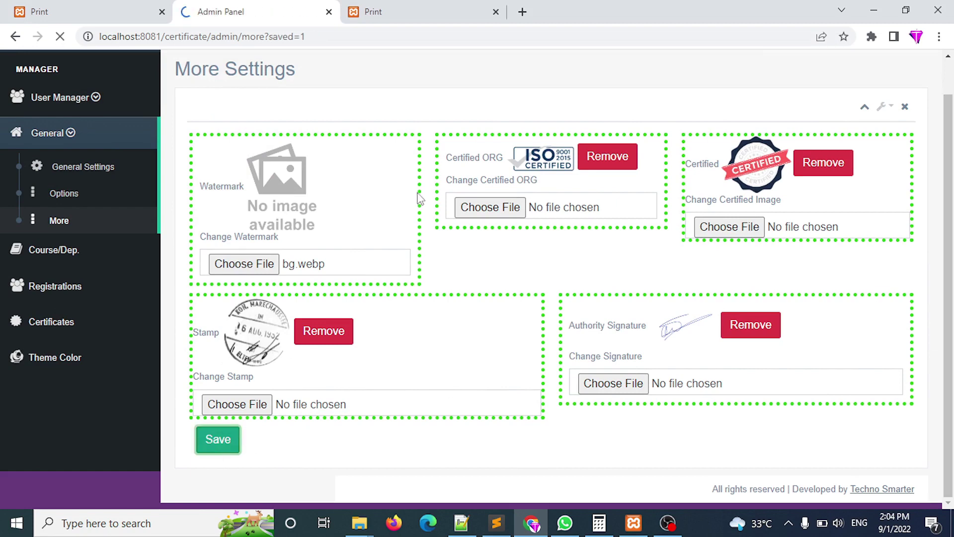
Reload the certificate print view to check the new wavy bg.webp watermark.
{"action": "left_click", "coordinate": [411, 8]}
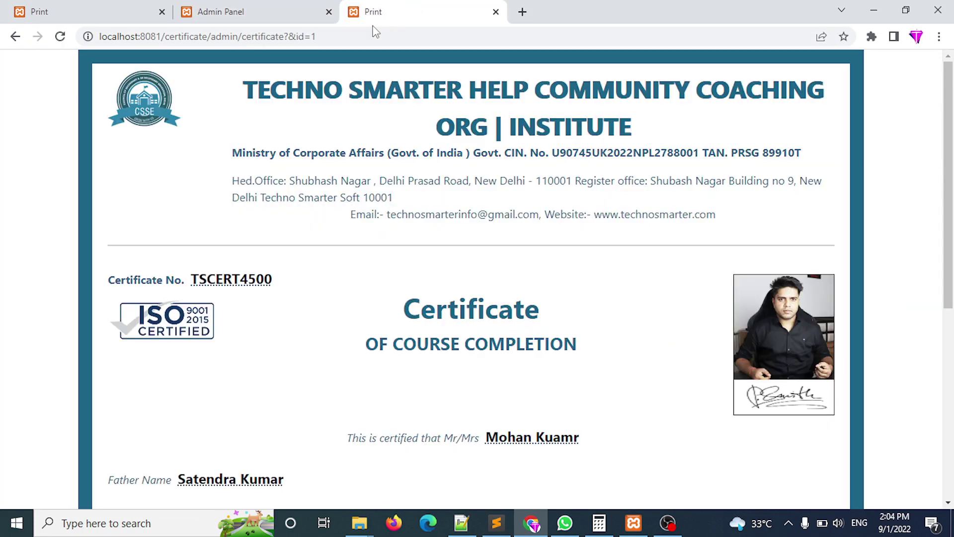
{"action": "key", "text": "F5"}
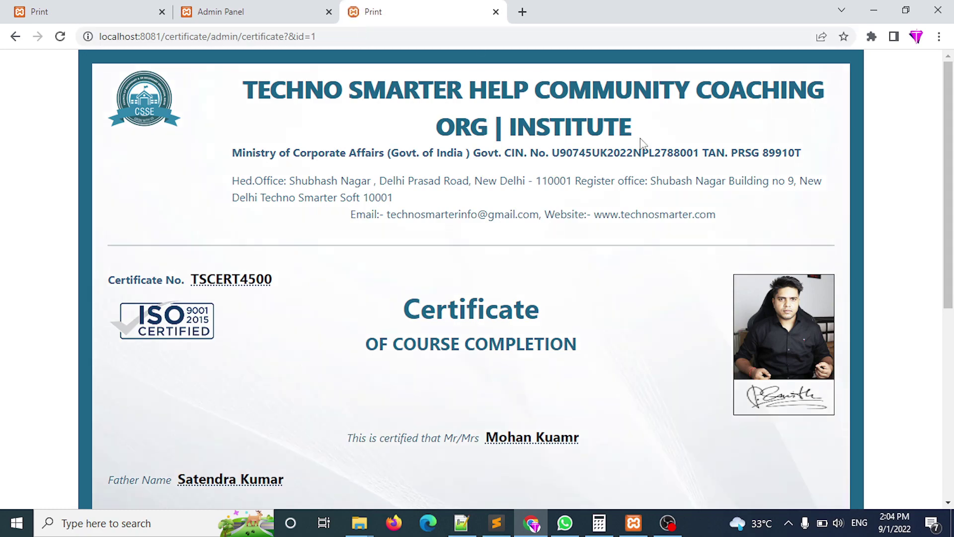
{"action": "left_click_drag", "start_coordinate": [950, 197], "coordinate": [952, 388]}
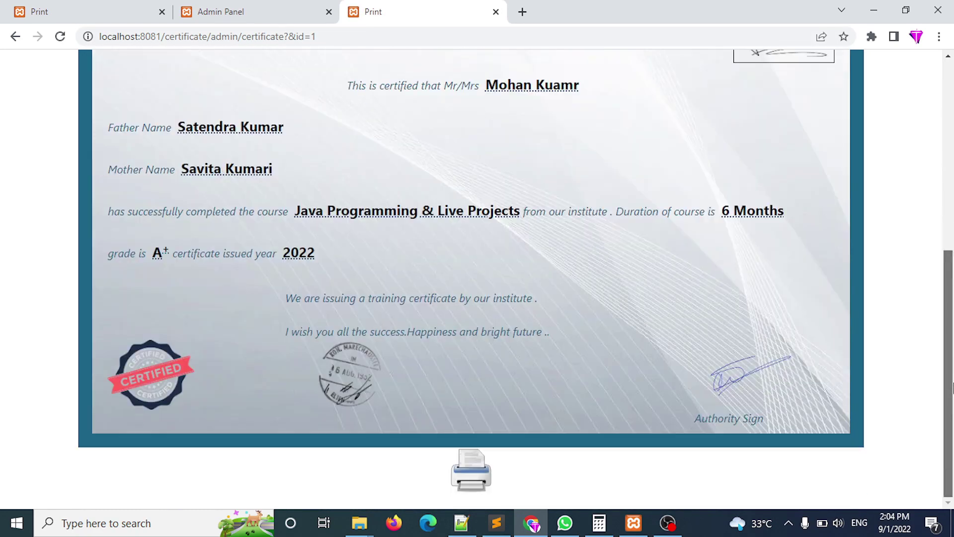
{"action": "scroll", "coordinate": [612, 129], "scroll_direction": "up", "scroll_amount": 6}
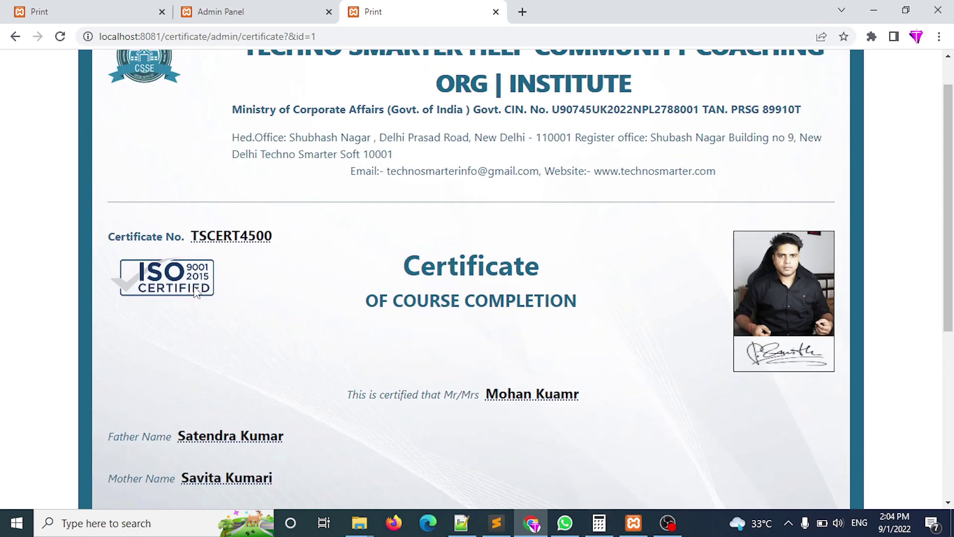
{"action": "left_click", "coordinate": [243, 11]}
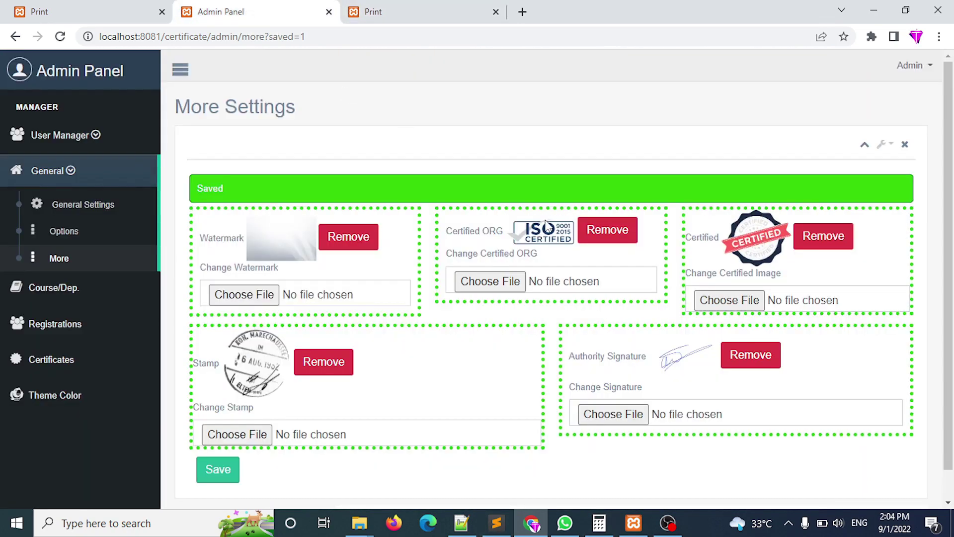
{"action": "left_click", "coordinate": [404, 9]}
{"action": "left_click_drag", "start_coordinate": [950, 198], "coordinate": [952, 365]}
{"action": "mouse_move", "coordinate": [160, 404]}
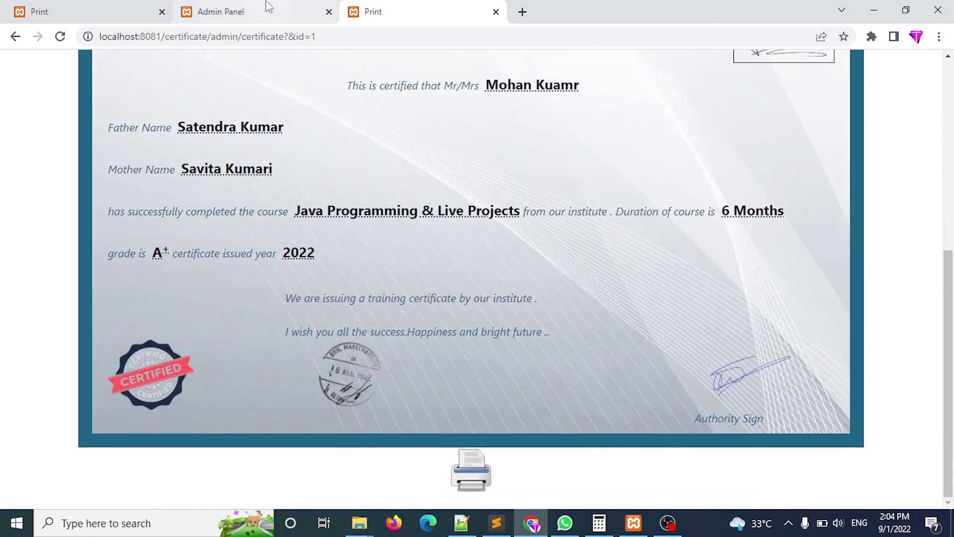
Compare the certificate against More Settings, then go to Courses/Departments.
{"action": "left_click", "coordinate": [265, 7]}
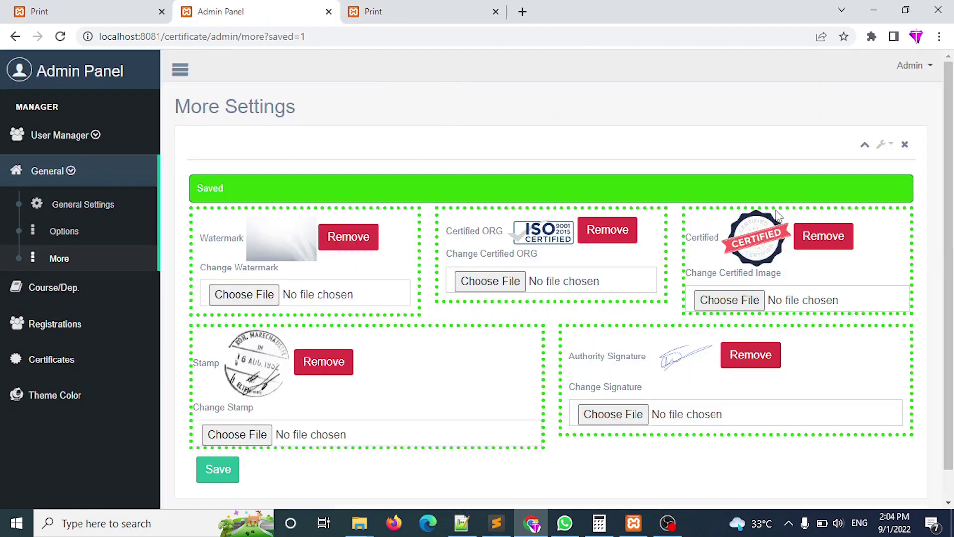
{"action": "left_click", "coordinate": [438, 7]}
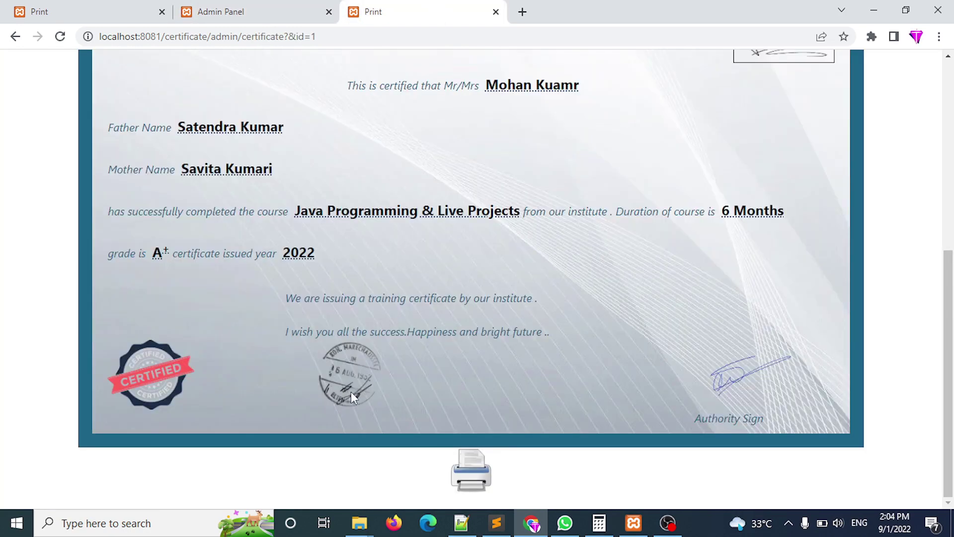
{"action": "left_click", "coordinate": [266, 7]}
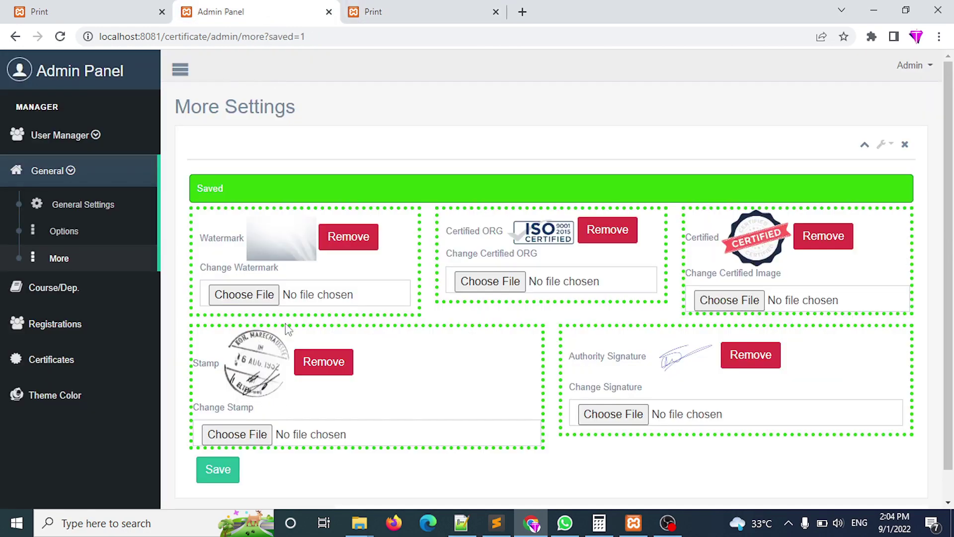
{"action": "left_click", "coordinate": [393, 7]}
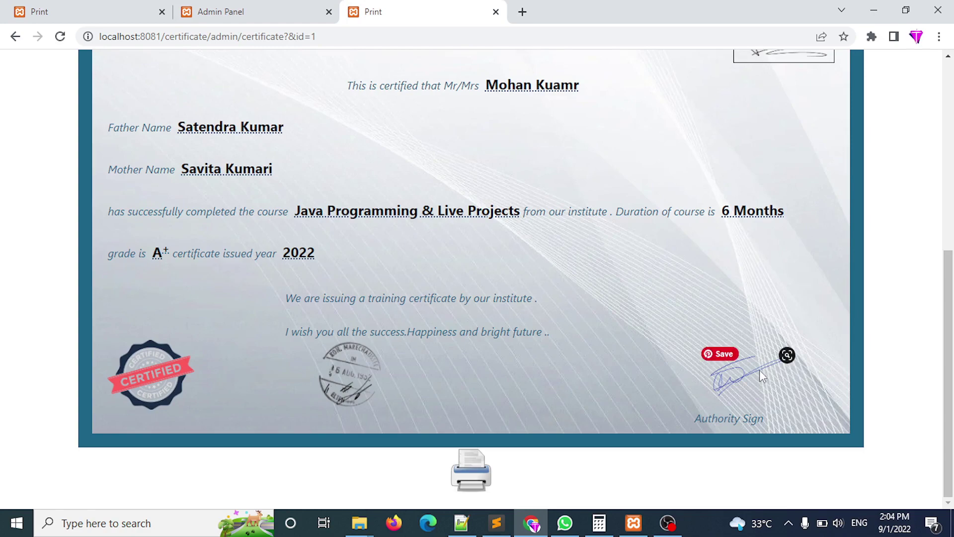
{"action": "left_click", "coordinate": [273, 7]}
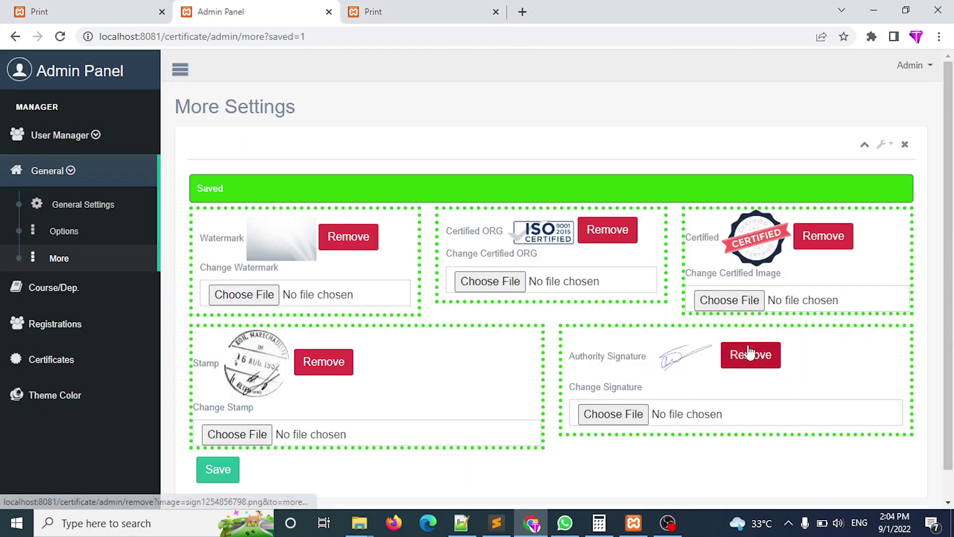
{"action": "scroll", "coordinate": [952, 244], "scroll_direction": "down", "scroll_amount": 1}
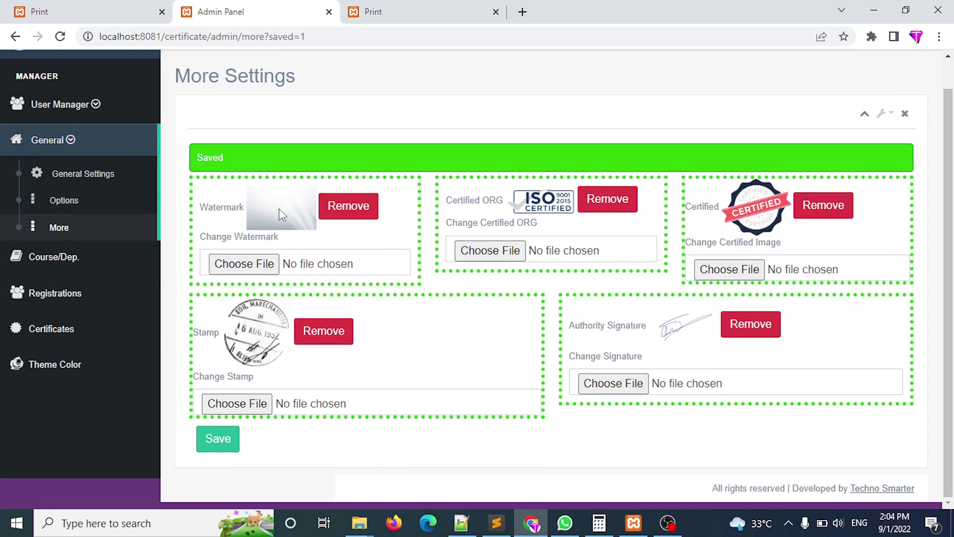
{"action": "left_click", "coordinate": [57, 256]}
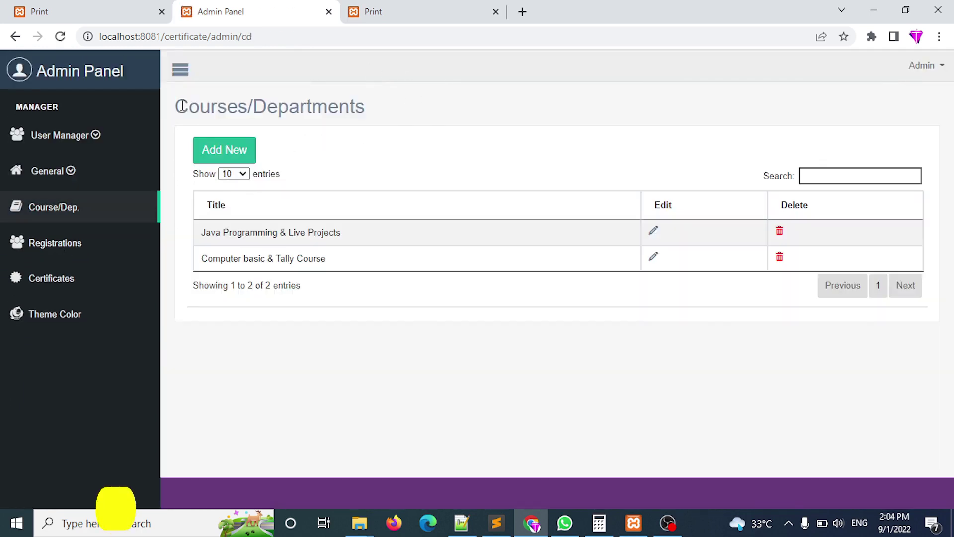
Add the course 'Android App development & Live Project', giving three courses in the list.
{"action": "left_click_drag", "start_coordinate": [183, 106], "coordinate": [464, 111]}
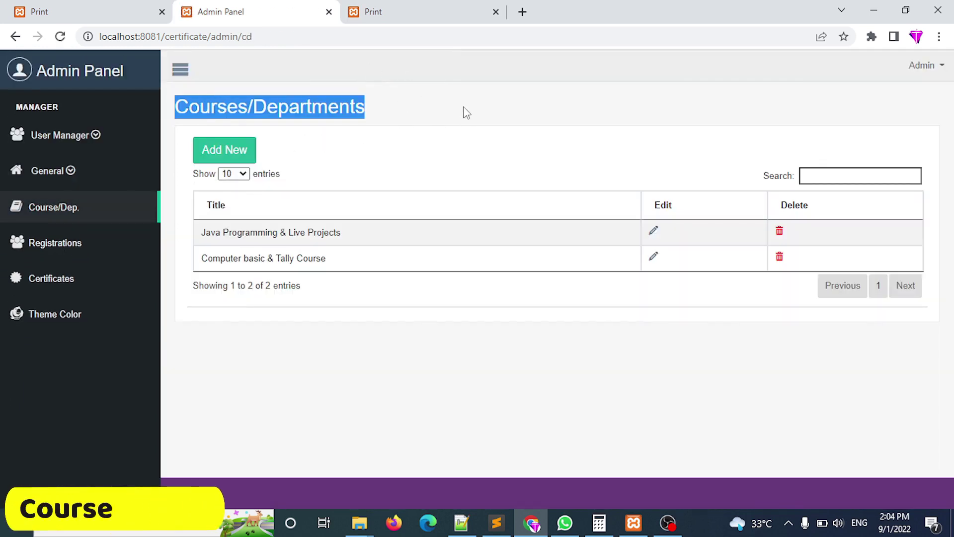
{"action": "left_click", "coordinate": [228, 150]}
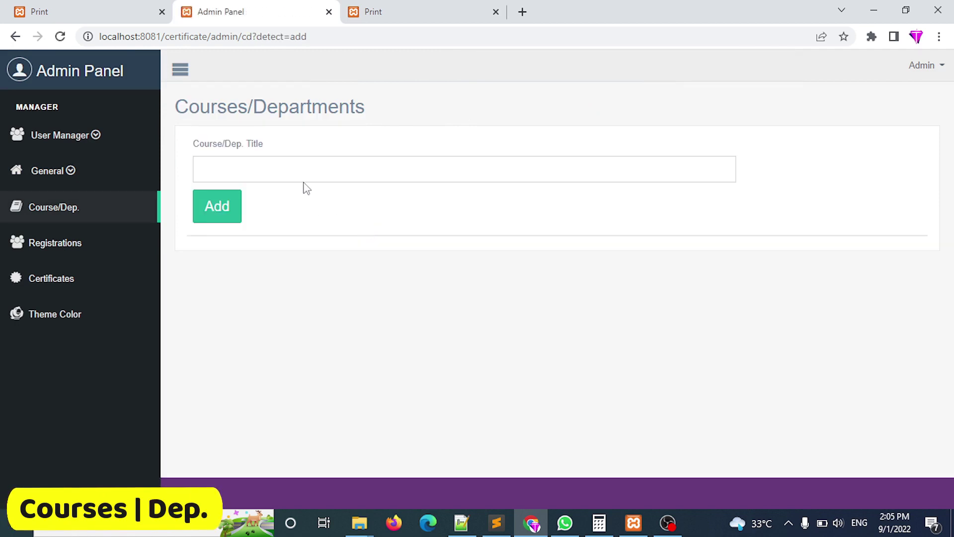
{"action": "left_click", "coordinate": [303, 177]}
{"action": "type", "text": "Android"}
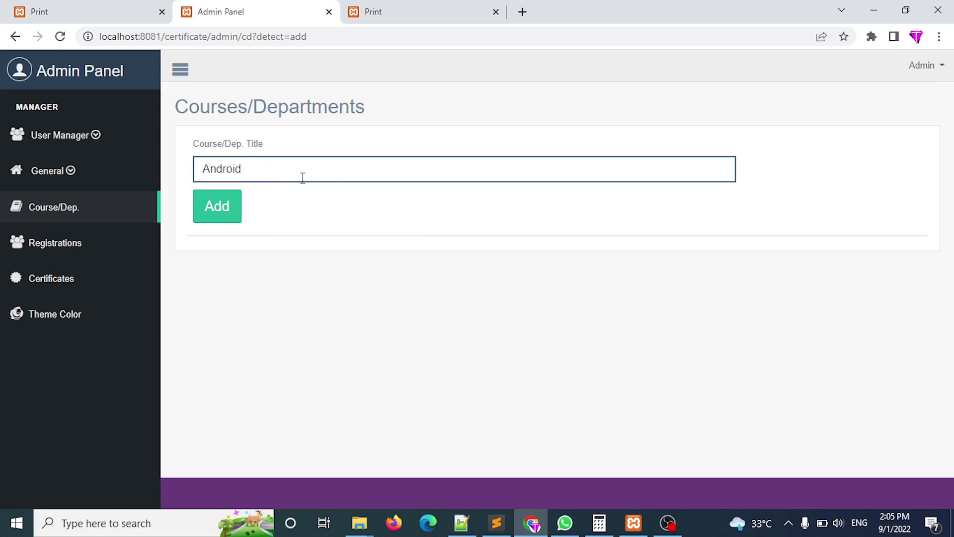
{"action": "type", "text": "evelopment & Live Project"}
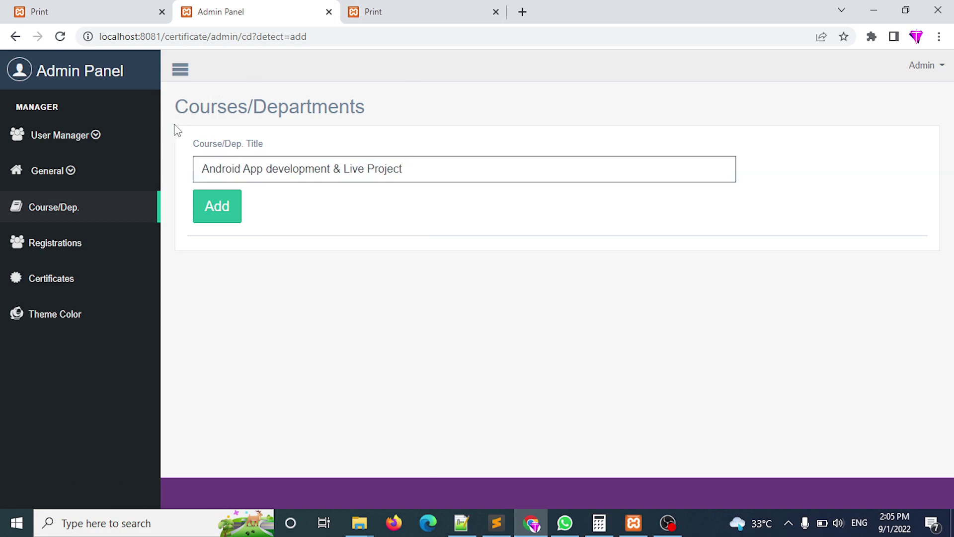
{"action": "left_click_drag", "start_coordinate": [175, 127], "coordinate": [311, 140]}
{"action": "left_click", "coordinate": [216, 206]}
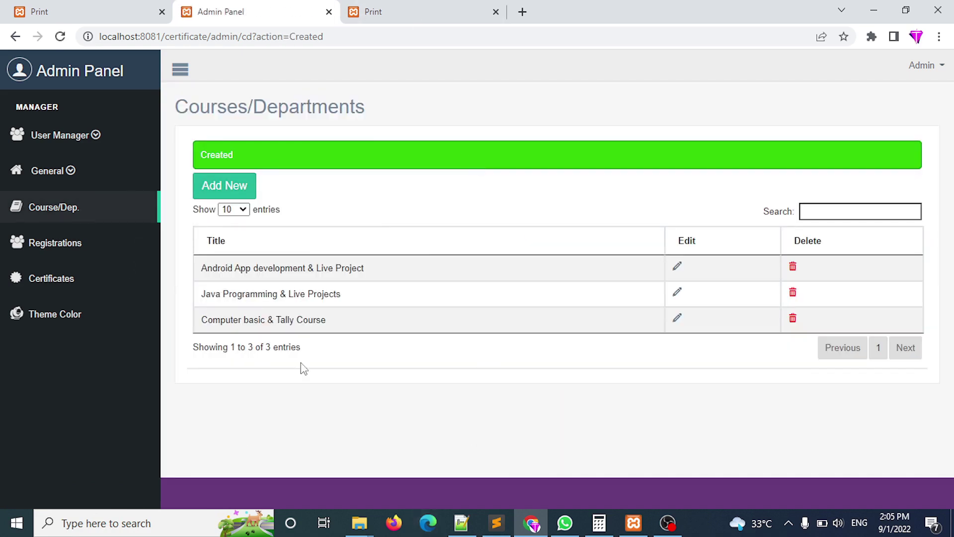
{"action": "left_click_drag", "start_coordinate": [365, 332], "coordinate": [200, 268]}
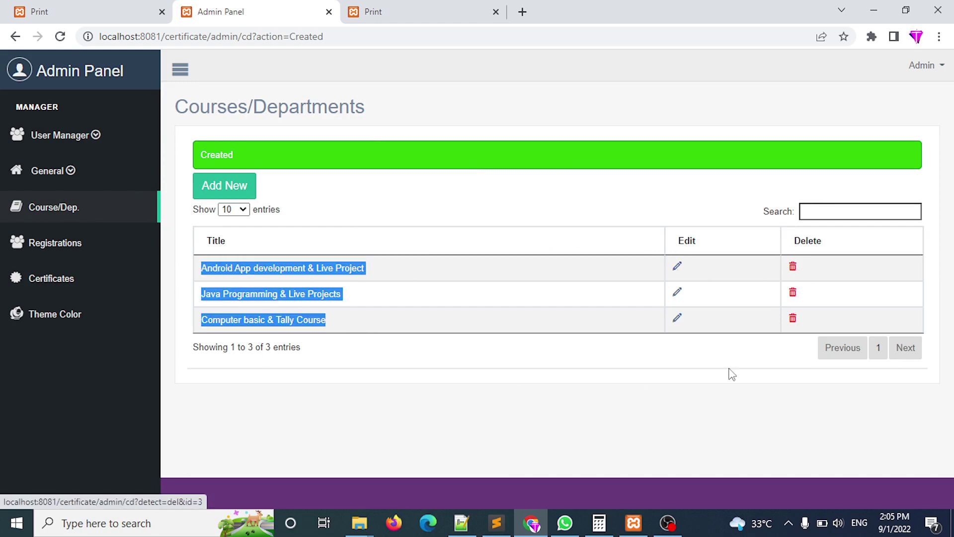
{"action": "left_click", "coordinate": [706, 405]}
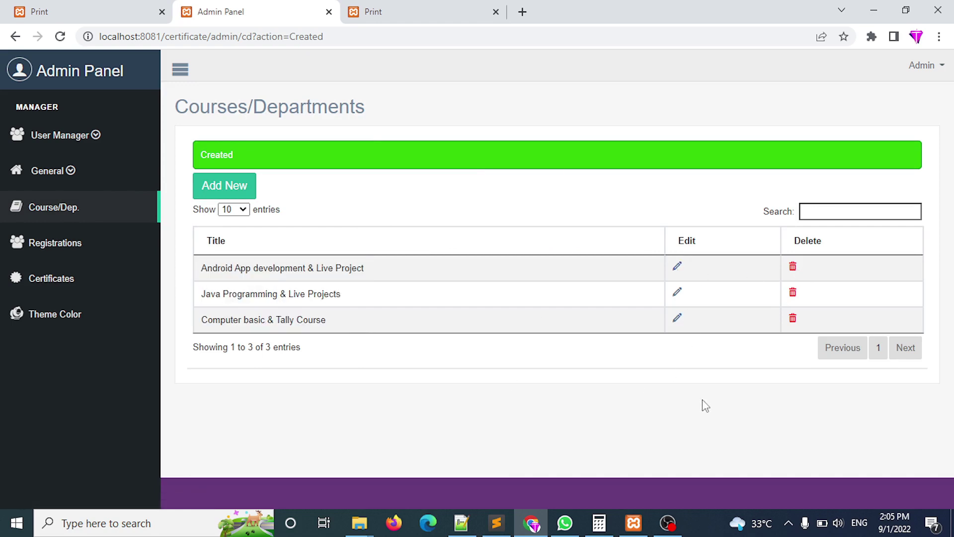
Start a new registration and enter the student's full name, father's name and mother's name.
{"action": "left_click", "coordinate": [71, 242]}
{"action": "left_click_drag", "start_coordinate": [952, 152], "coordinate": [953, 241]}
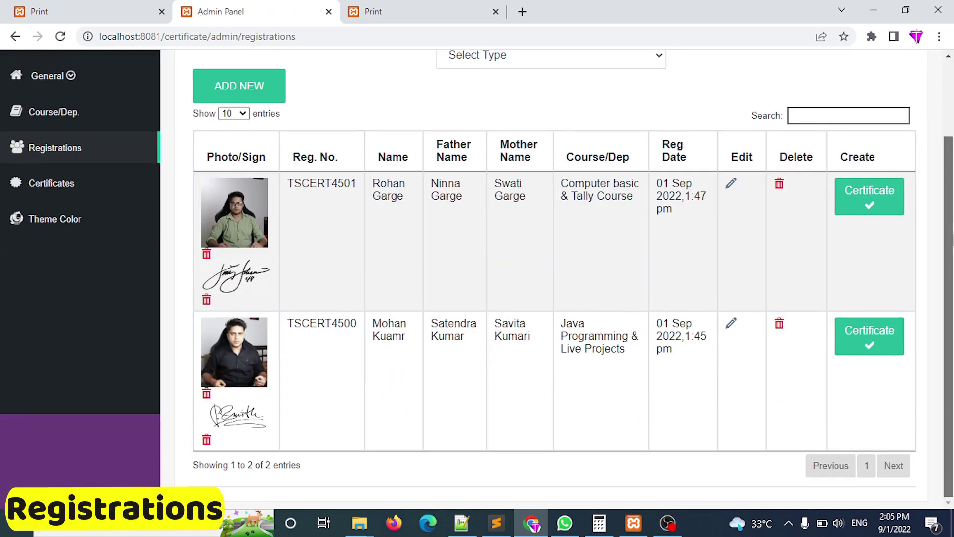
{"action": "scroll", "coordinate": [952, 241], "scroll_direction": "up", "scroll_amount": 2}
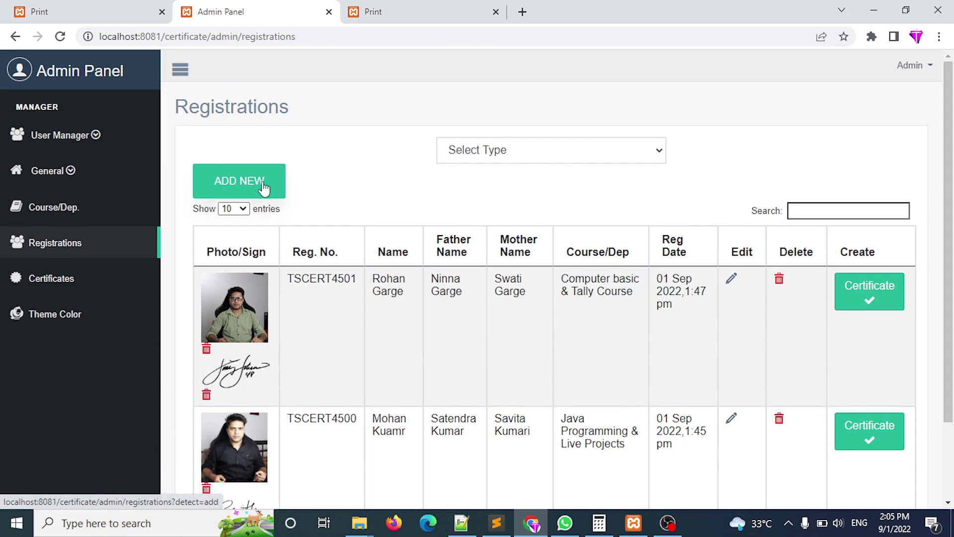
{"action": "left_click", "coordinate": [264, 186]}
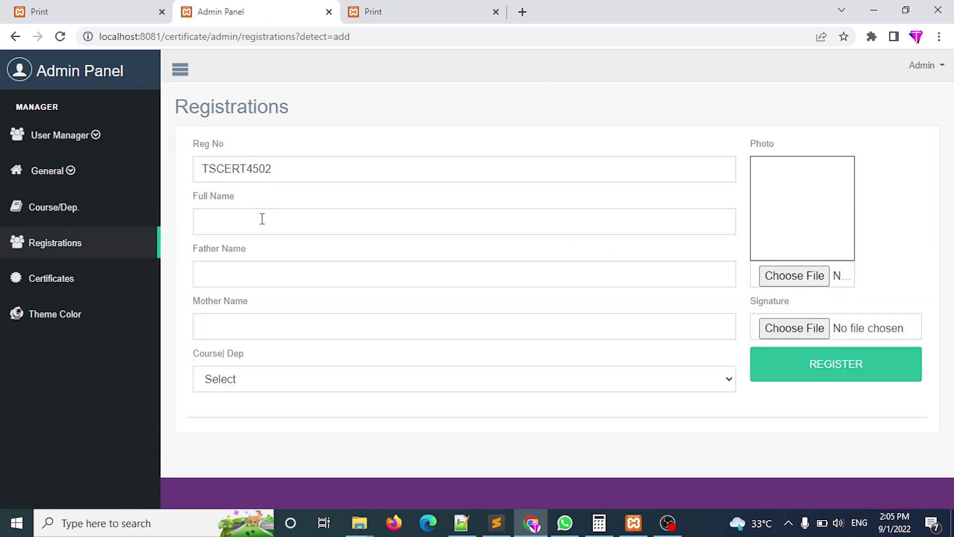
{"action": "left_click", "coordinate": [261, 220]}
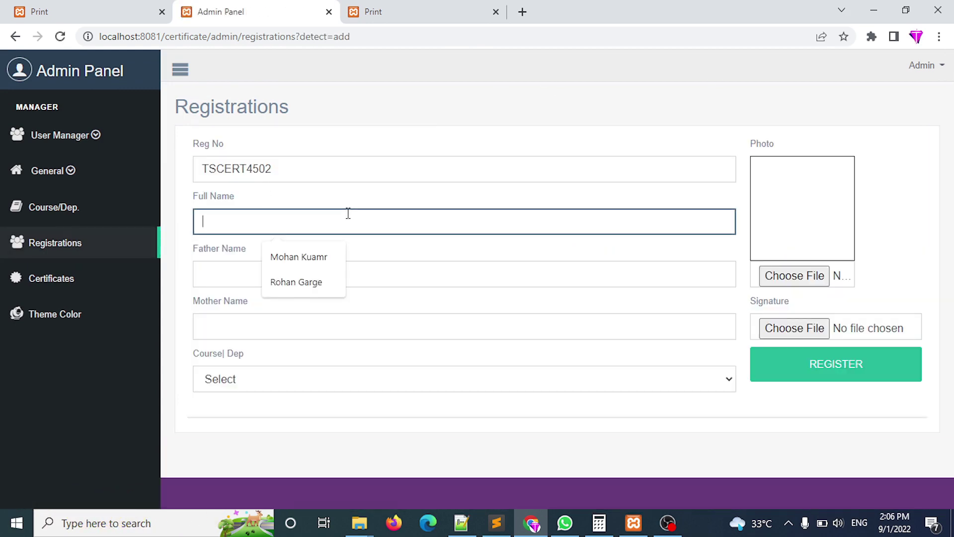
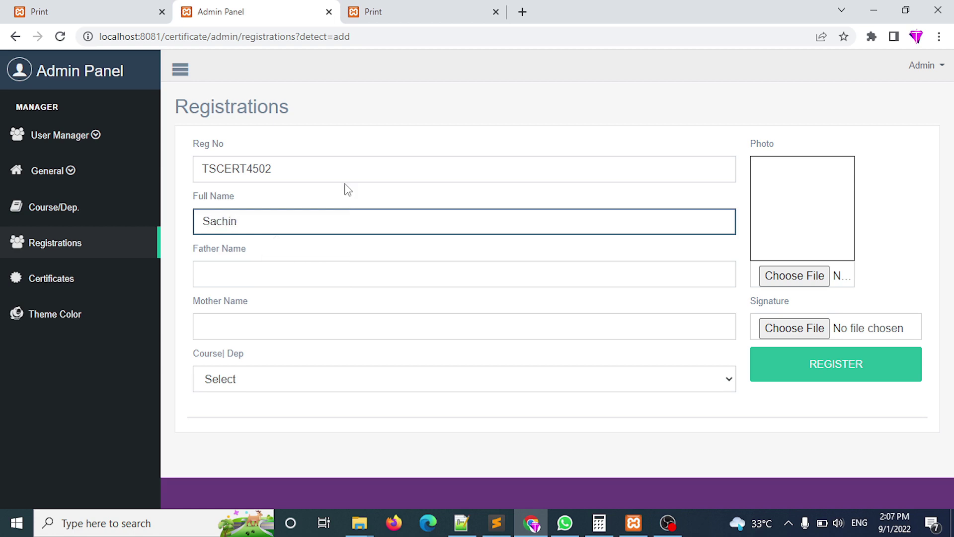
{"action": "key", "text": "Tab"}
{"action": "type", "text": "Sohan V"}
{"action": "key", "text": "Tab"}
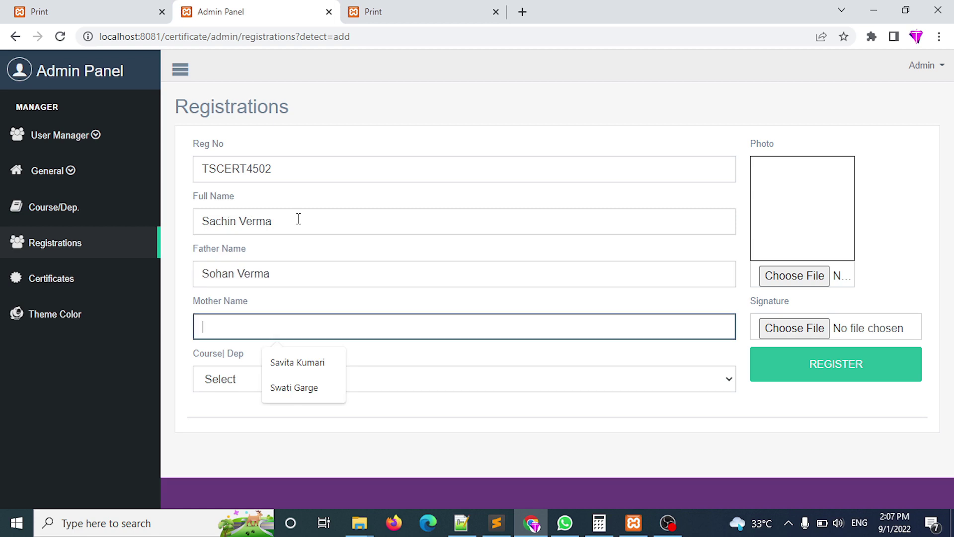
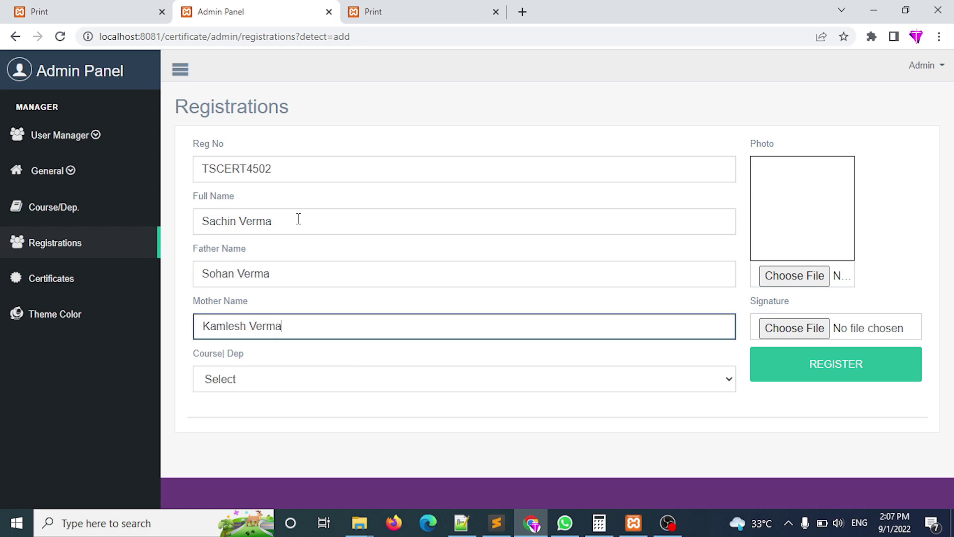
Select the Android App development & Live Project course, attach photo 'user 33' and signature 'pngegg (1)', and register.
{"action": "left_click", "coordinate": [326, 387]}
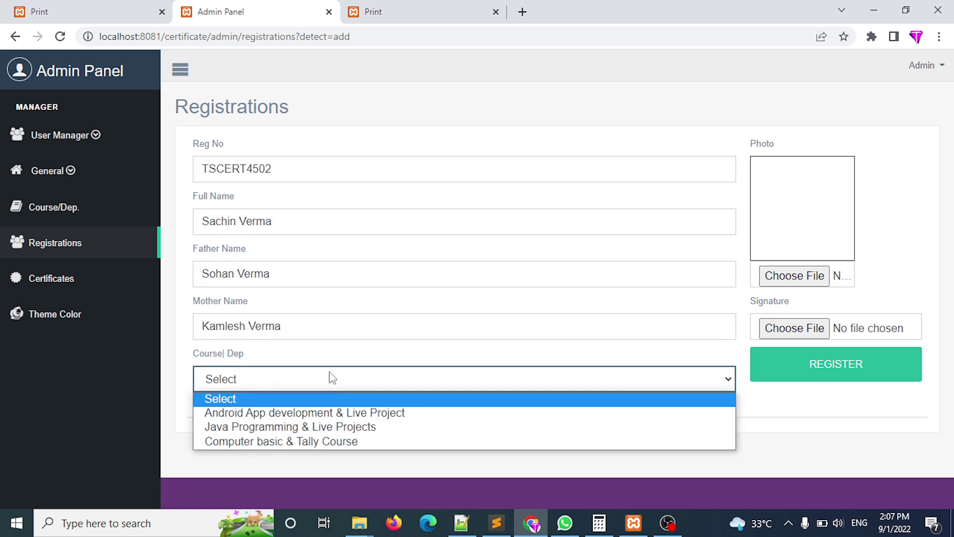
{"action": "left_click", "coordinate": [296, 412]}
{"action": "left_click", "coordinate": [827, 278]}
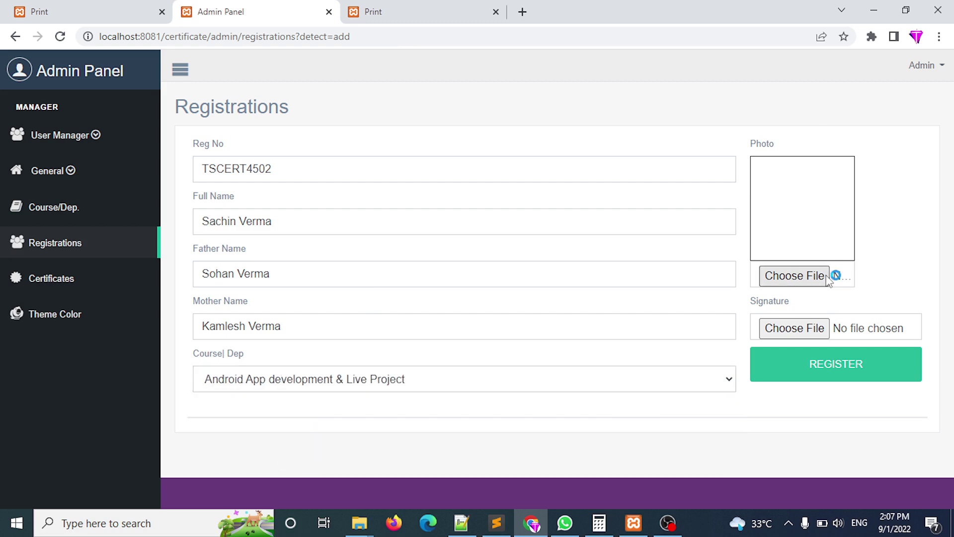
{"action": "left_click", "coordinate": [765, 131]}
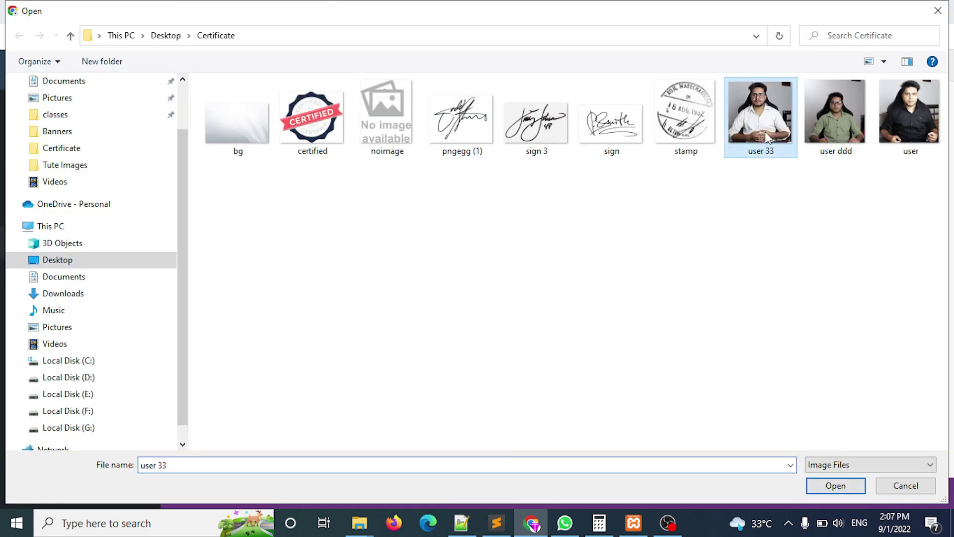
{"action": "double_click", "coordinate": [745, 159]}
{"action": "left_click", "coordinate": [802, 330]}
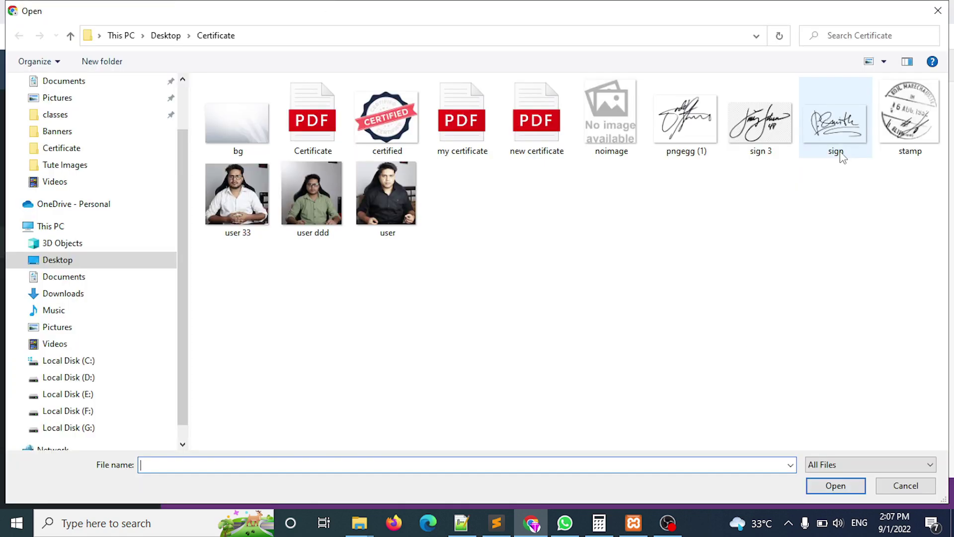
{"action": "double_click", "coordinate": [675, 134]}
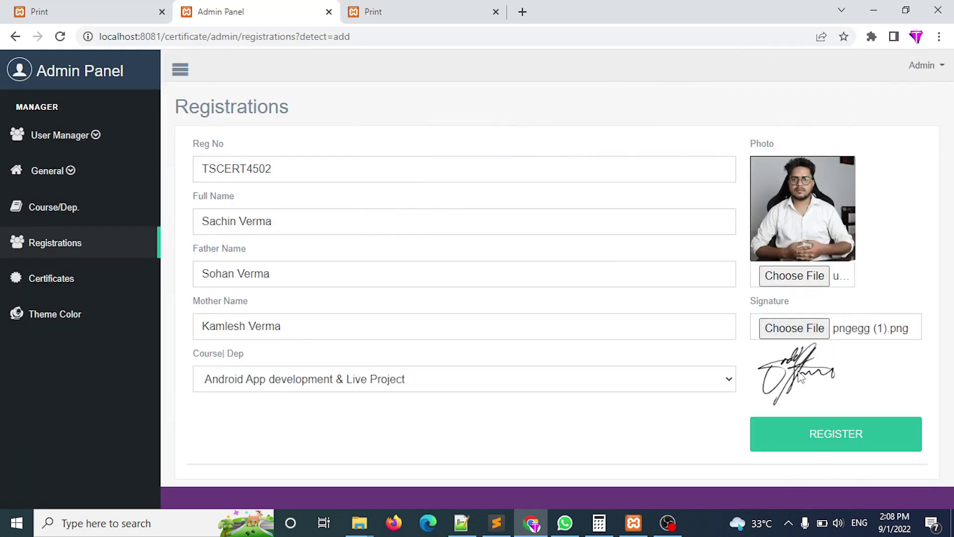
{"action": "left_click", "coordinate": [801, 436]}
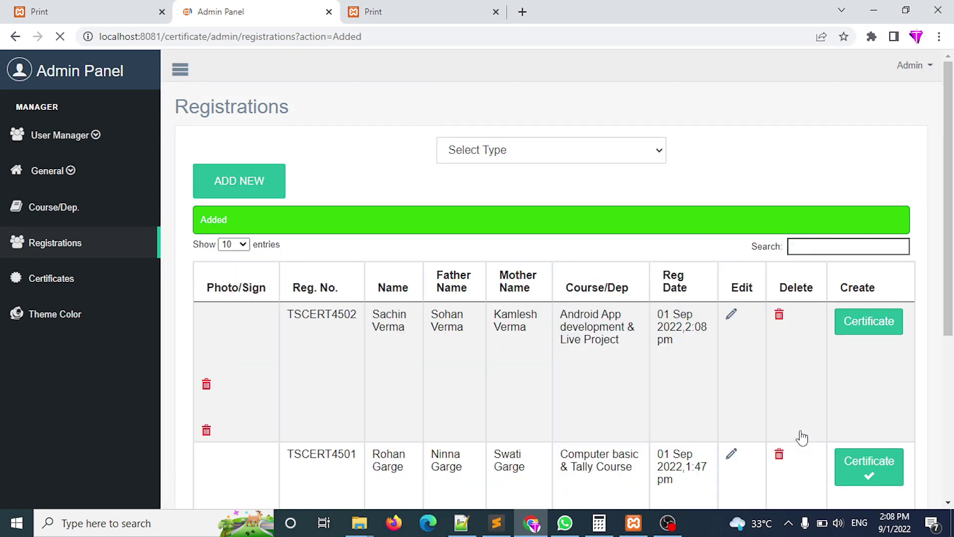
{"action": "scroll", "coordinate": [383, 484], "scroll_direction": "down", "scroll_amount": 4}
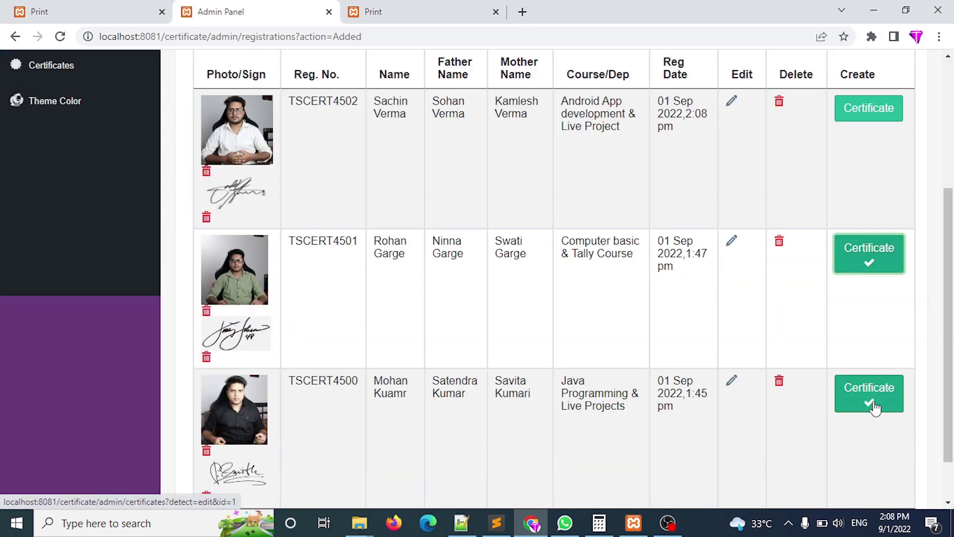
{"action": "left_click", "coordinate": [874, 404]}
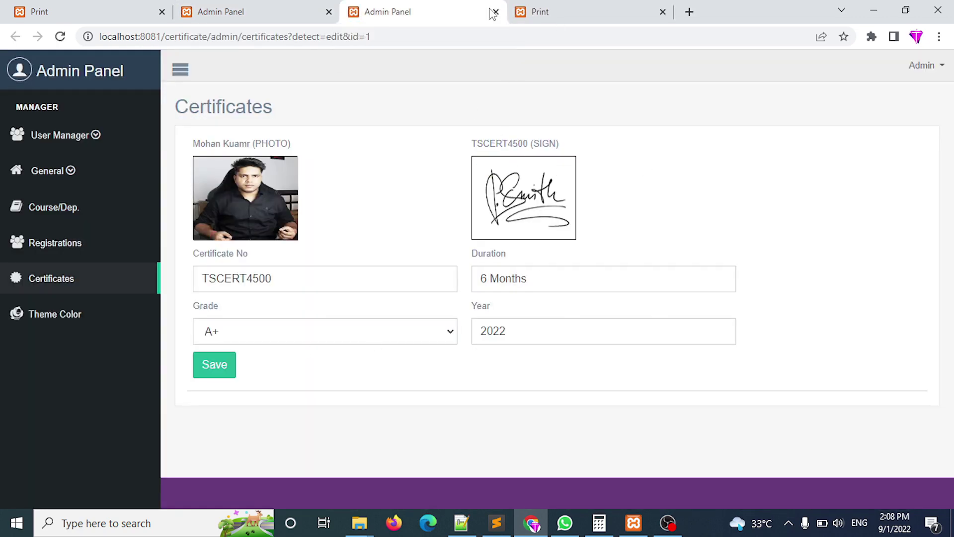
{"action": "left_click", "coordinate": [495, 11]}
{"action": "scroll", "coordinate": [845, 208], "scroll_direction": "up", "scroll_amount": 2}
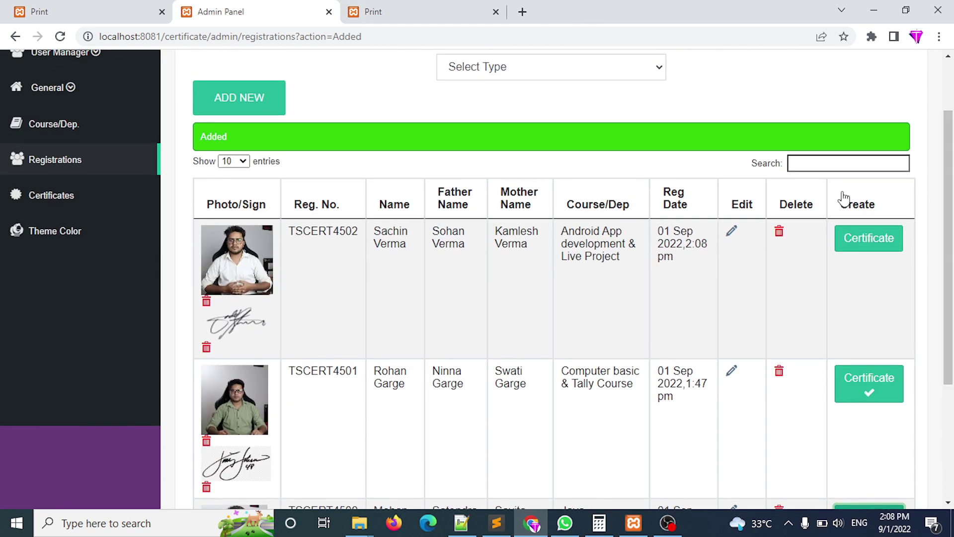
{"action": "left_click", "coordinate": [867, 248]}
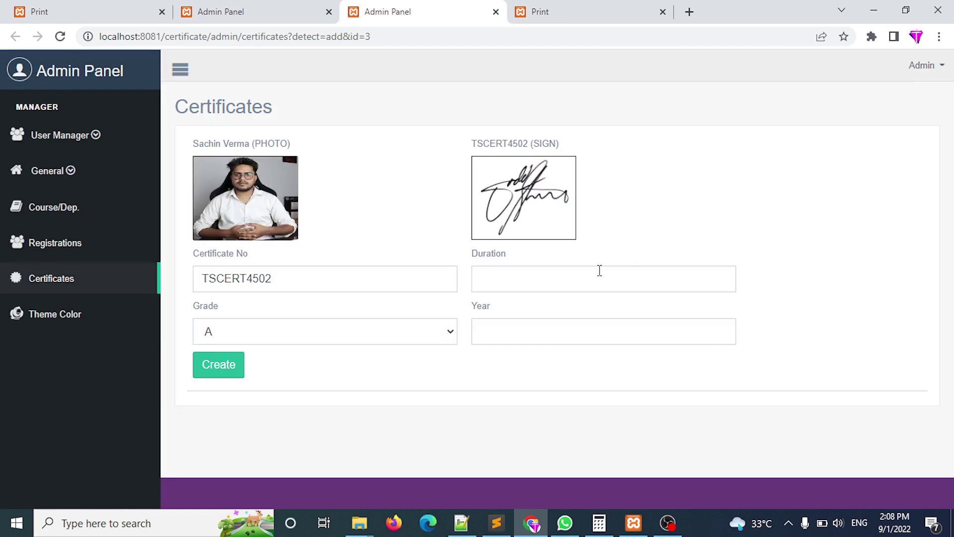
Fill in Duration as 7 Months and check the Grade list, leaving grade A.
{"action": "left_click", "coordinate": [600, 271]}
{"action": "type", "text": "7 Months"}
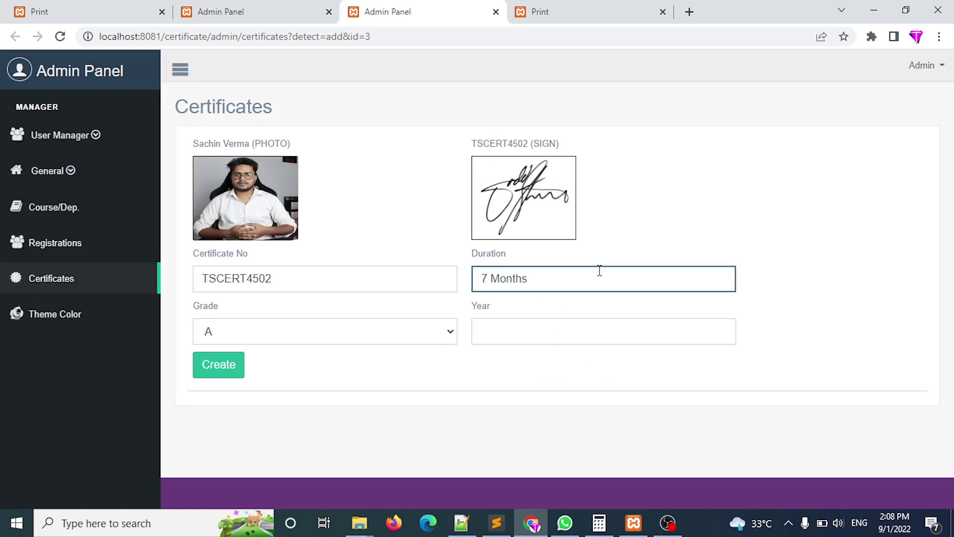
{"action": "key", "text": "Tab"}
{"action": "left_click", "coordinate": [401, 342]}
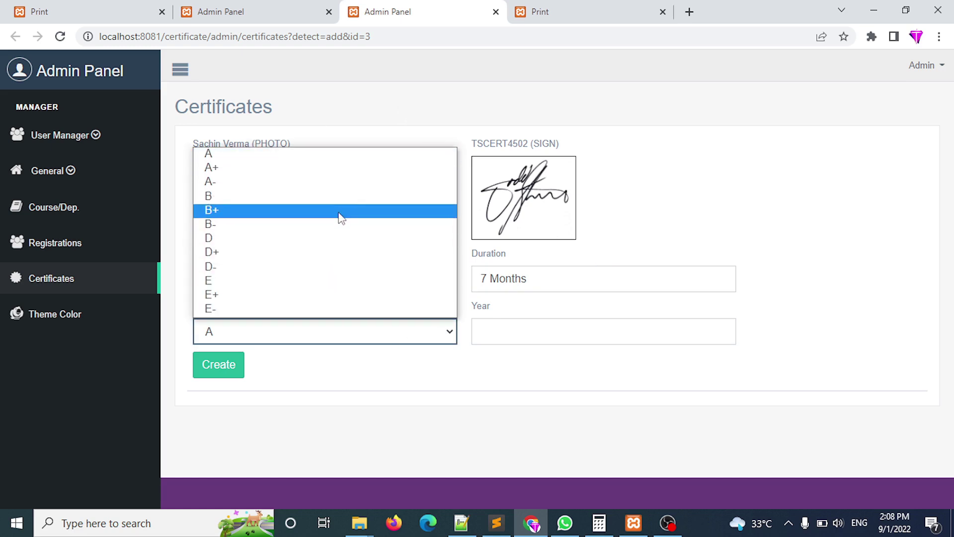
{"action": "left_click", "coordinate": [367, 438]}
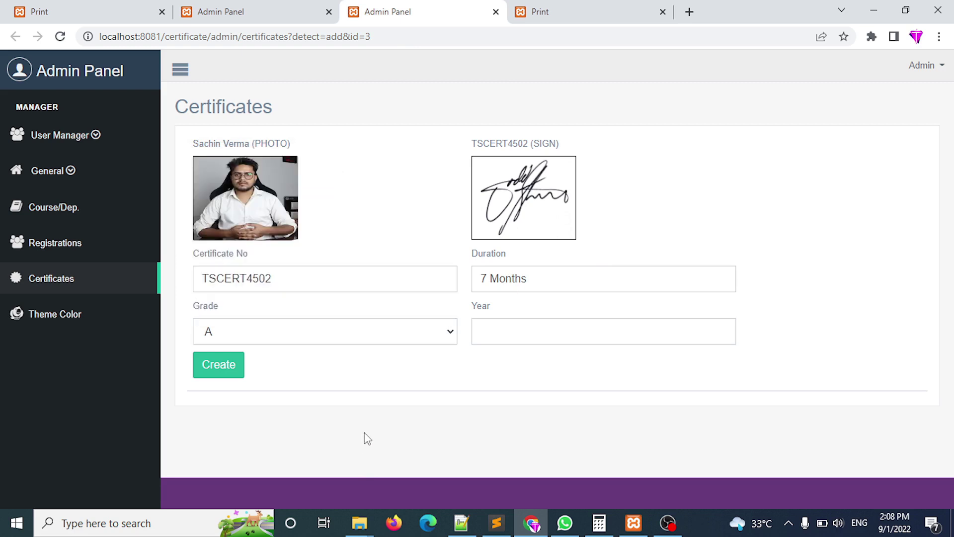
{"action": "left_click", "coordinate": [72, 179]}
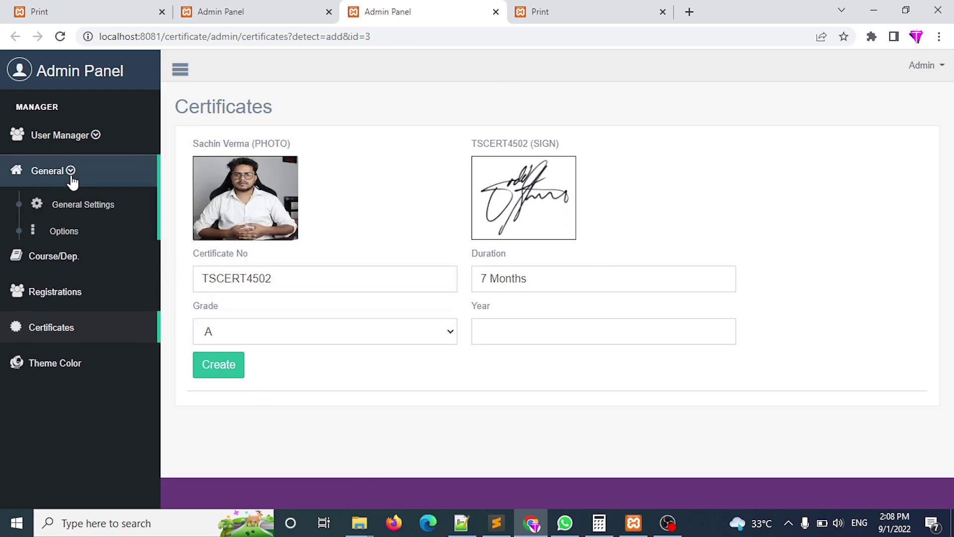
{"action": "left_click", "coordinate": [66, 240], "text": "ctrl"}
{"action": "left_click", "coordinate": [526, 10]}
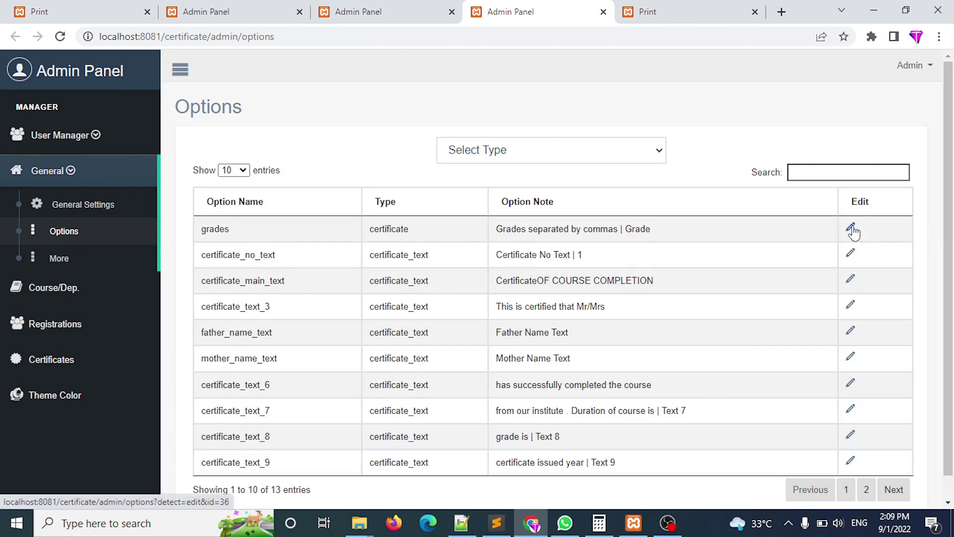
{"action": "left_click", "coordinate": [852, 230]}
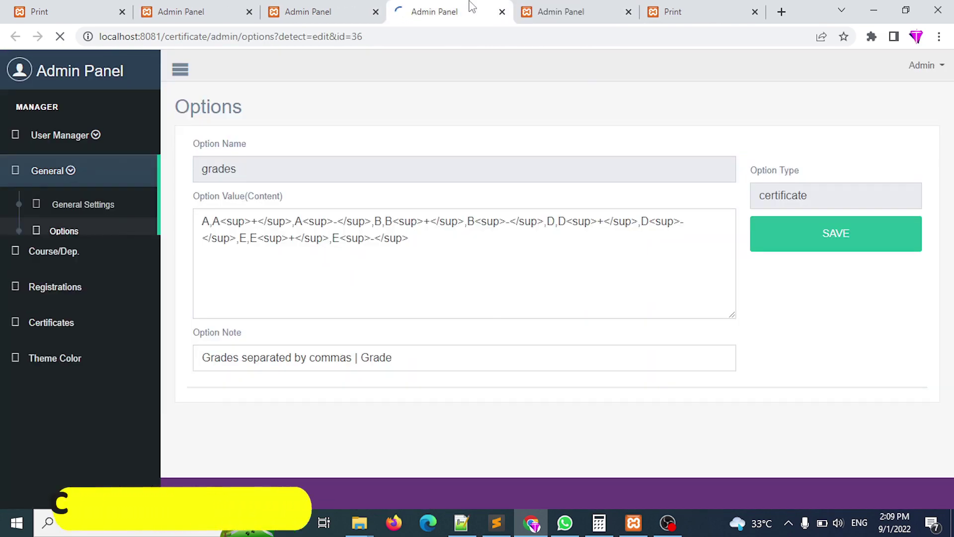
{"action": "left_click_drag", "start_coordinate": [201, 221], "coordinate": [530, 258]}
{"action": "left_click_drag", "start_coordinate": [213, 222], "coordinate": [293, 221]}
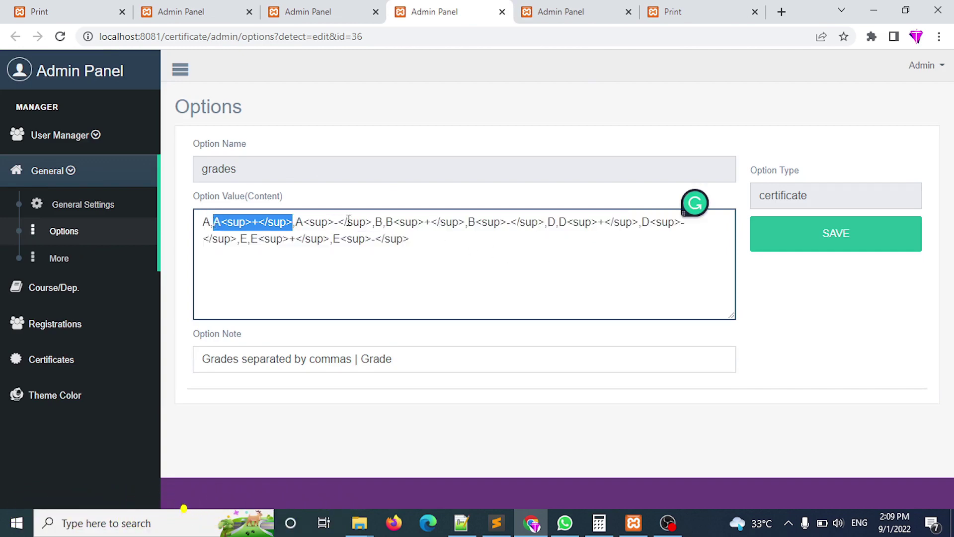
{"action": "left_click_drag", "start_coordinate": [371, 222], "coordinate": [299, 222]}
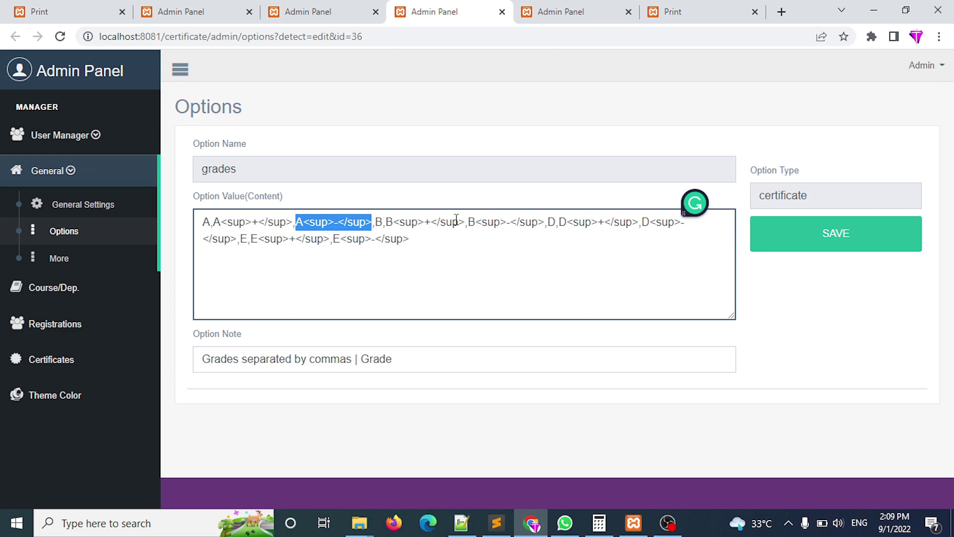
{"action": "left_click", "coordinate": [545, 222]}
{"action": "key", "text": "ctrl+a"}
{"action": "key", "text": "BackSpace"}
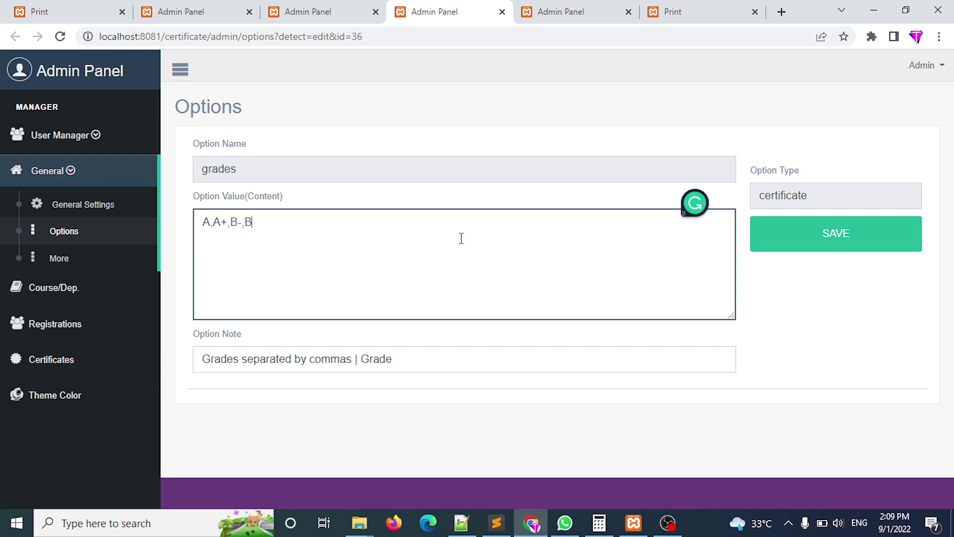
{"action": "key", "text": "ctrl+z"}
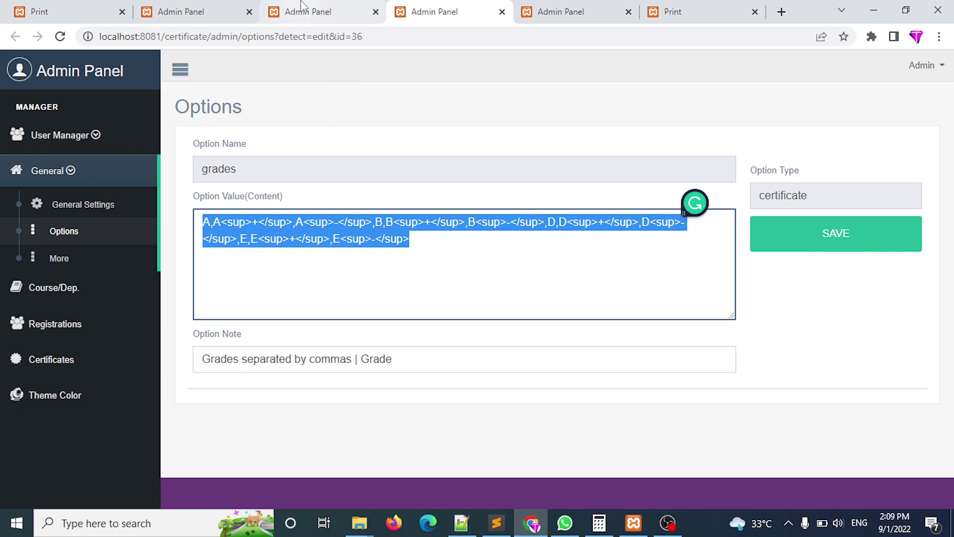
{"action": "left_click", "coordinate": [318, 12]}
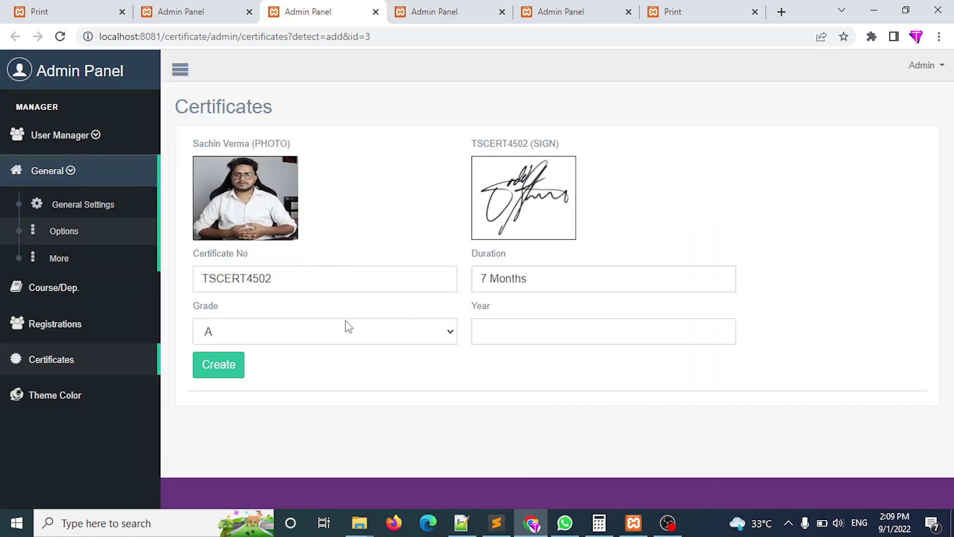
Set grade B and year 2022, then create certificate TSCERT4502 and check the Created banner.
{"action": "left_click", "coordinate": [348, 328]}
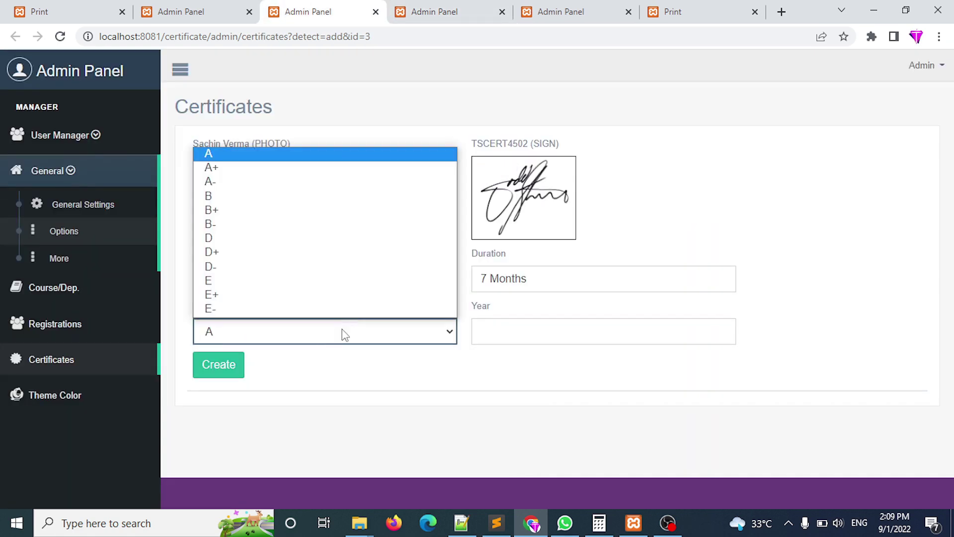
{"action": "left_click", "coordinate": [300, 195]}
{"action": "left_click", "coordinate": [522, 332]}
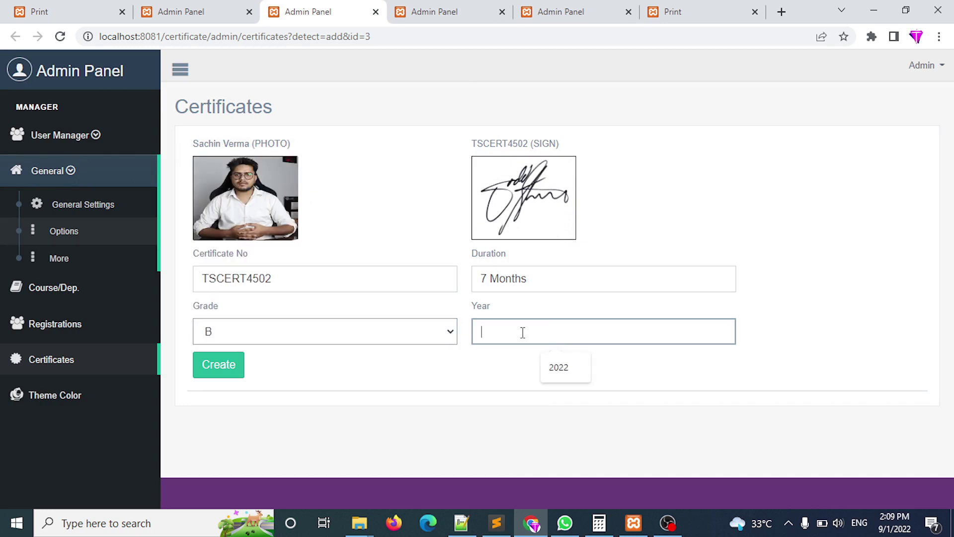
{"action": "left_click", "coordinate": [559, 367]}
{"action": "left_click", "coordinate": [215, 364]}
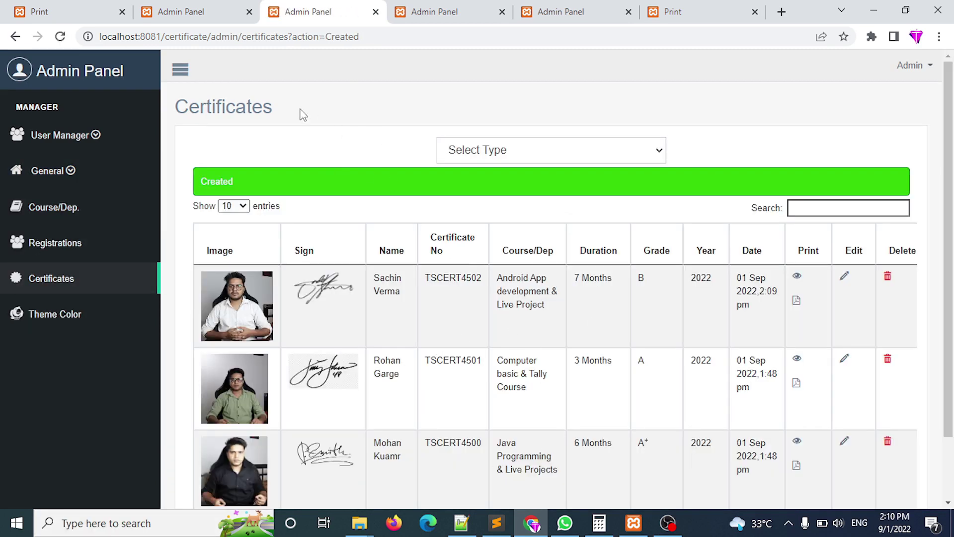
{"action": "left_click_drag", "start_coordinate": [303, 115], "coordinate": [30, 130]}
{"action": "scroll", "coordinate": [771, 104], "scroll_direction": "down", "scroll_amount": 2}
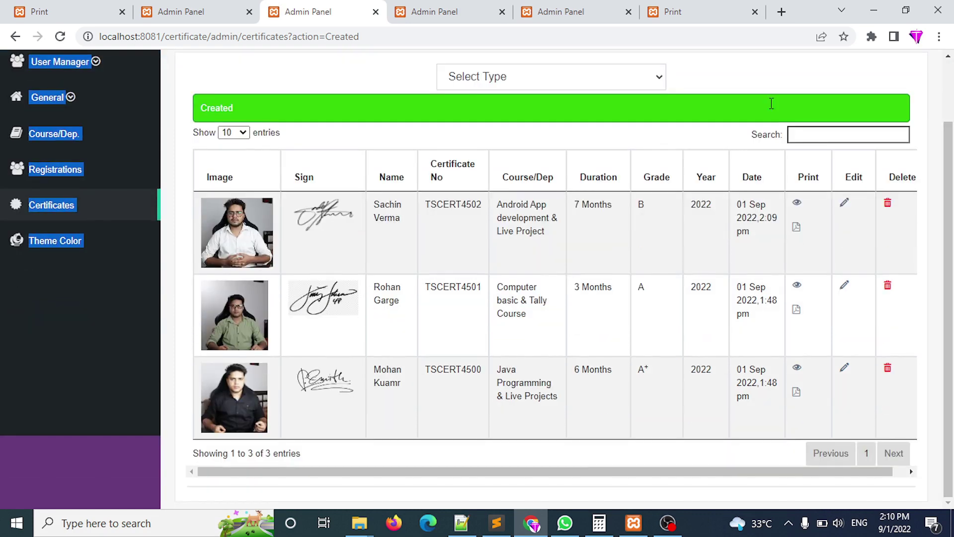
{"action": "left_click", "coordinate": [714, 393]}
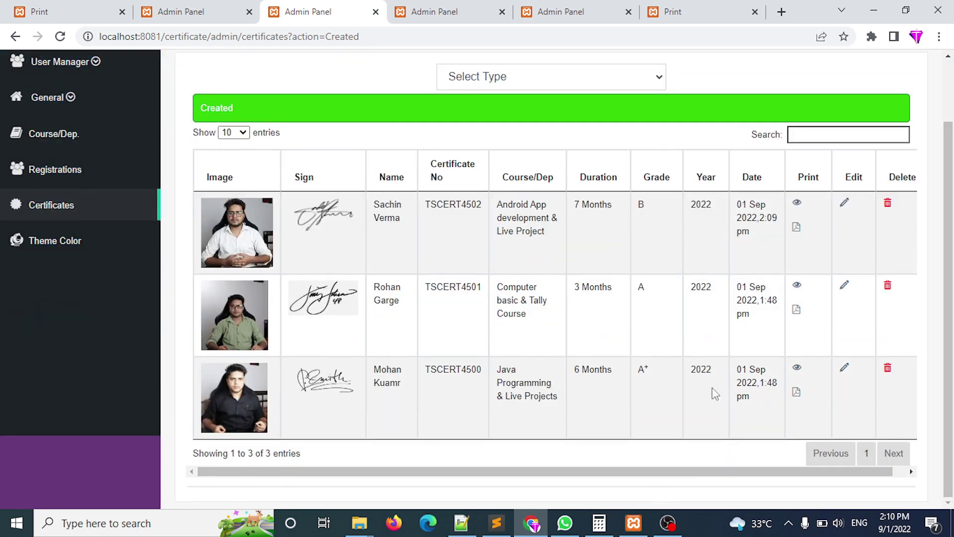
{"action": "left_click", "coordinate": [799, 203]}
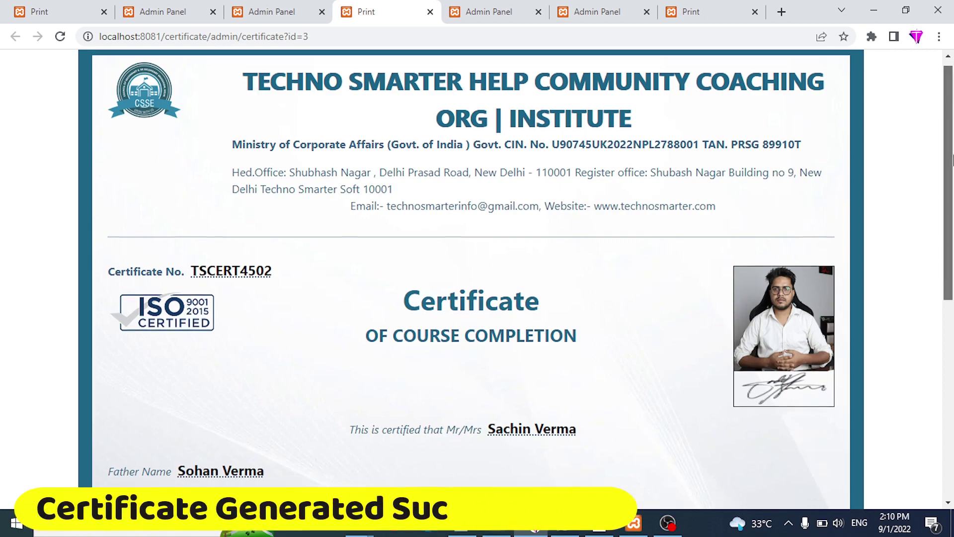
{"action": "left_click_drag", "start_coordinate": [951, 159], "coordinate": [952, 118]}
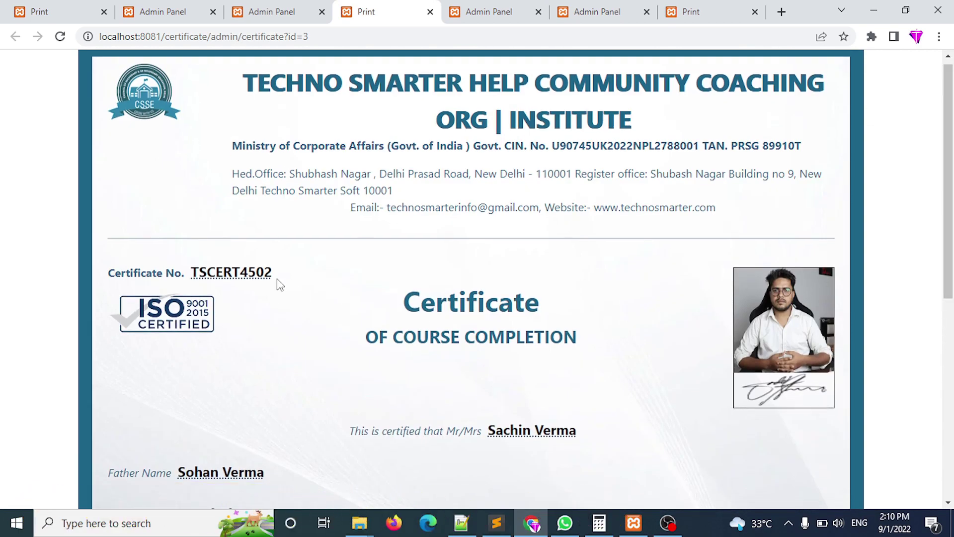
{"action": "left_click_drag", "start_coordinate": [275, 279], "coordinate": [193, 278]}
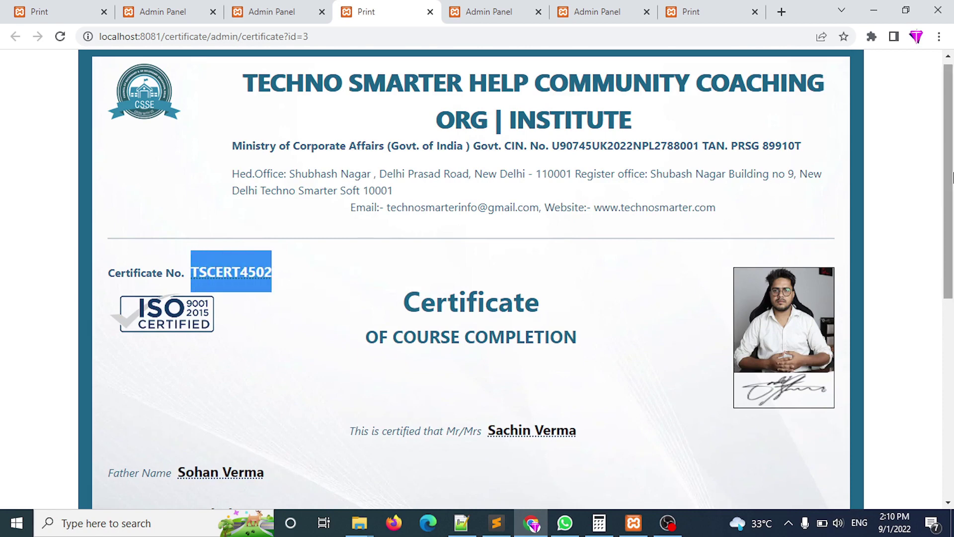
{"action": "scroll", "coordinate": [550, 208], "scroll_direction": "down", "scroll_amount": 4}
{"action": "left_click_drag", "start_coordinate": [488, 222], "coordinate": [578, 224]}
{"action": "left_click_drag", "start_coordinate": [179, 265], "coordinate": [334, 269]}
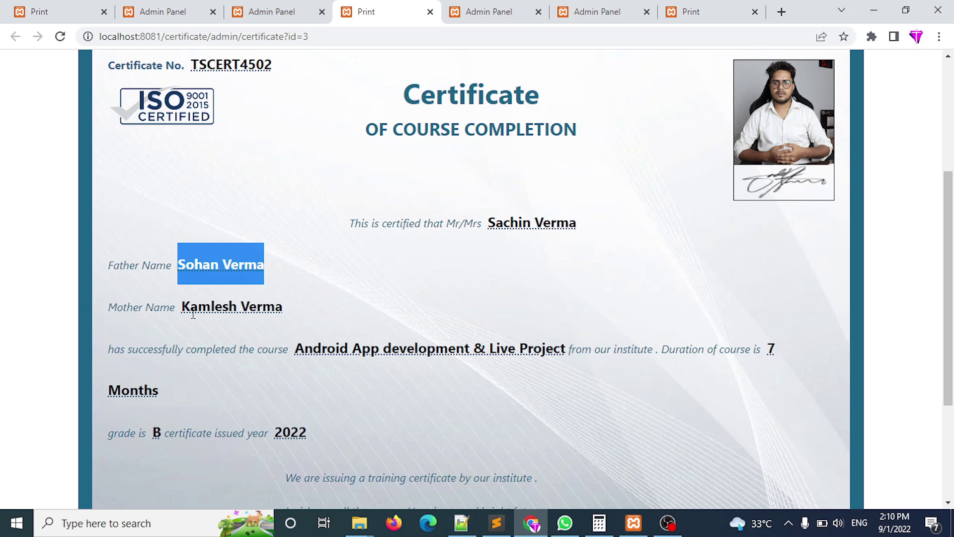
{"action": "left_click_drag", "start_coordinate": [182, 307], "coordinate": [322, 315]}
{"action": "left_click_drag", "start_coordinate": [295, 349], "coordinate": [567, 350]}
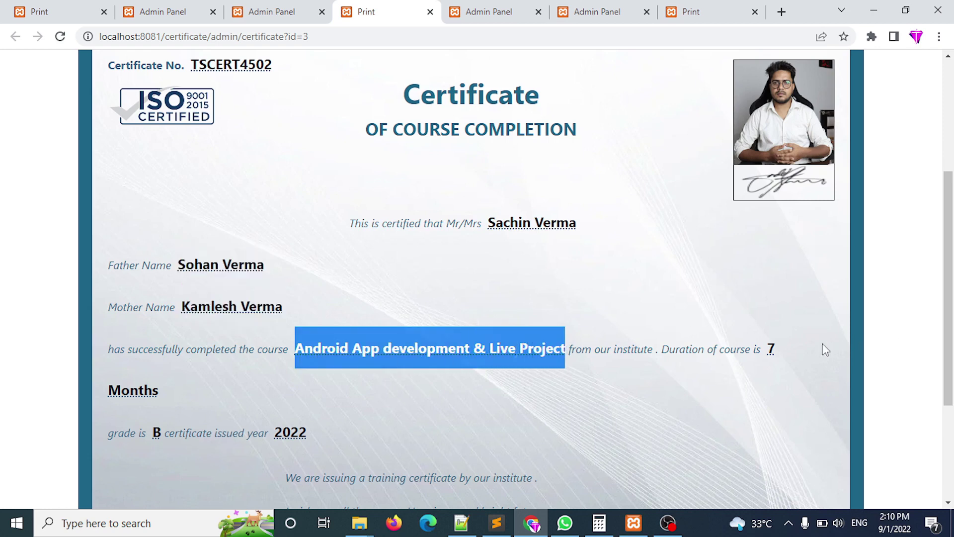
{"action": "left_click_drag", "start_coordinate": [769, 349], "coordinate": [797, 369]}
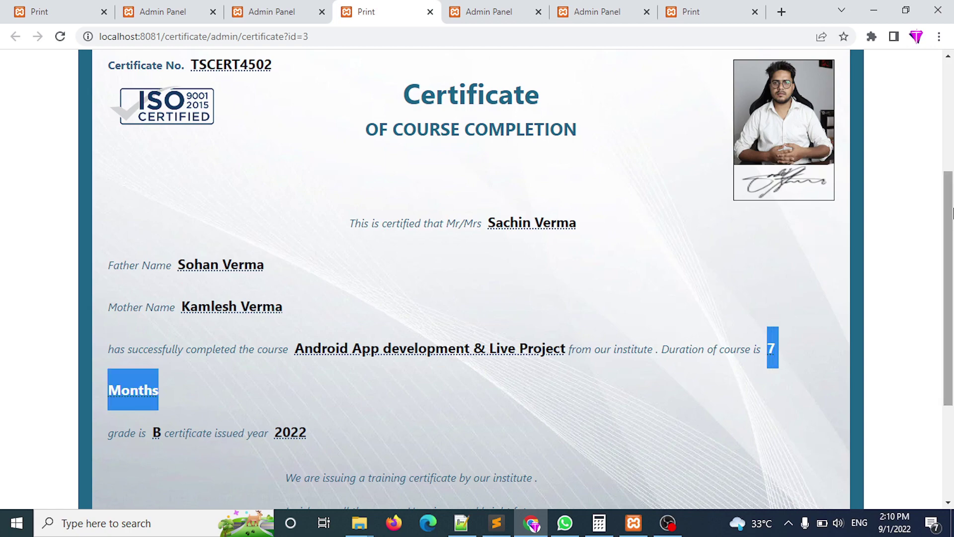
Check the grade B, issue year 2022, closing lines and seal on the certificate.
{"action": "scroll", "coordinate": [952, 314], "scroll_direction": "down", "scroll_amount": 3}
{"action": "left_click_drag", "start_coordinate": [166, 249], "coordinate": [154, 251]}
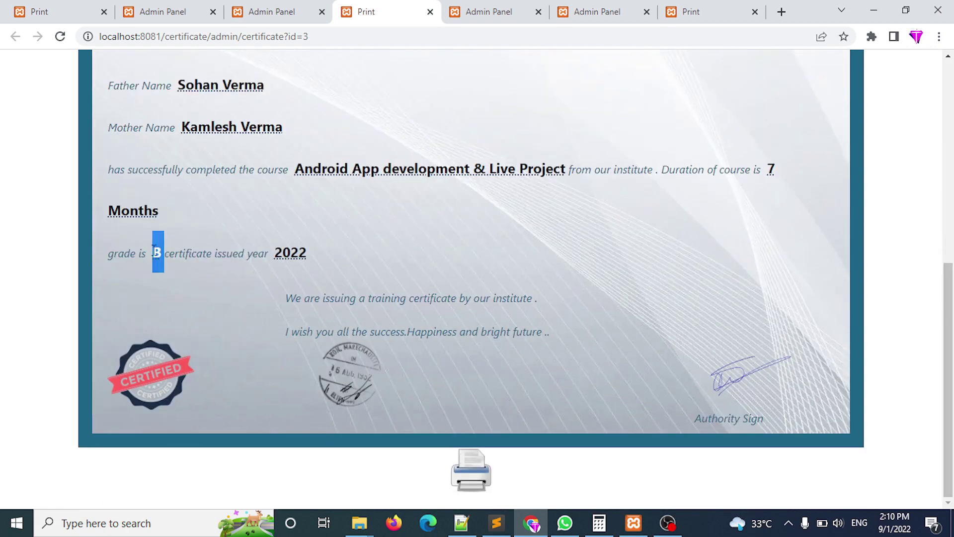
{"action": "double_click", "coordinate": [290, 252]}
{"action": "left_click_drag", "start_coordinate": [286, 297], "coordinate": [496, 397]}
{"action": "left_click", "coordinate": [495, 398]}
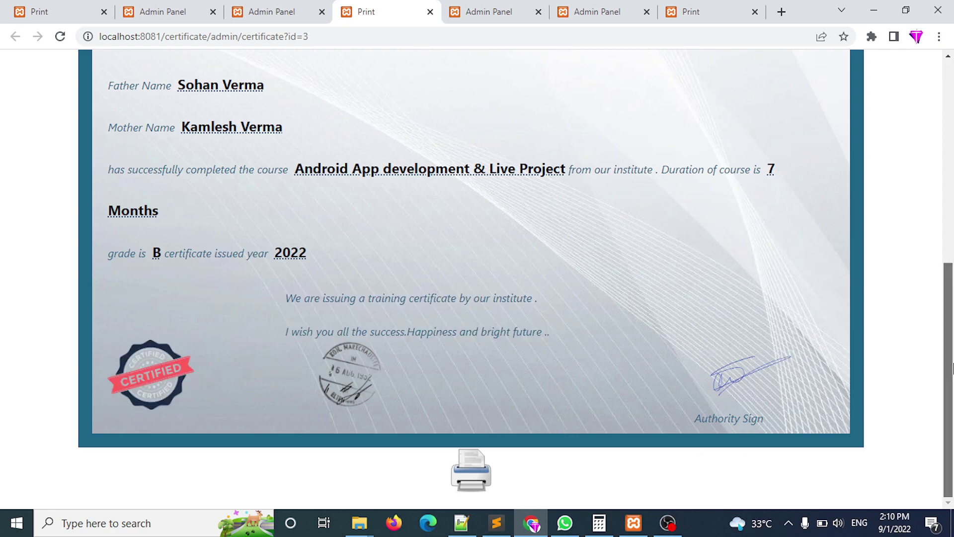
{"action": "left_click_drag", "start_coordinate": [949, 368], "coordinate": [952, 166]}
Close the view, open the printable certificate and cancel its print dialog.
{"action": "key", "text": "ctrl+w"}
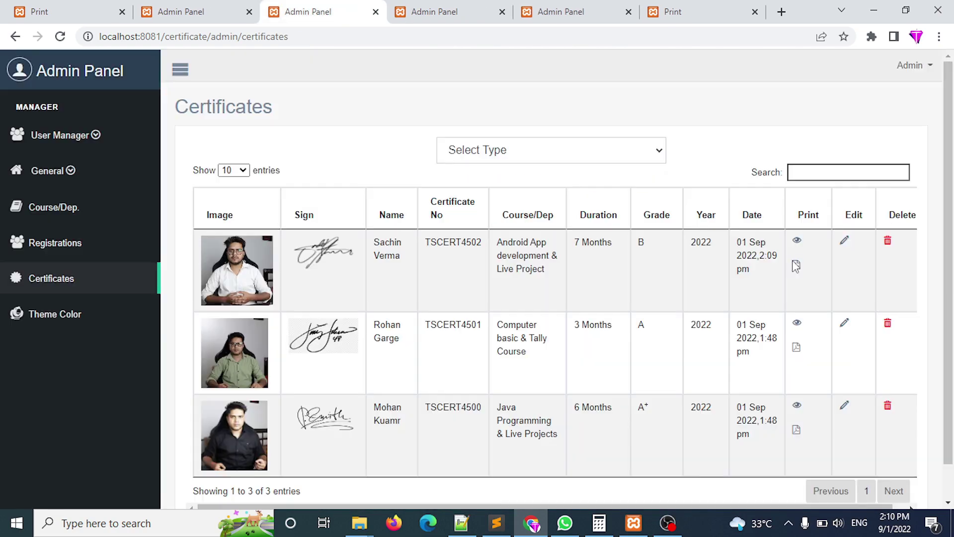
{"action": "left_click", "coordinate": [796, 268]}
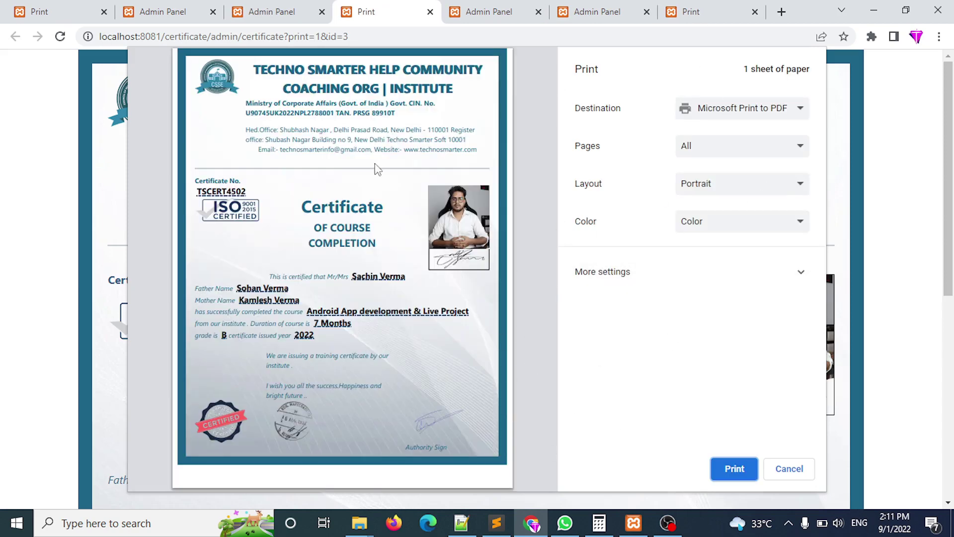
{"action": "left_click", "coordinate": [783, 474]}
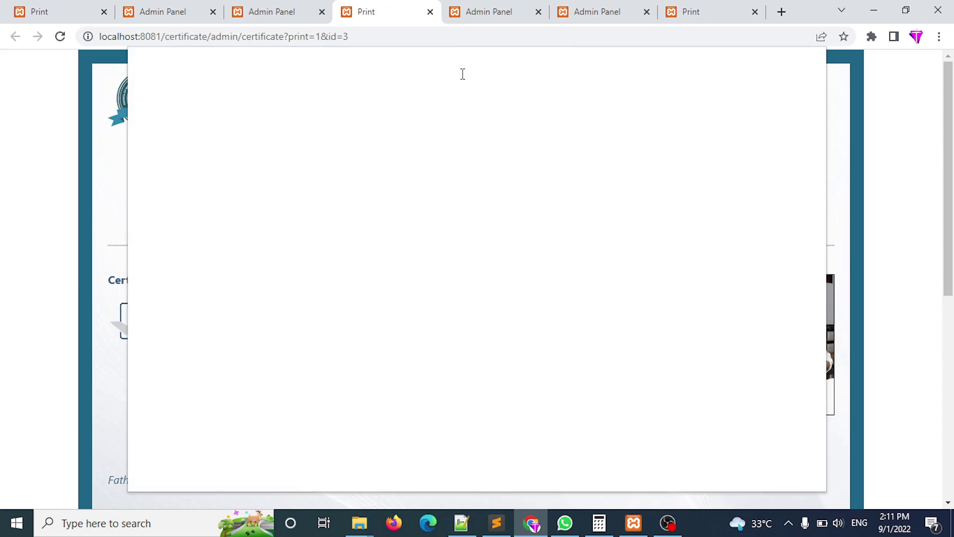
{"action": "left_click", "coordinate": [430, 12]}
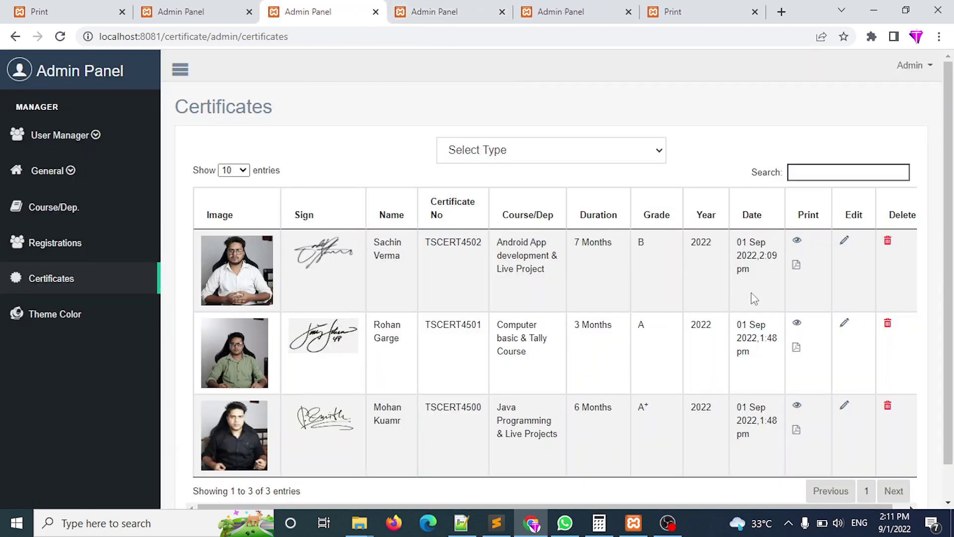
Reopen the certificate's print preview, cancel it, and go to the Theme Color settings.
{"action": "left_click", "coordinate": [797, 244]}
{"action": "scroll", "coordinate": [952, 479], "scroll_direction": "down", "scroll_amount": 7}
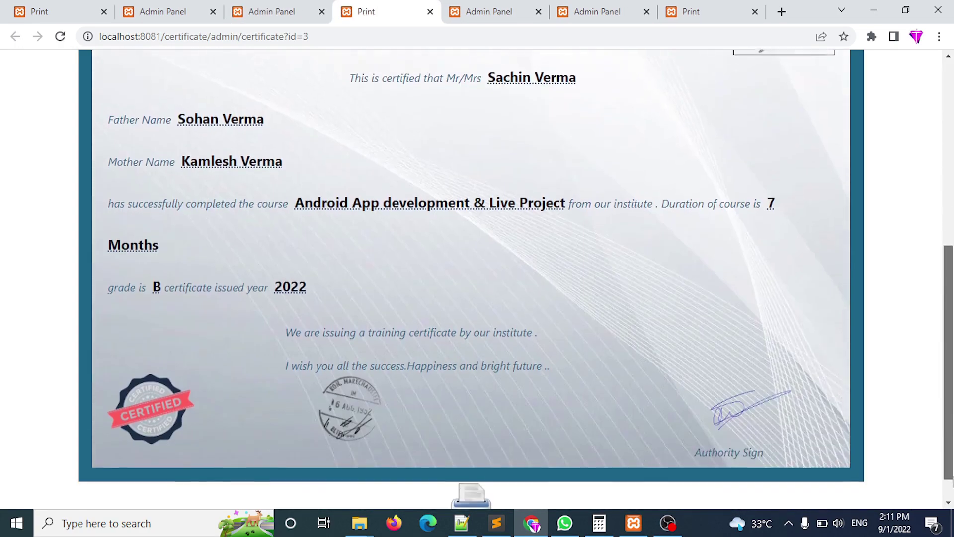
{"action": "left_click", "coordinate": [473, 471]}
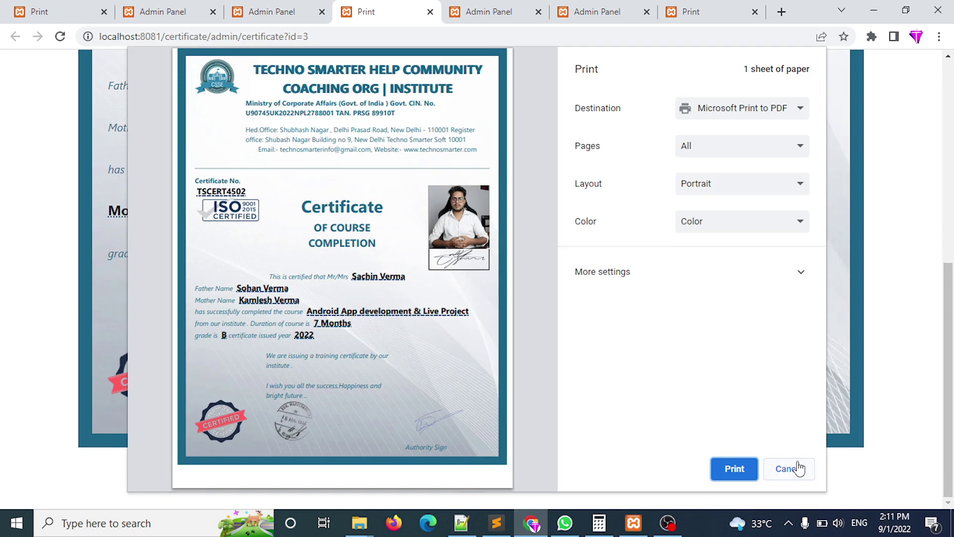
{"action": "left_click", "coordinate": [790, 469]}
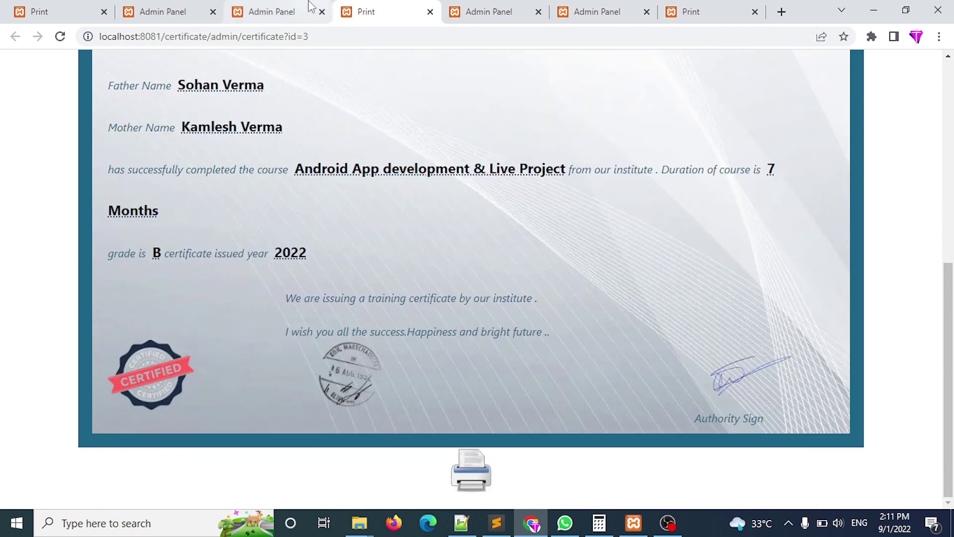
{"action": "left_click_drag", "start_coordinate": [948, 287], "coordinate": [942, 82]}
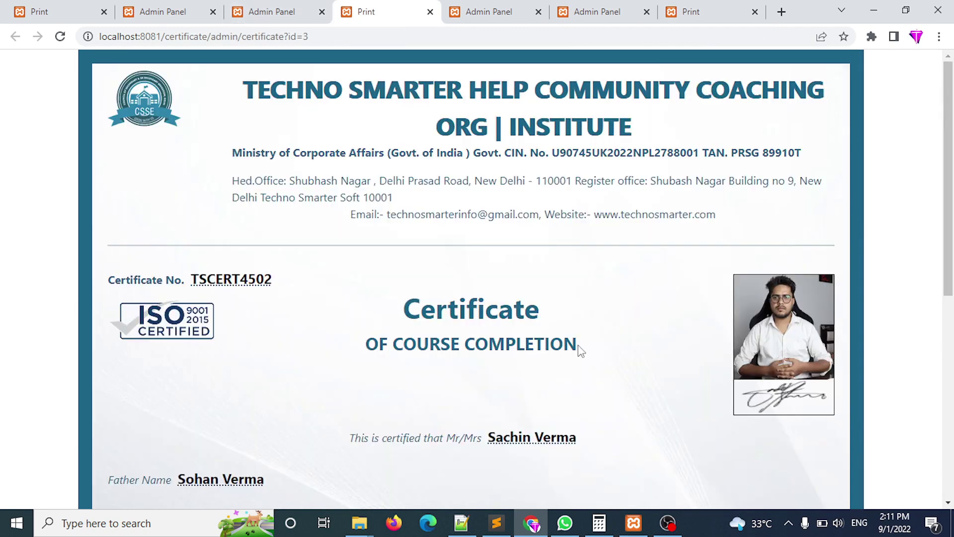
{"action": "left_click", "coordinate": [288, 11]}
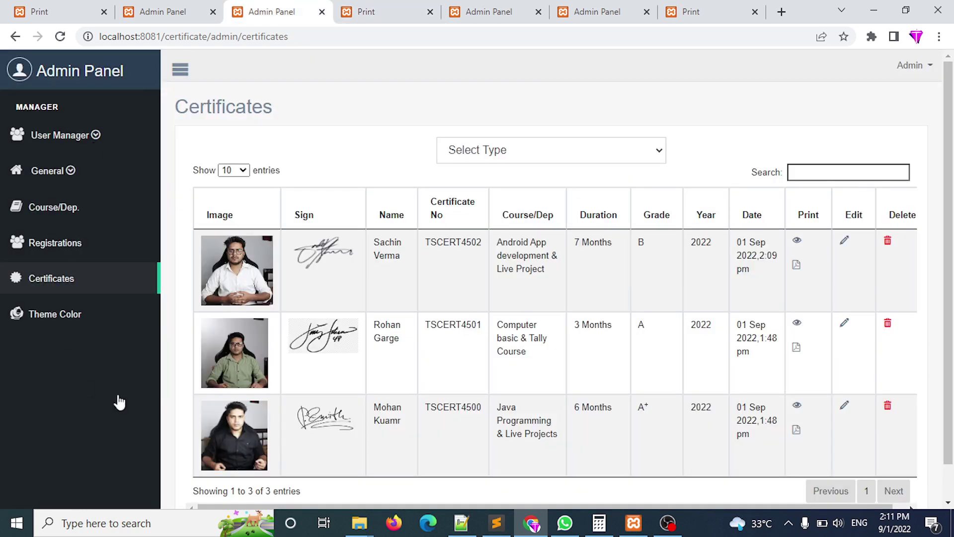
{"action": "left_click", "coordinate": [60, 318]}
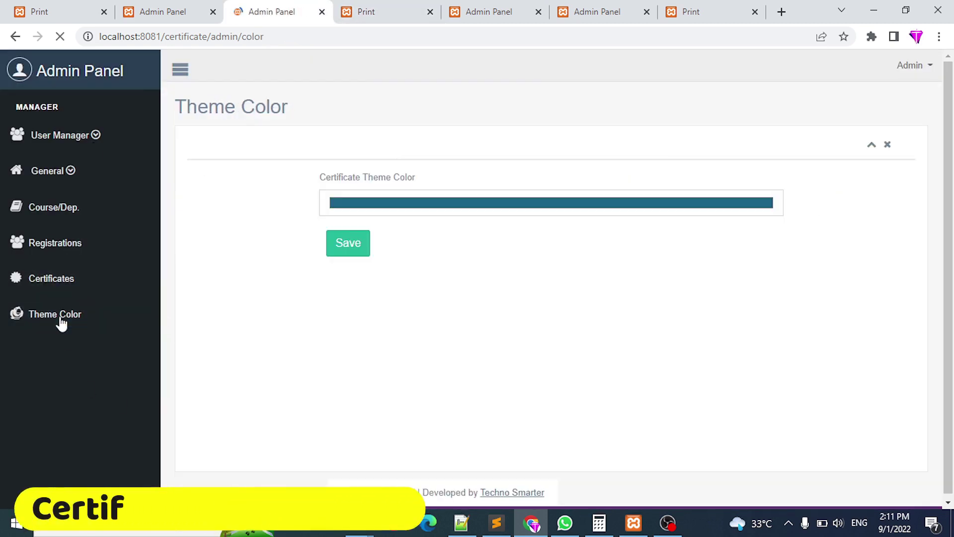
Pick a bright crimson theme colour (250, 30, 85) and save it.
{"action": "left_click", "coordinate": [413, 204]}
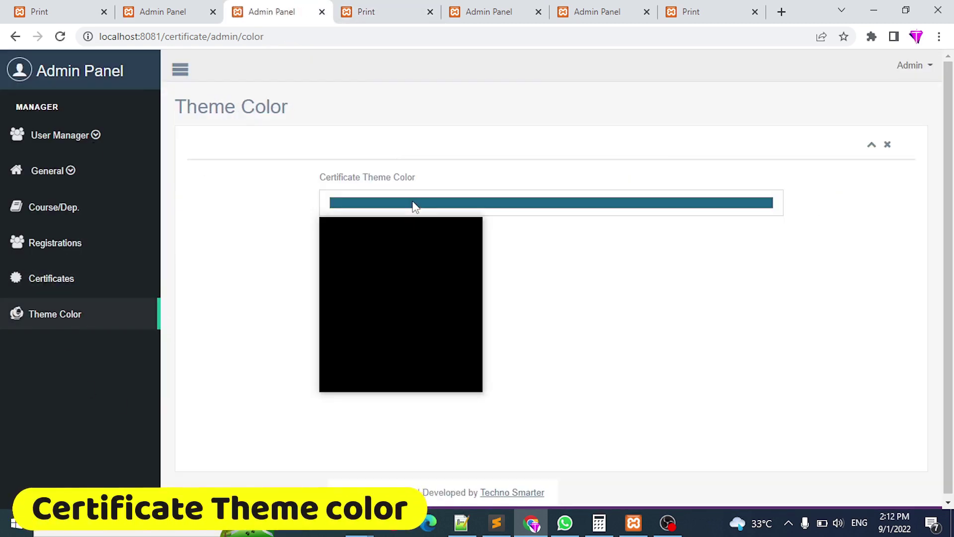
{"action": "left_click_drag", "start_coordinate": [420, 329], "coordinate": [387, 332]}
{"action": "left_click_drag", "start_coordinate": [446, 263], "coordinate": [460, 223]}
{"action": "left_click", "coordinate": [565, 256]}
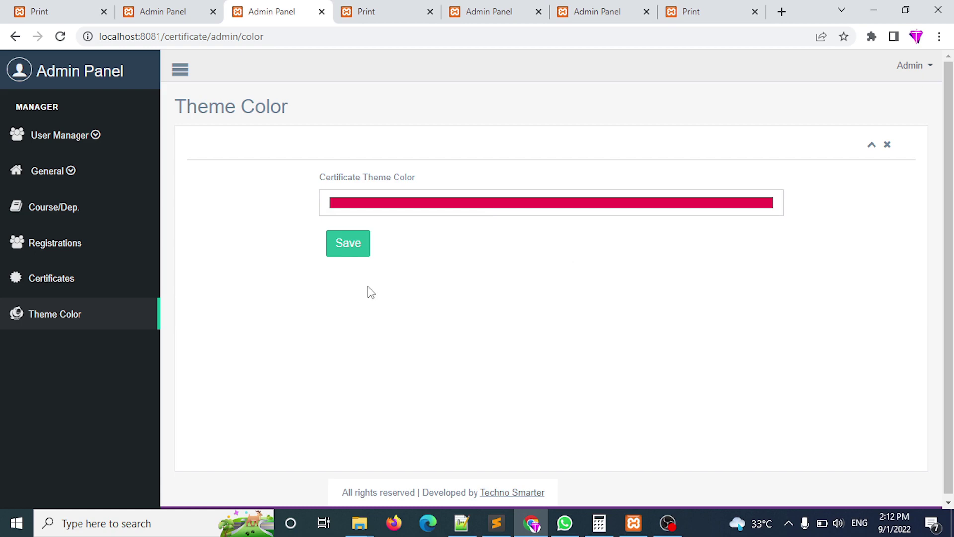
{"action": "left_click", "coordinate": [357, 249]}
Reload the certificate page to see the crimson border and text.
{"action": "left_click", "coordinate": [386, 5]}
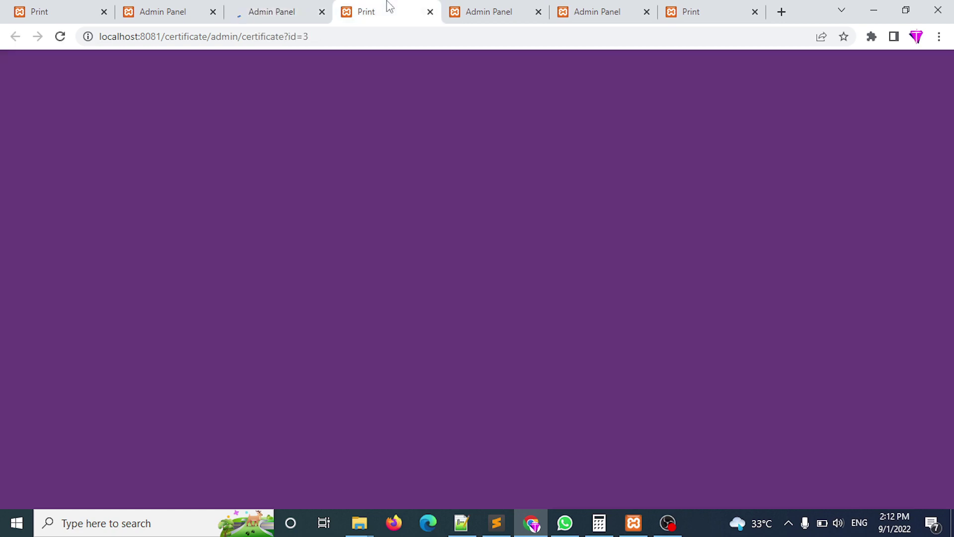
{"action": "left_click", "coordinate": [253, 6]}
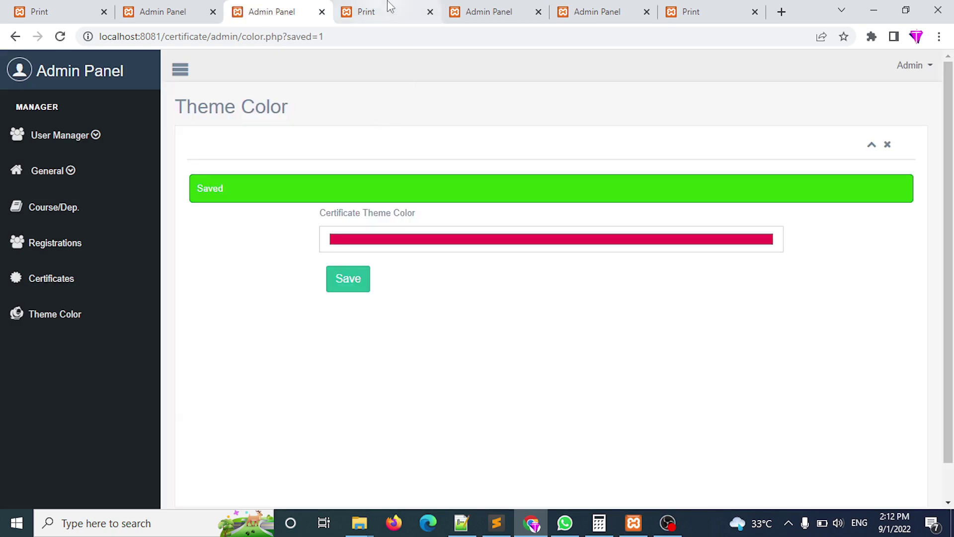
{"action": "left_click", "coordinate": [386, 7]}
{"action": "left_click", "coordinate": [350, 32]}
{"action": "key", "text": "Return"}
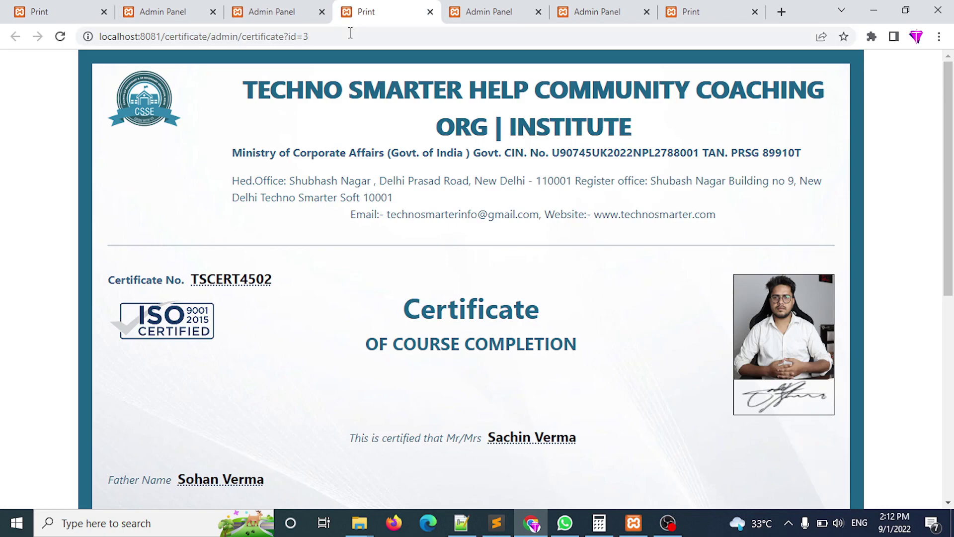
{"action": "left_click_drag", "start_coordinate": [953, 204], "coordinate": [953, 413]}
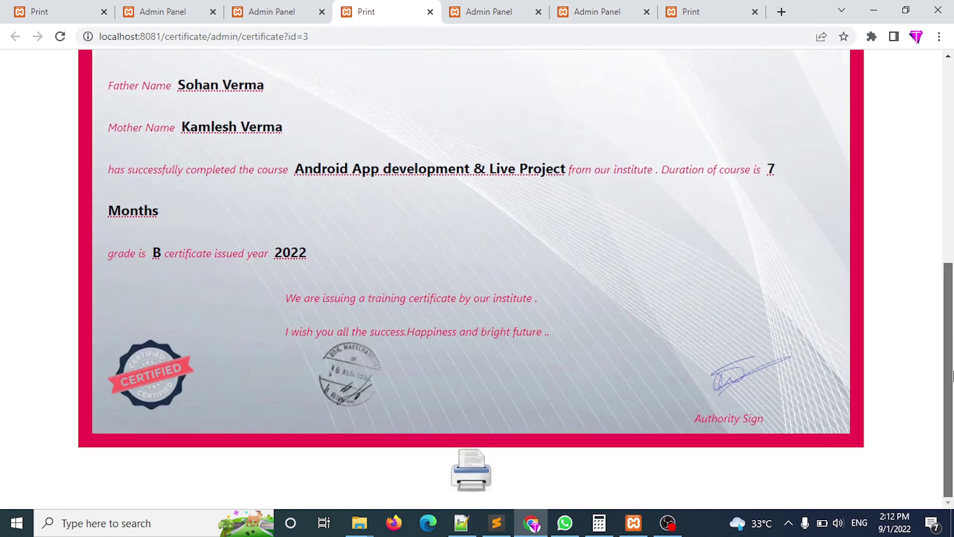
{"action": "scroll", "coordinate": [515, 76], "scroll_direction": "up", "scroll_amount": 7}
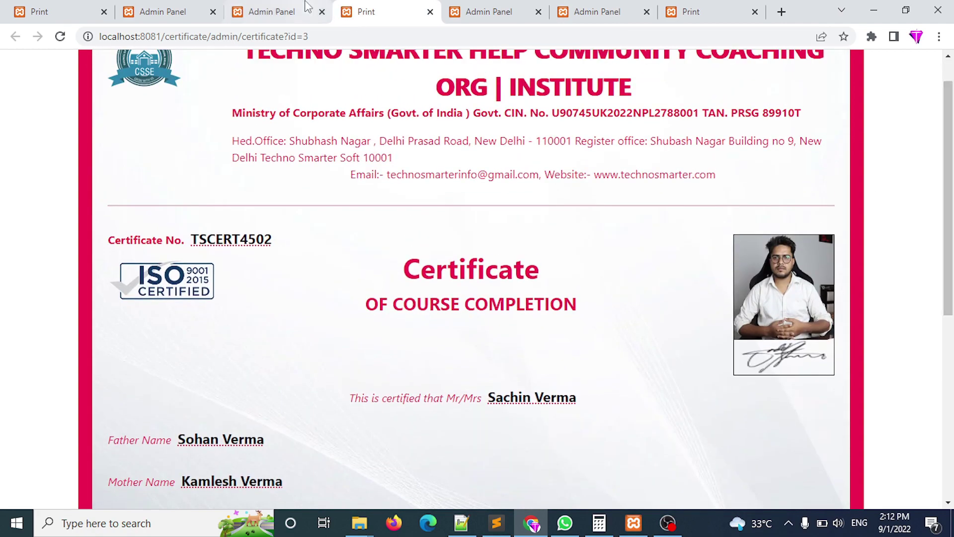
{"action": "left_click", "coordinate": [278, 12]}
Save a different theme hue and reload the certificate, which turns orange.
{"action": "left_click", "coordinate": [379, 246]}
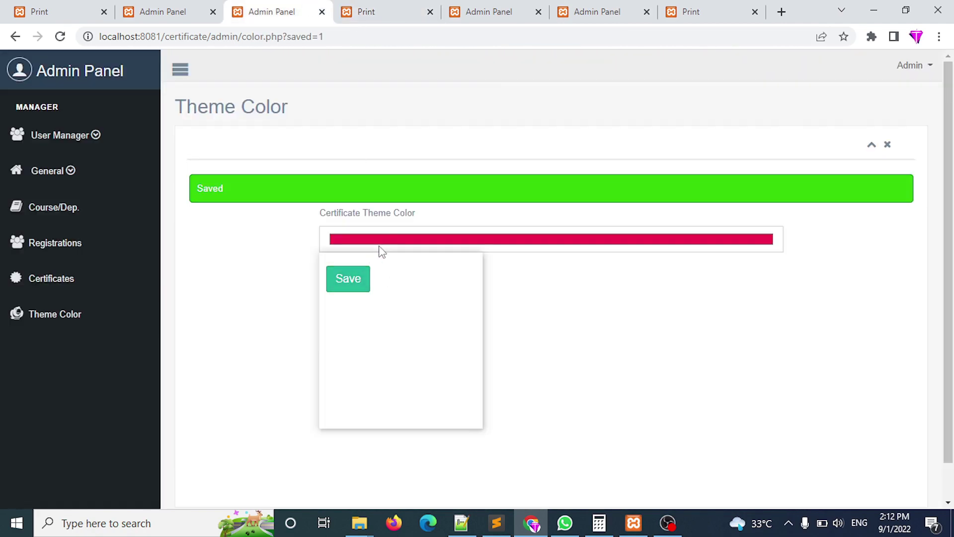
{"action": "left_click_drag", "start_coordinate": [435, 365], "coordinate": [462, 366]}
{"action": "left_click", "coordinate": [556, 303]}
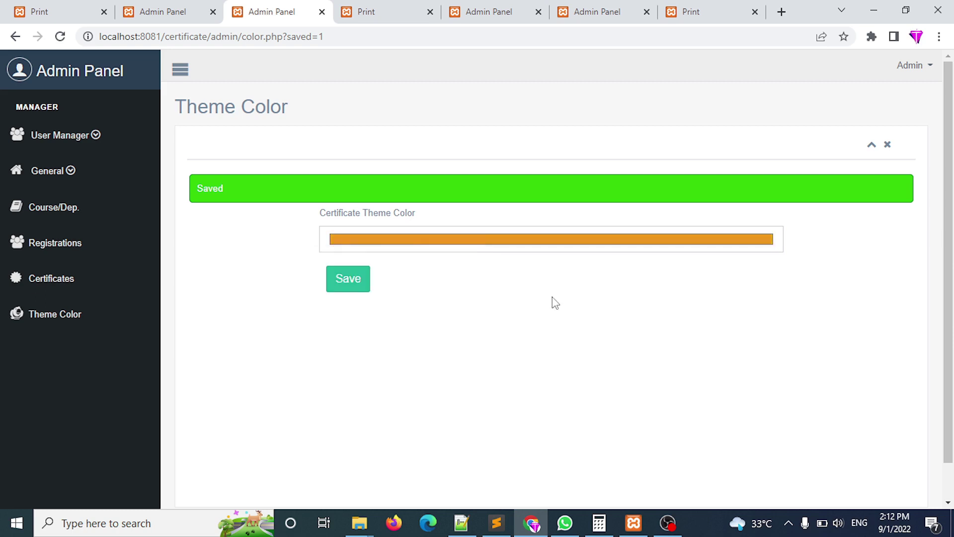
{"action": "left_click", "coordinate": [348, 279]}
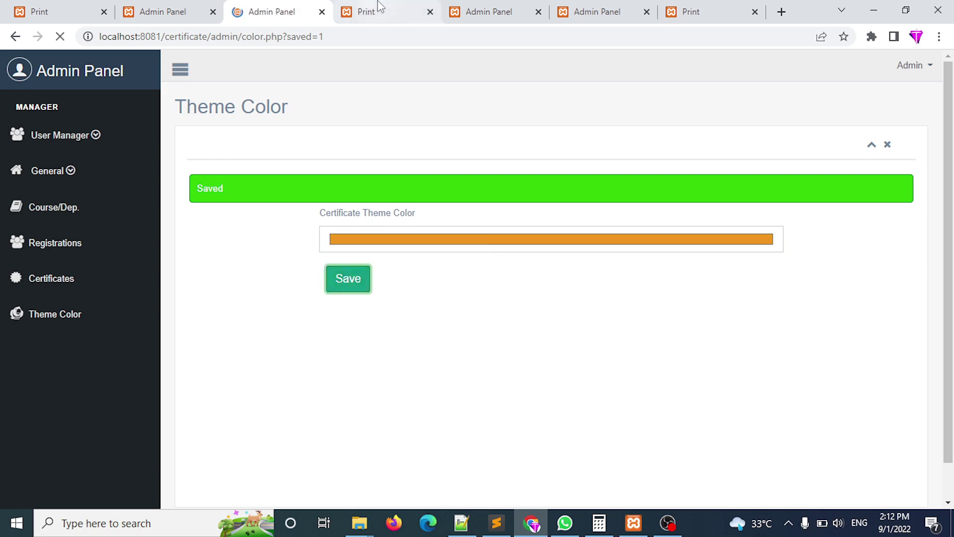
{"action": "left_click", "coordinate": [382, 9]}
{"action": "left_click", "coordinate": [371, 35]}
{"action": "key", "text": "Return"}
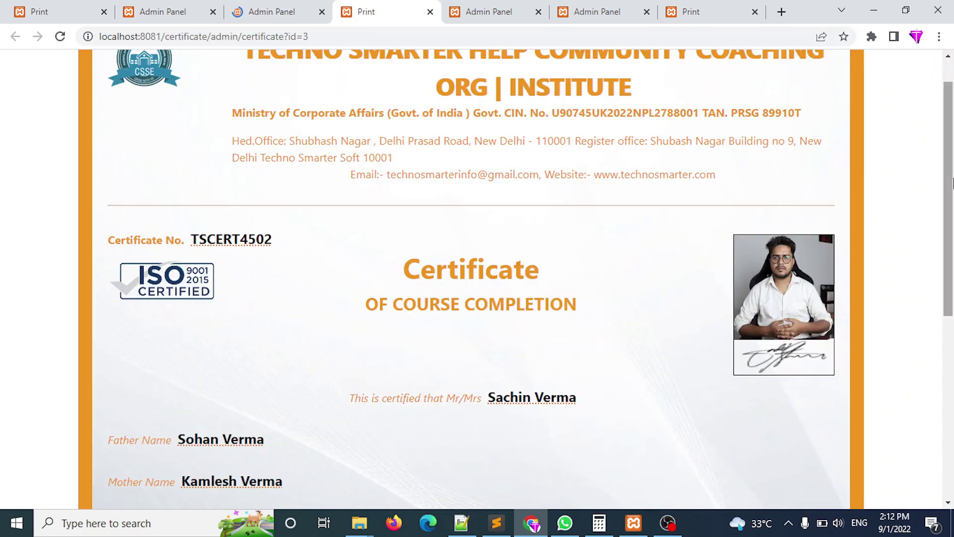
{"action": "left_click_drag", "start_coordinate": [950, 214], "coordinate": [950, 194]}
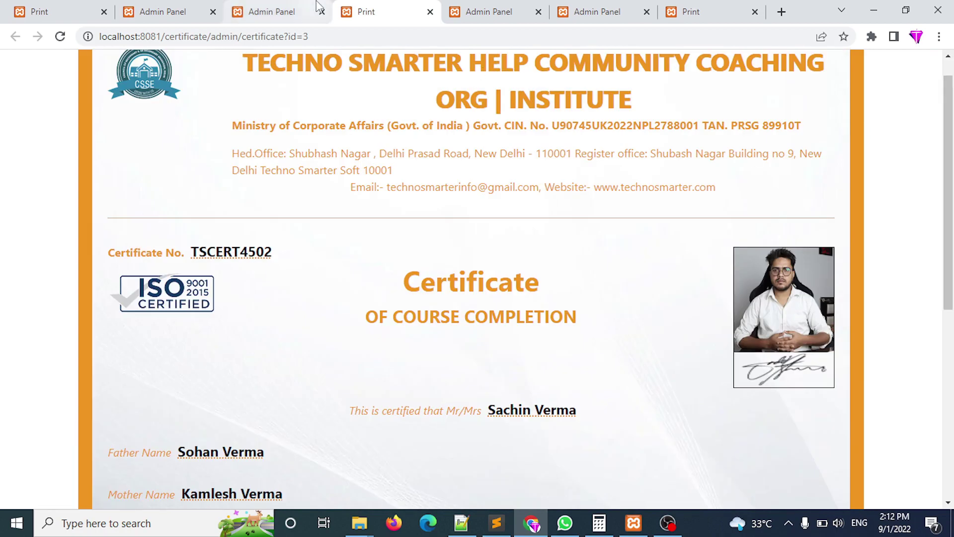
Set the theme colour to a dark navy blue and save it.
{"action": "left_click", "coordinate": [272, 11]}
{"action": "left_click", "coordinate": [449, 232]}
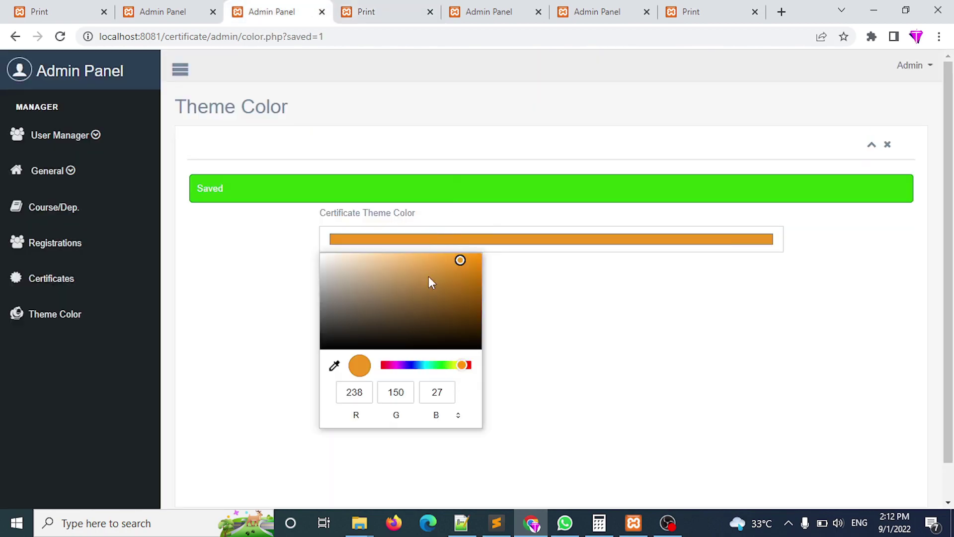
{"action": "left_click_drag", "start_coordinate": [397, 370], "coordinate": [420, 372]}
{"action": "mouse_move", "coordinate": [462, 260]}
{"action": "left_mouse_down"}
{"action": "mouse_move", "coordinate": [461, 300]}
{"action": "mouse_move", "coordinate": [477, 301]}
{"action": "left_mouse_up"}
{"action": "left_click", "coordinate": [586, 300]}
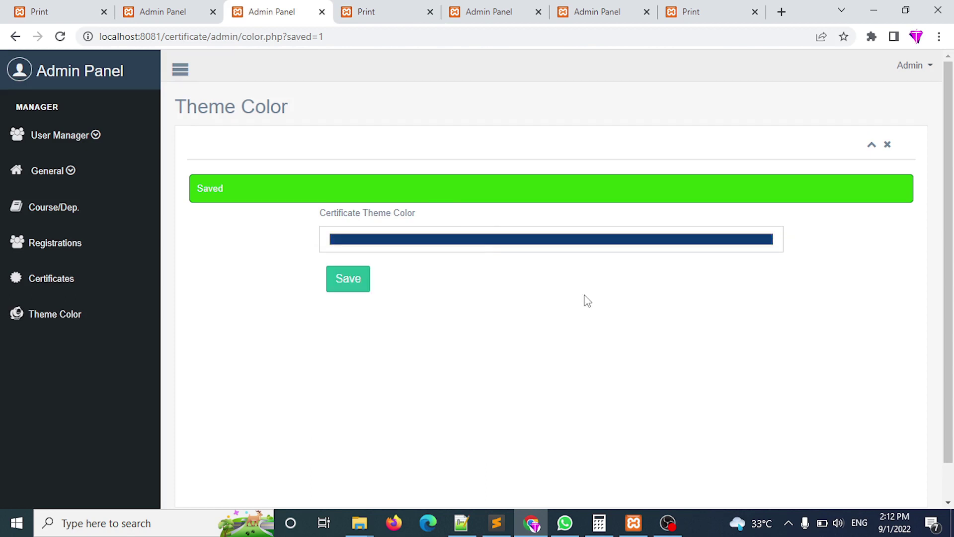
{"action": "left_click", "coordinate": [345, 290]}
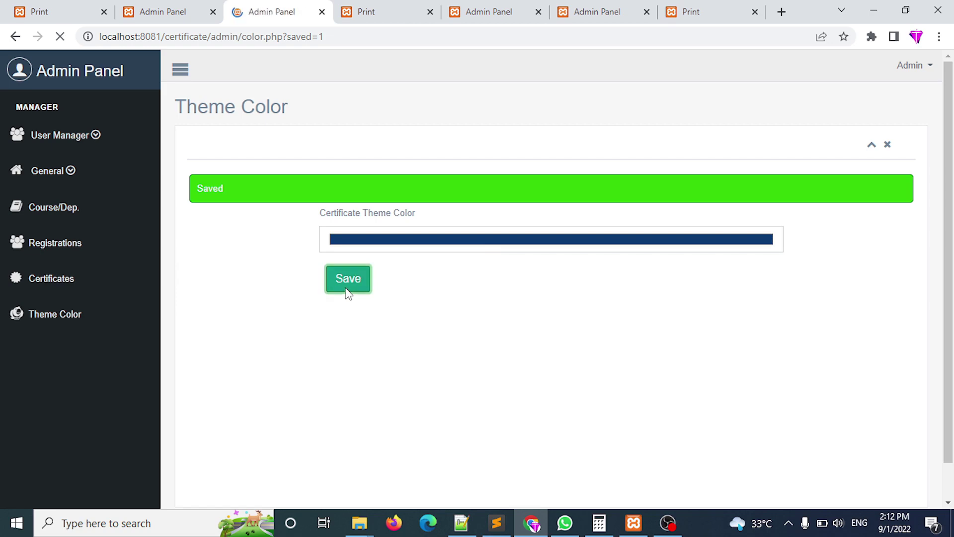
Reload the certificate to confirm it shows navy blue again.
{"action": "left_click", "coordinate": [361, 20]}
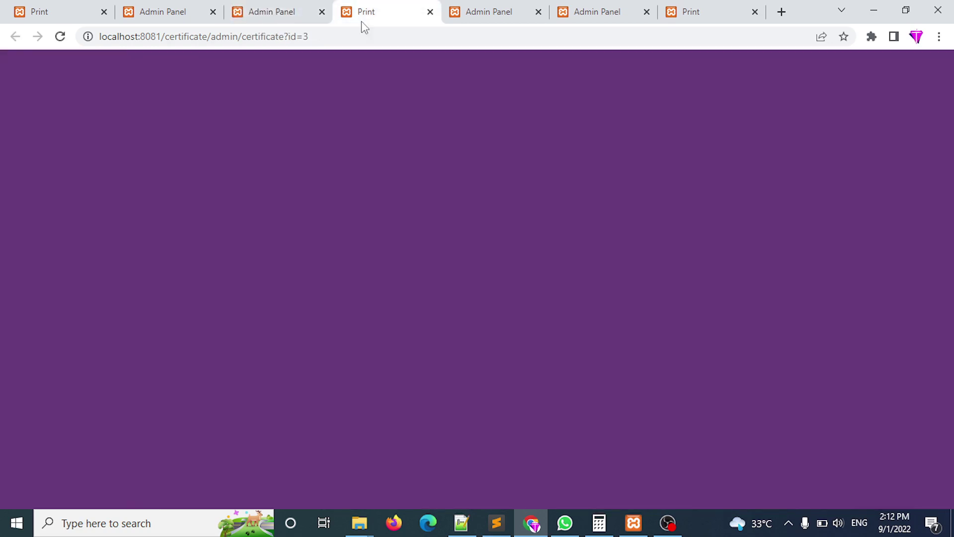
{"action": "key", "text": "Return"}
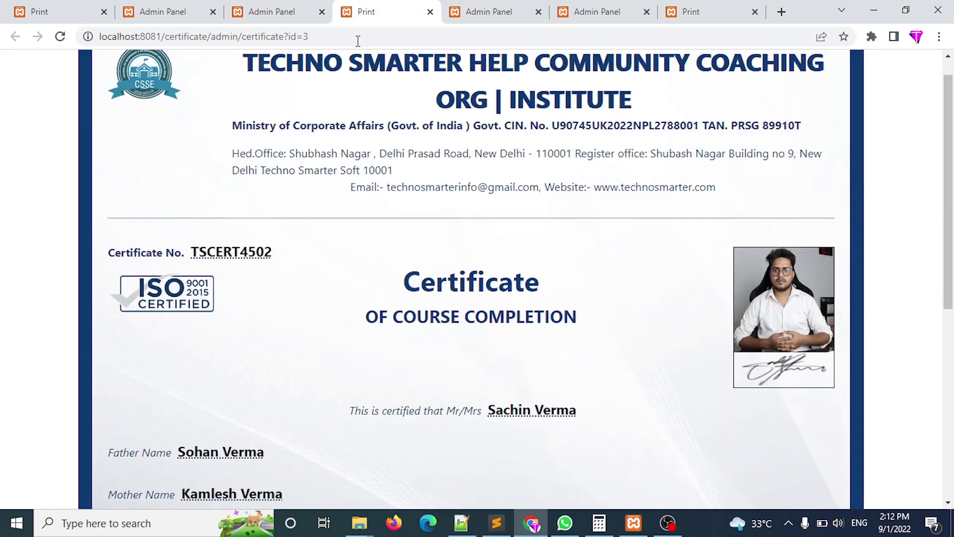
{"action": "left_click", "coordinate": [953, 409]}
{"action": "left_click_drag", "start_coordinate": [953, 409], "coordinate": [953, 198]}
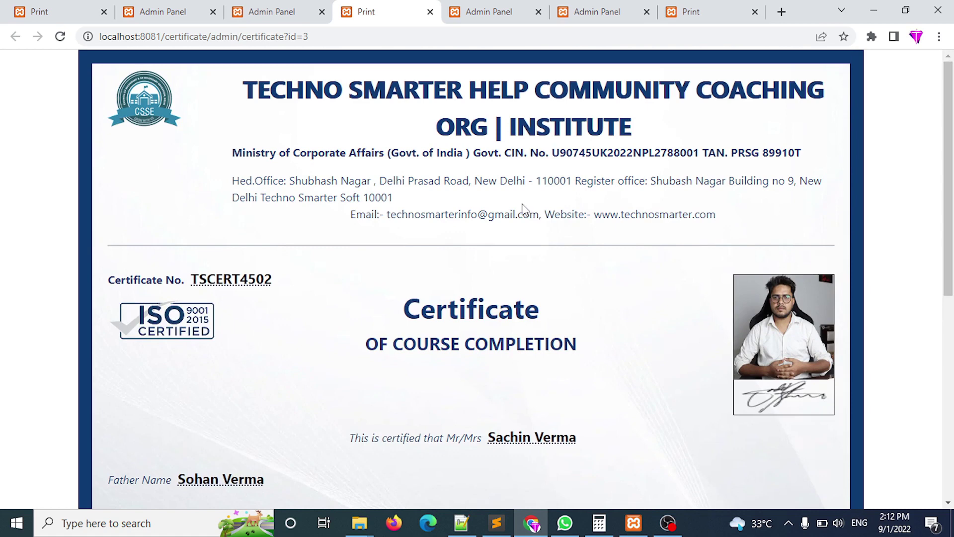
{"action": "left_click", "coordinate": [272, 11]}
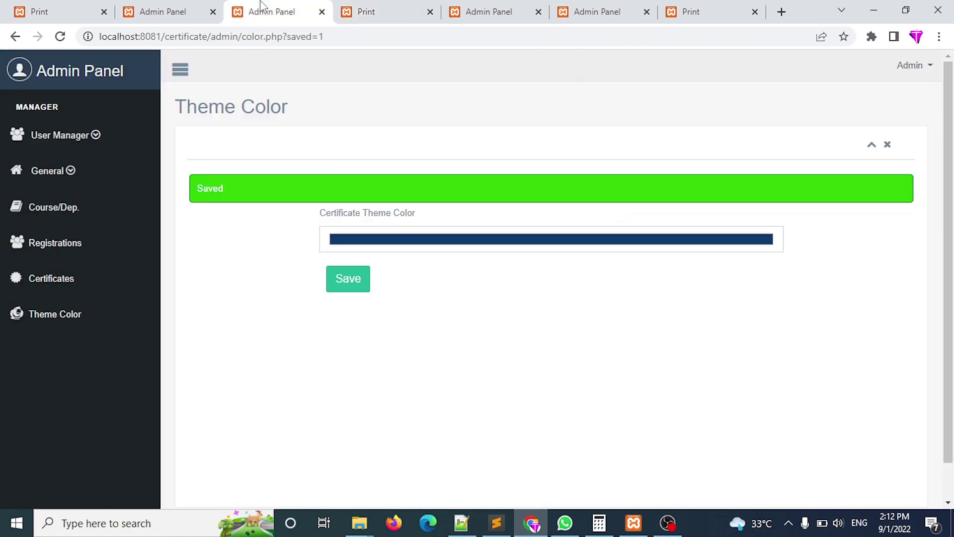
Log out of the admin account, visit the password recovery page, then return to Admin Login.
{"action": "left_click", "coordinate": [69, 72]}
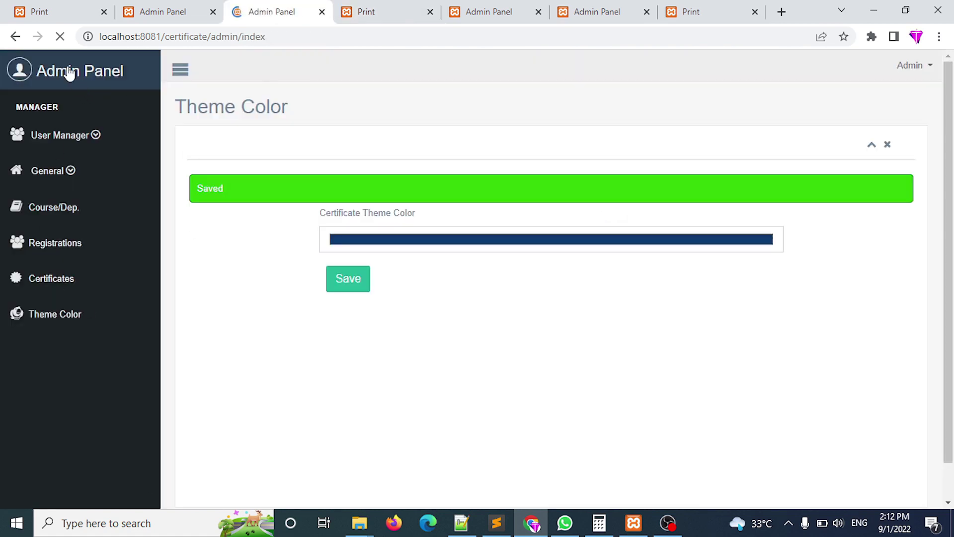
{"action": "left_click", "coordinate": [928, 72]}
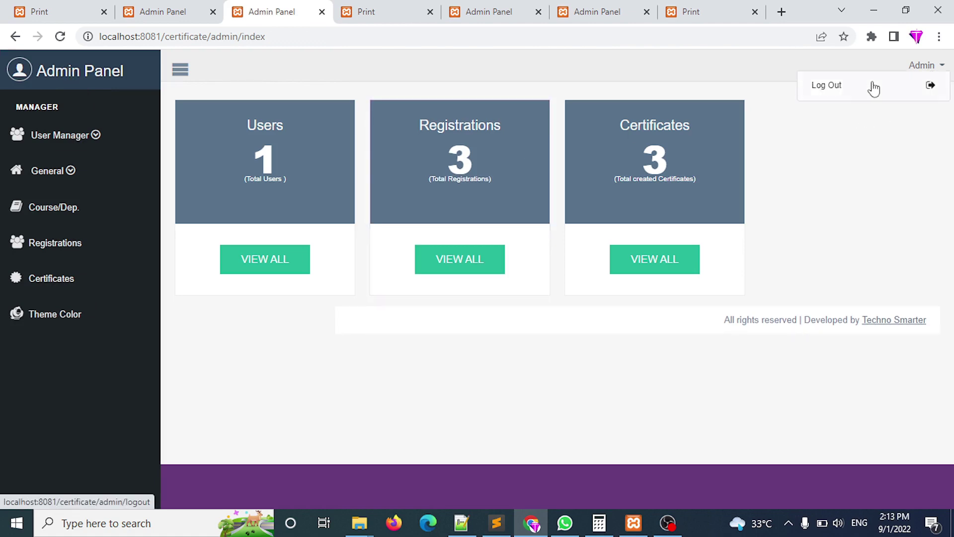
{"action": "left_click", "coordinate": [844, 91]}
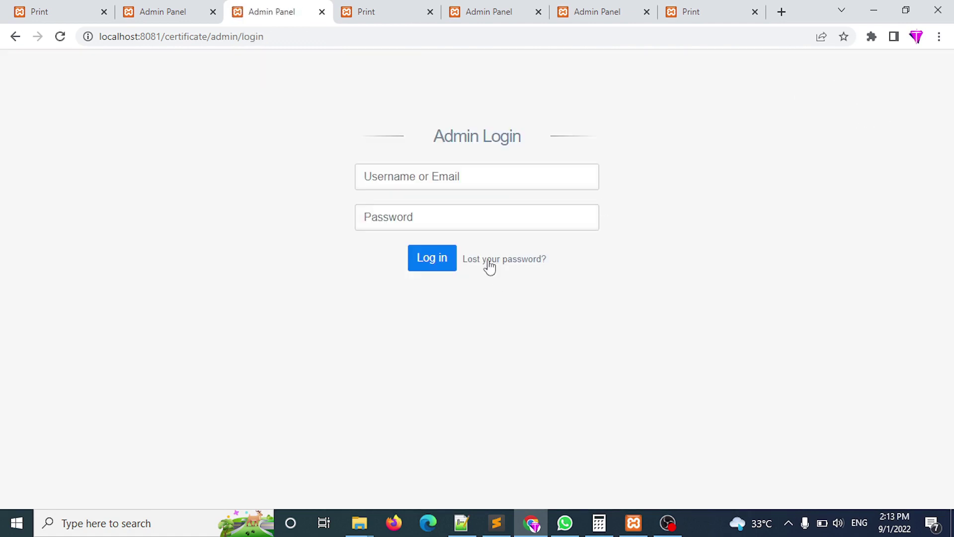
{"action": "left_click", "coordinate": [505, 266]}
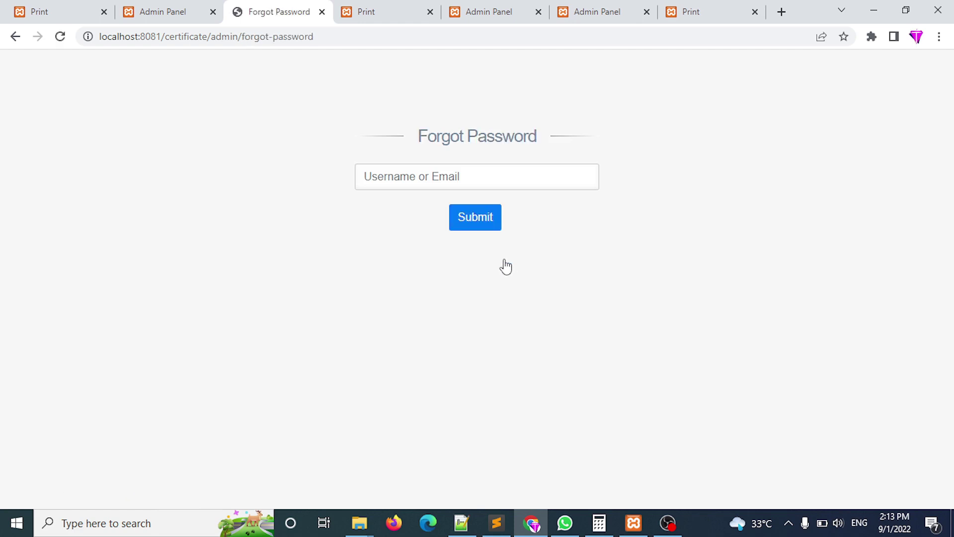
{"action": "left_click", "coordinate": [15, 36]}
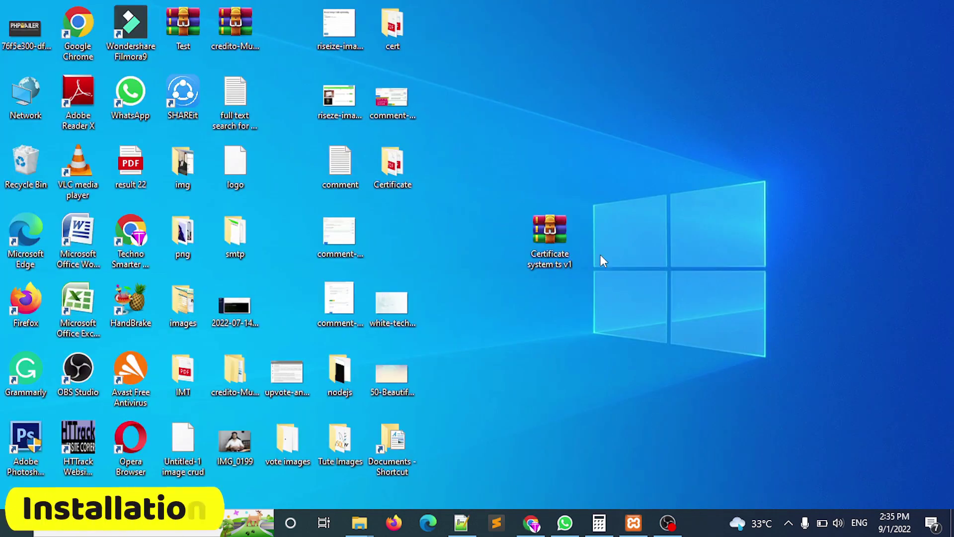
Cut the Certificate system ts v1 zip from the desktop and open C:\xampp\htdocs.
{"action": "right_click", "coordinate": [549, 232]}
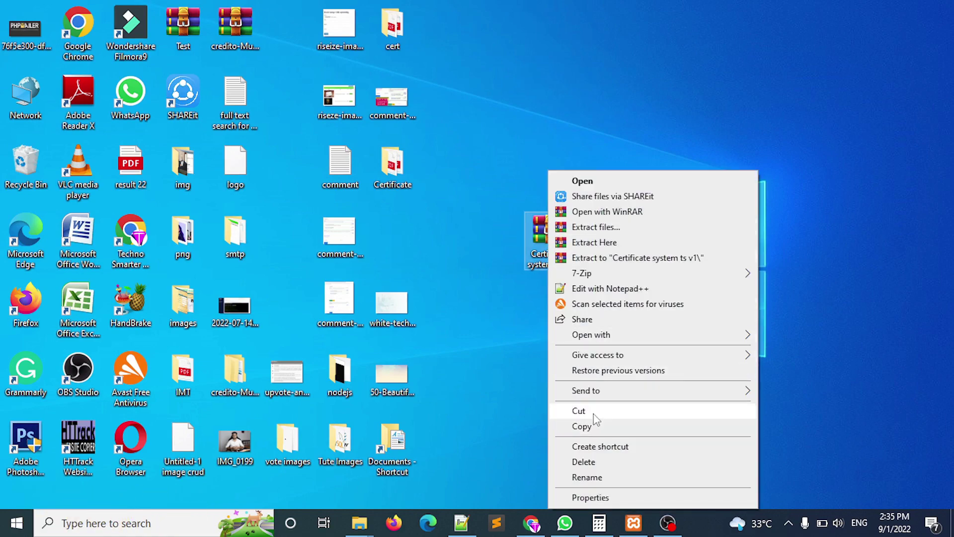
{"action": "left_click", "coordinate": [578, 412]}
{"action": "key", "text": "alt+Tab"}
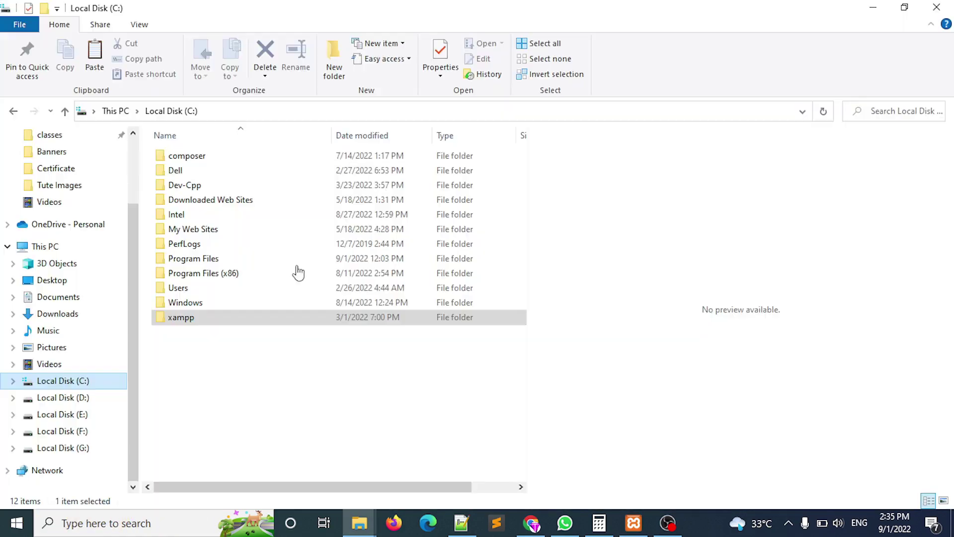
{"action": "double_click", "coordinate": [218, 319]}
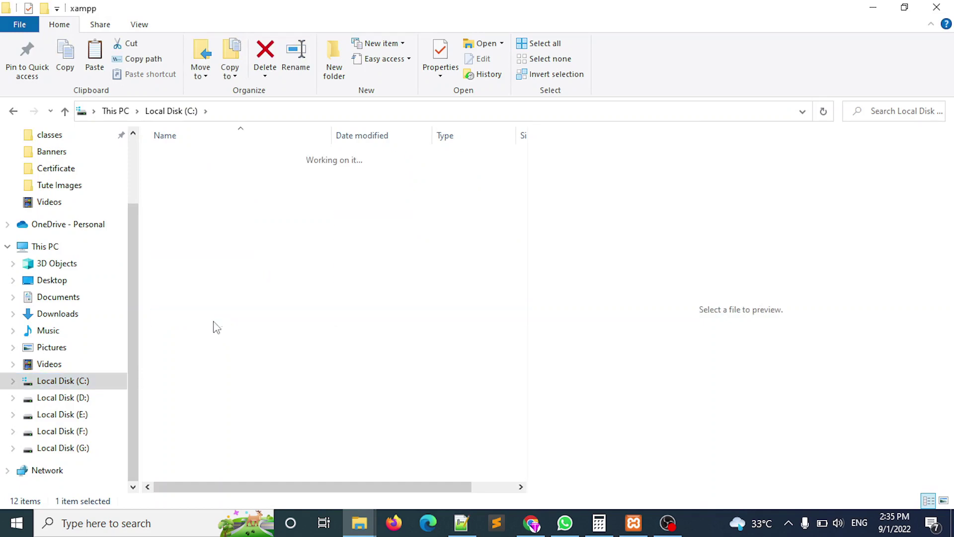
{"action": "double_click", "coordinate": [207, 228]}
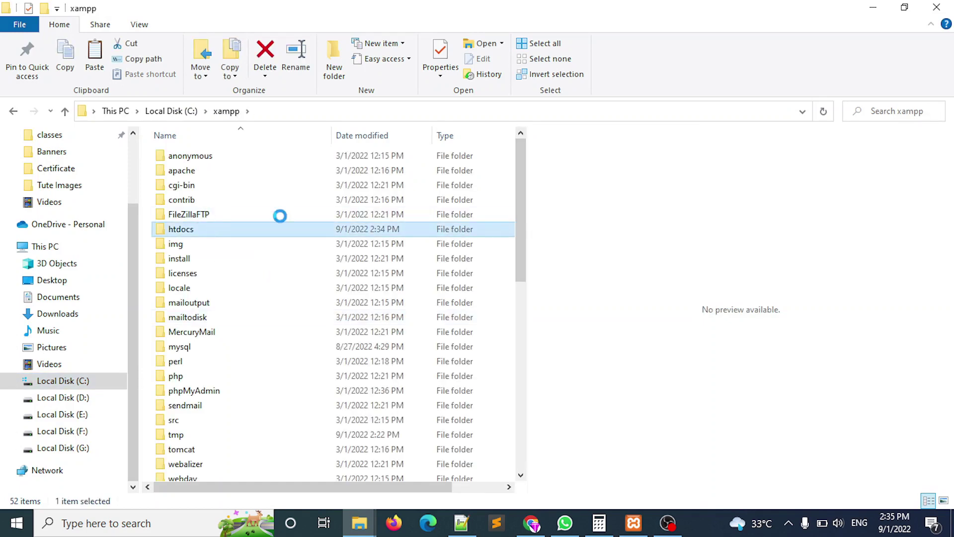
{"action": "left_click_drag", "start_coordinate": [520, 239], "coordinate": [530, 213]}
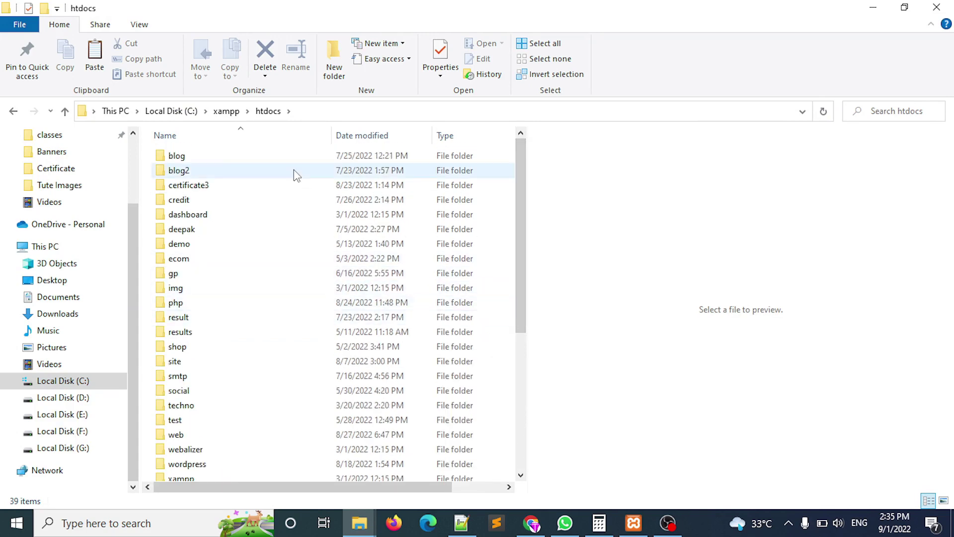
Paste the Certificate system ts v1 zip into htdocs, extract it here, and open the certificate folder.
{"action": "right_click", "coordinate": [143, 151]}
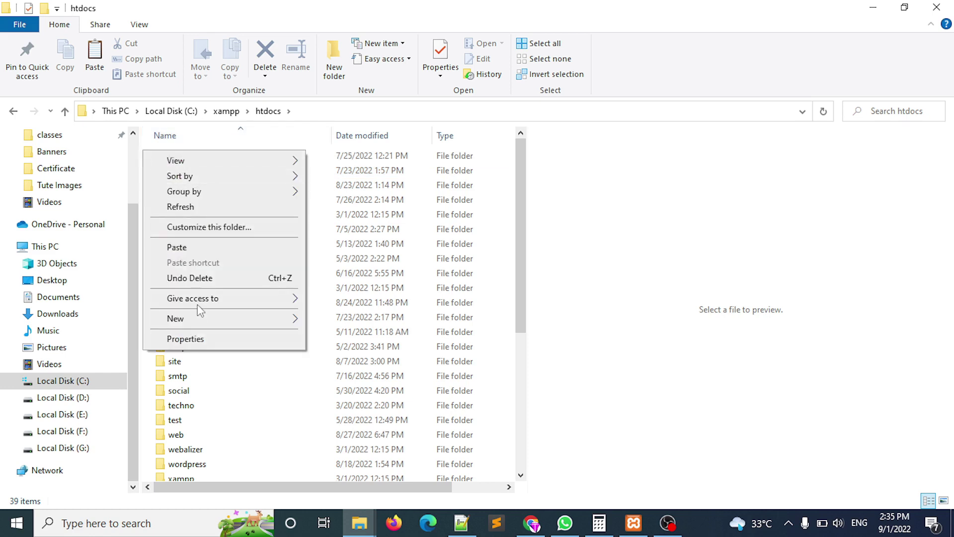
{"action": "left_click", "coordinate": [192, 247]}
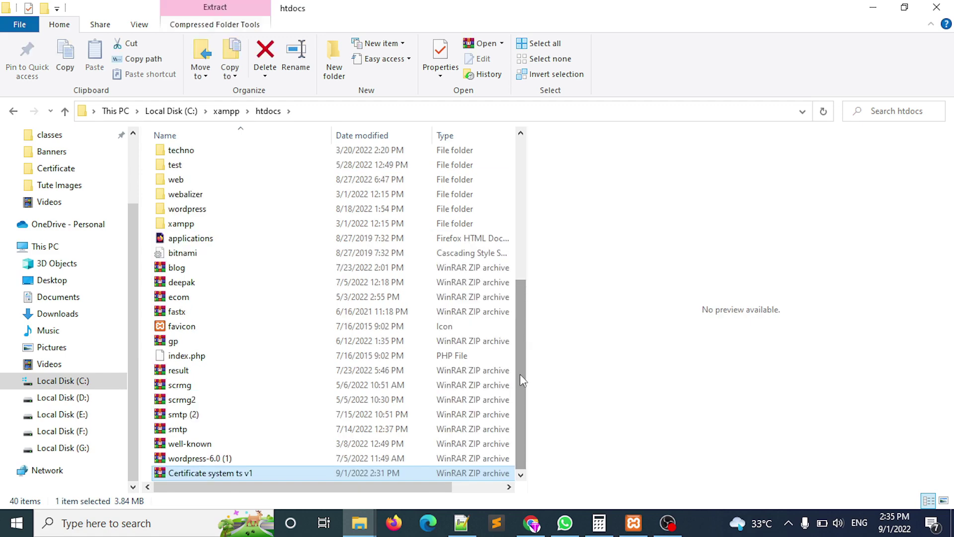
{"action": "right_click", "coordinate": [223, 473]}
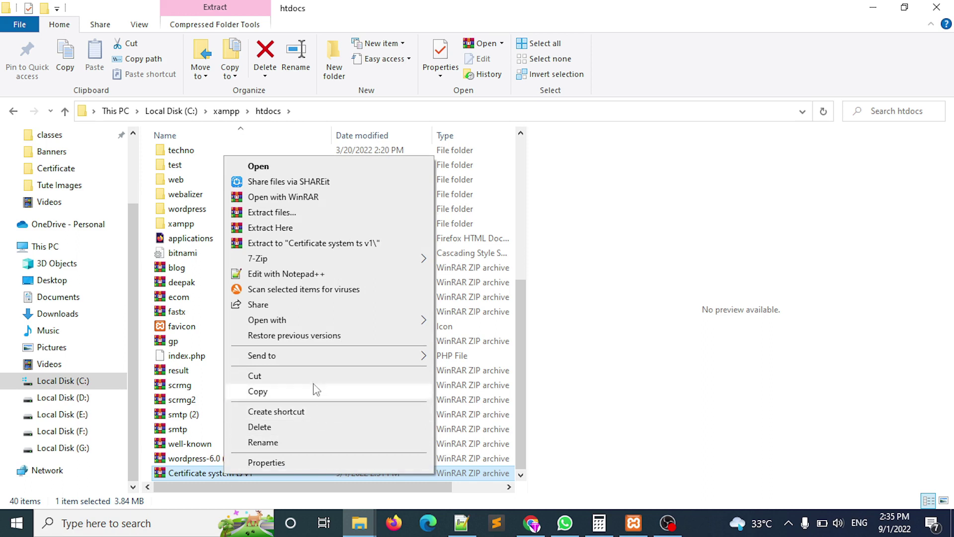
{"action": "mouse_move", "coordinate": [291, 361]}
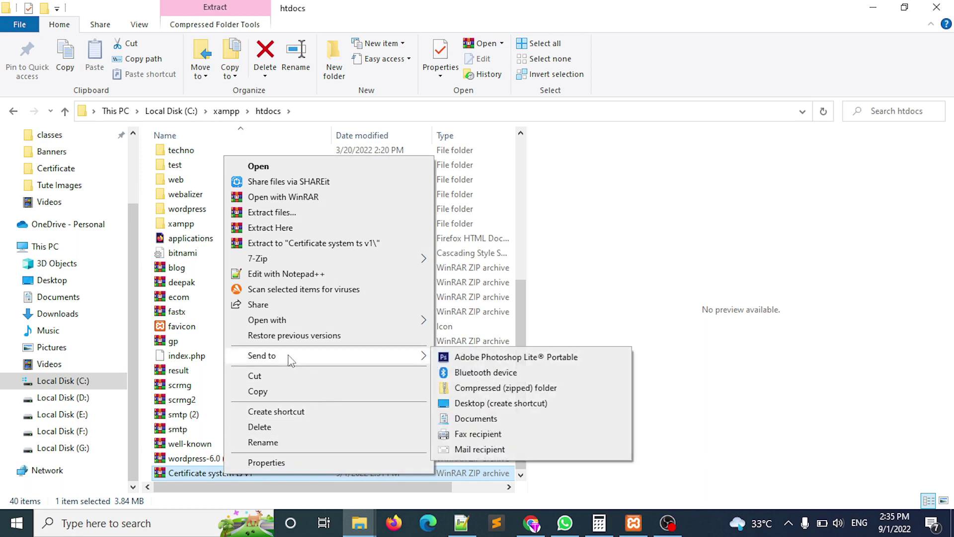
{"action": "left_click", "coordinate": [292, 230]}
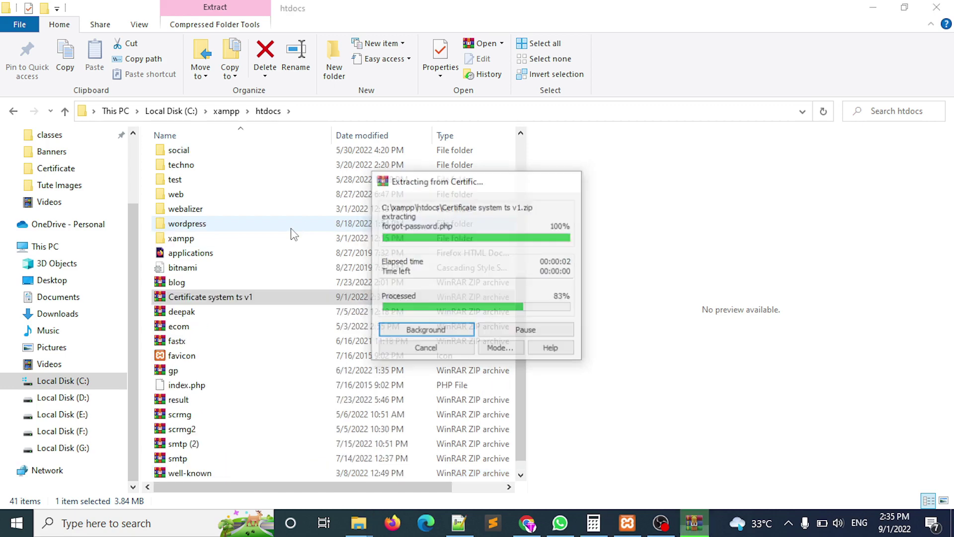
{"action": "left_click_drag", "start_coordinate": [517, 321], "coordinate": [516, 139]}
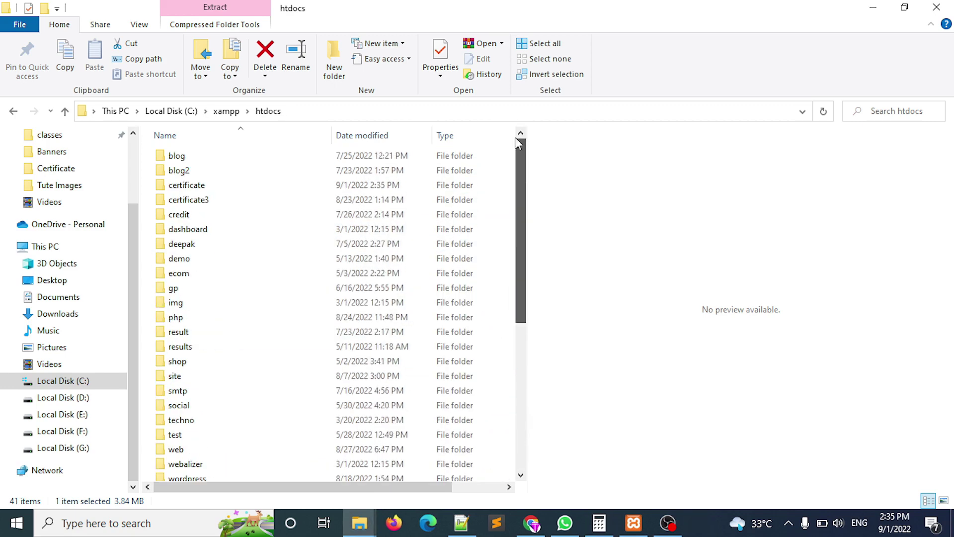
{"action": "double_click", "coordinate": [214, 185]}
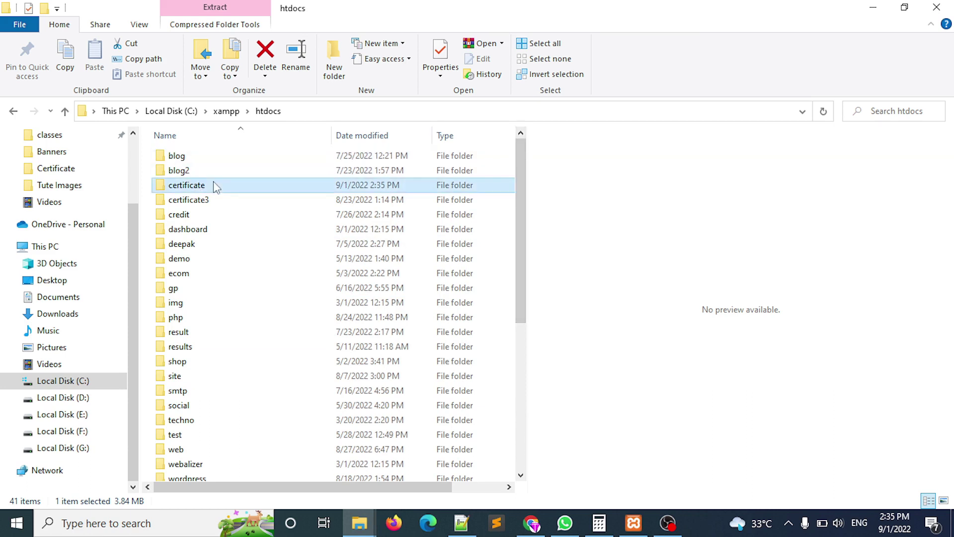
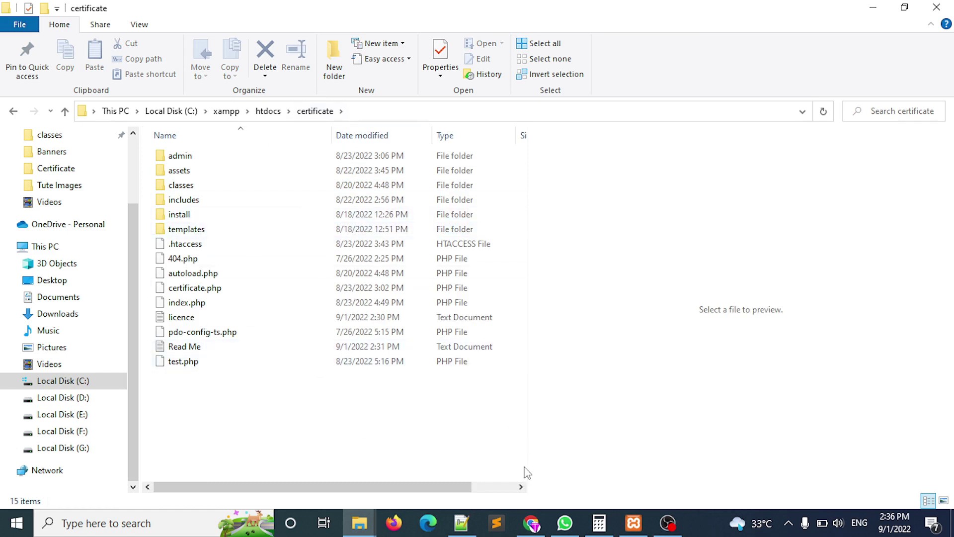
Load the phpMyAdmin home page in Chrome.
{"action": "left_click", "coordinate": [531, 523]}
{"action": "type", "text": "myadmin"}
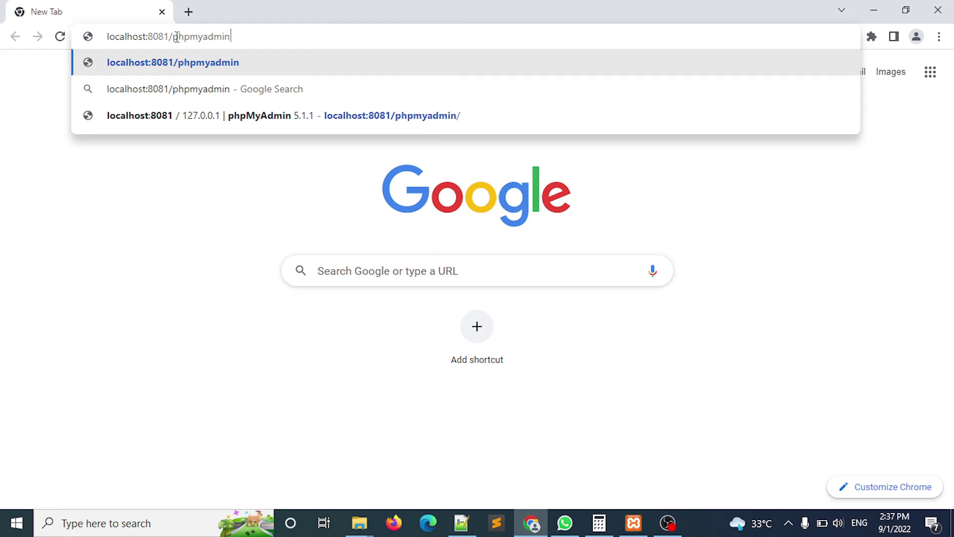
{"action": "key", "text": "Return"}
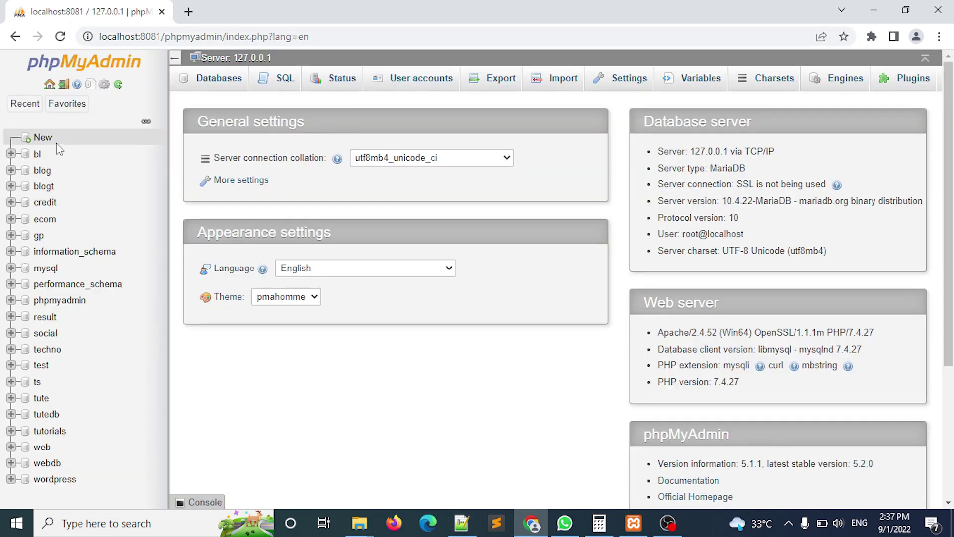
Create a new database named 'certificate' and open its empty structure page.
{"action": "left_click", "coordinate": [43, 139]}
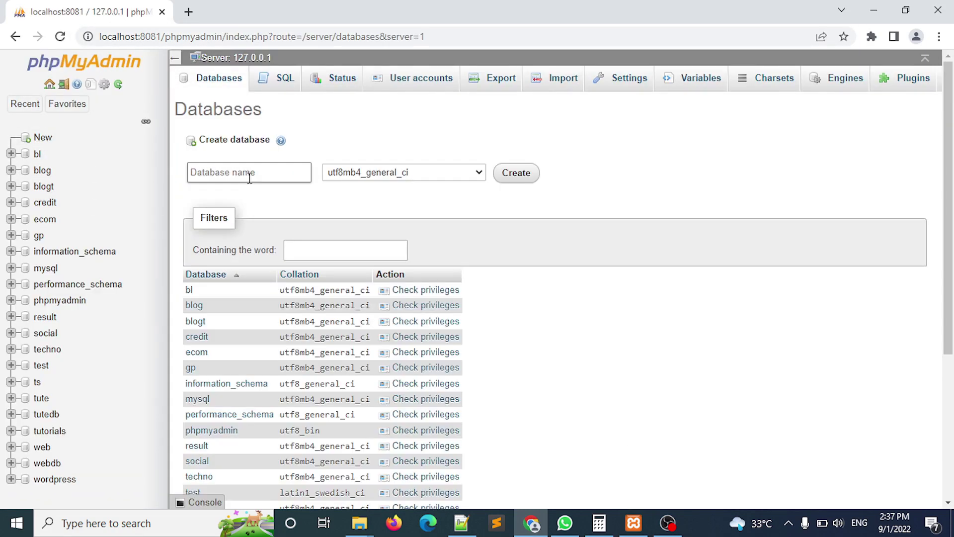
{"action": "left_click", "coordinate": [249, 174]}
{"action": "type", "text": "certificate"}
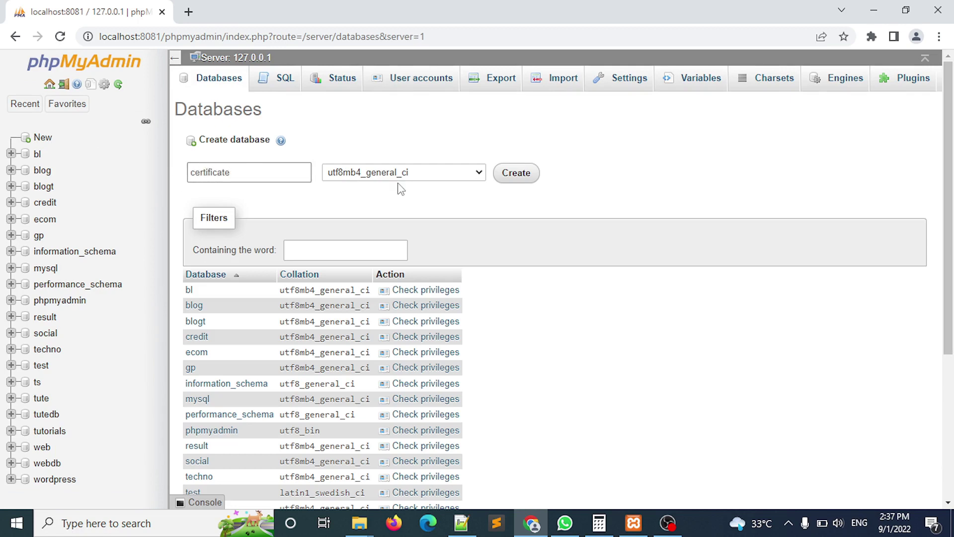
{"action": "left_click", "coordinate": [517, 180]}
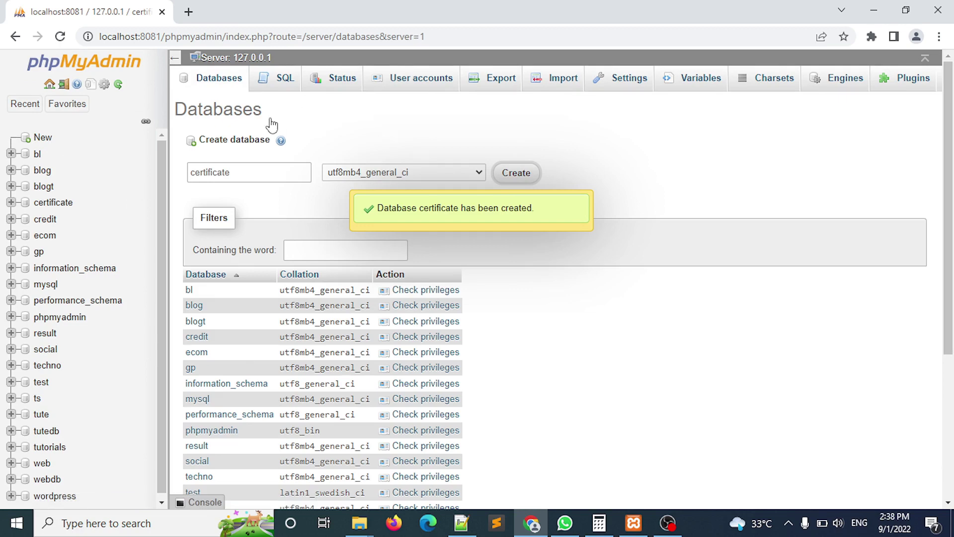
{"action": "left_click", "coordinate": [93, 207]}
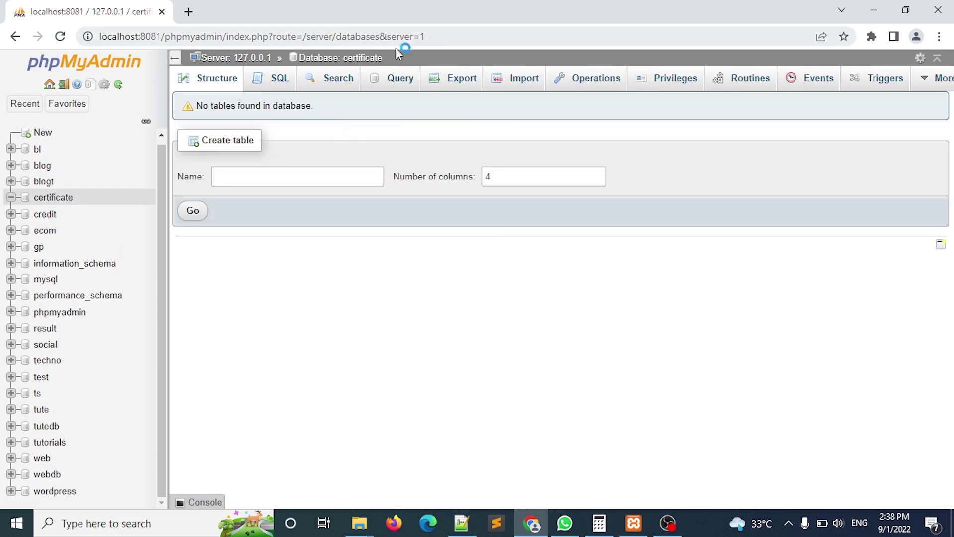
{"action": "key", "text": "alt+Tab"}
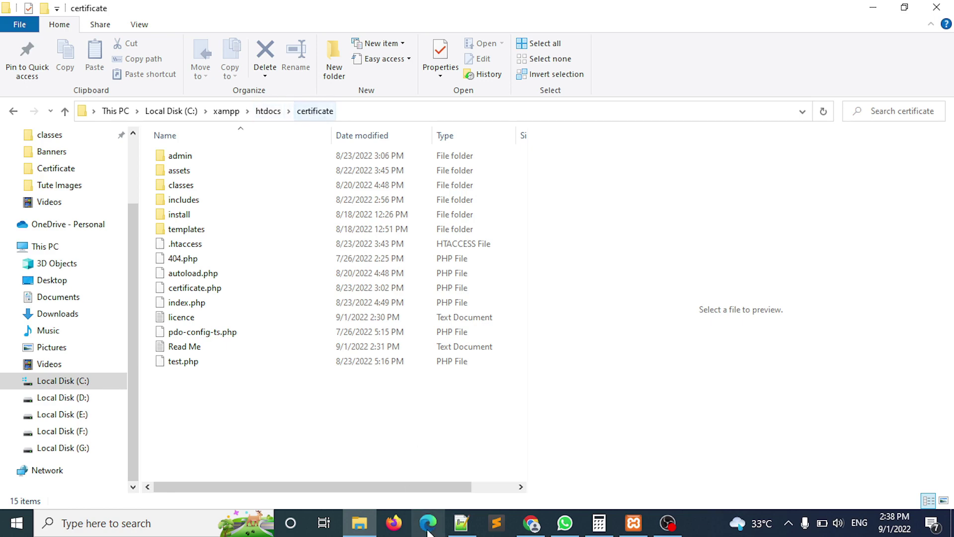
{"action": "key", "text": "alt+Tab"}
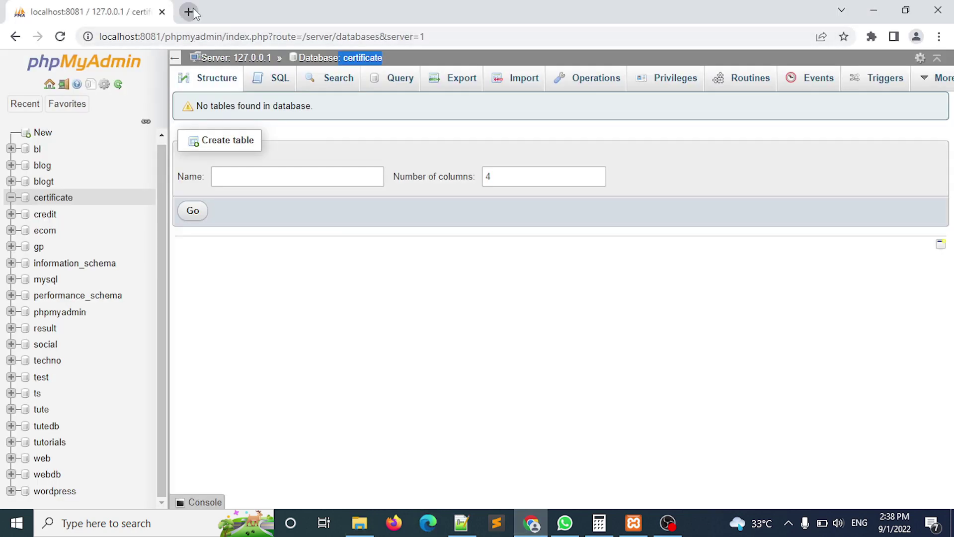
Load the certificate app at localhost:8081/certificate in a new tab.
{"action": "left_click", "coordinate": [192, 11]}
{"action": "type", "text": "loca"}
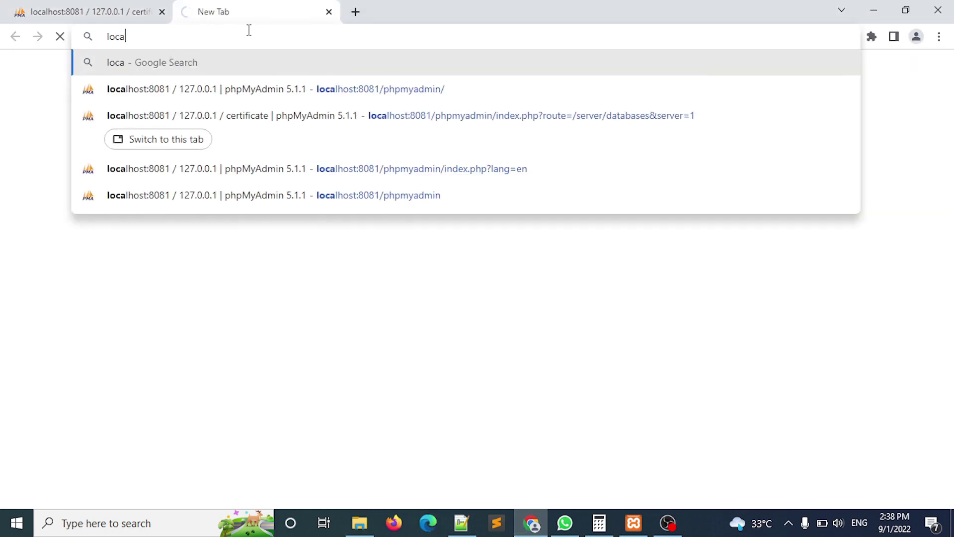
{"action": "type", "text": "lhost:8081/cert"}
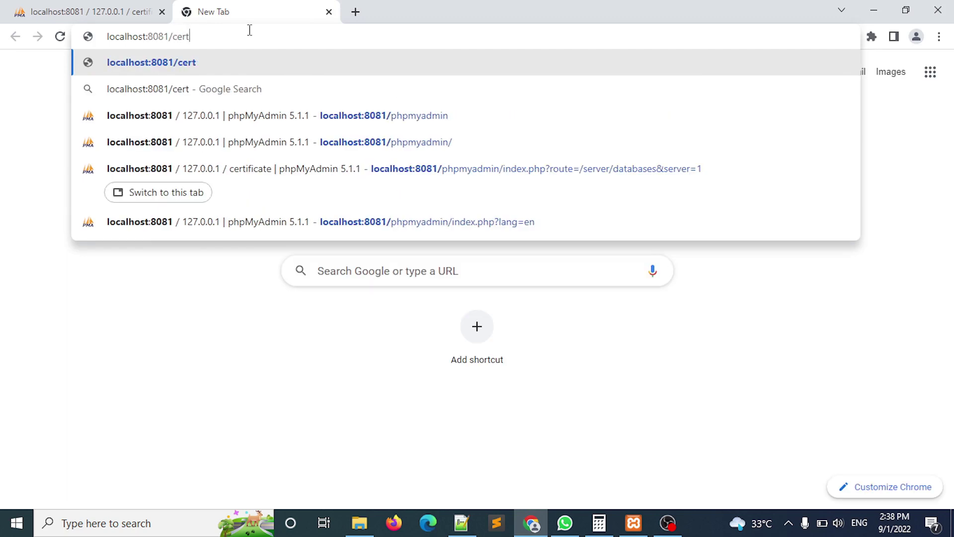
{"action": "type", "text": "ifi"}
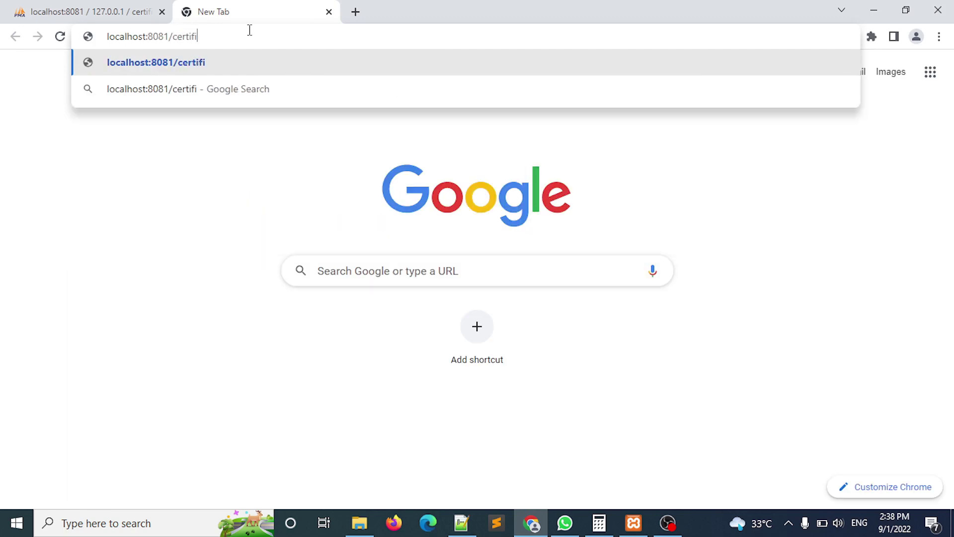
{"action": "type", "text": "cate"}
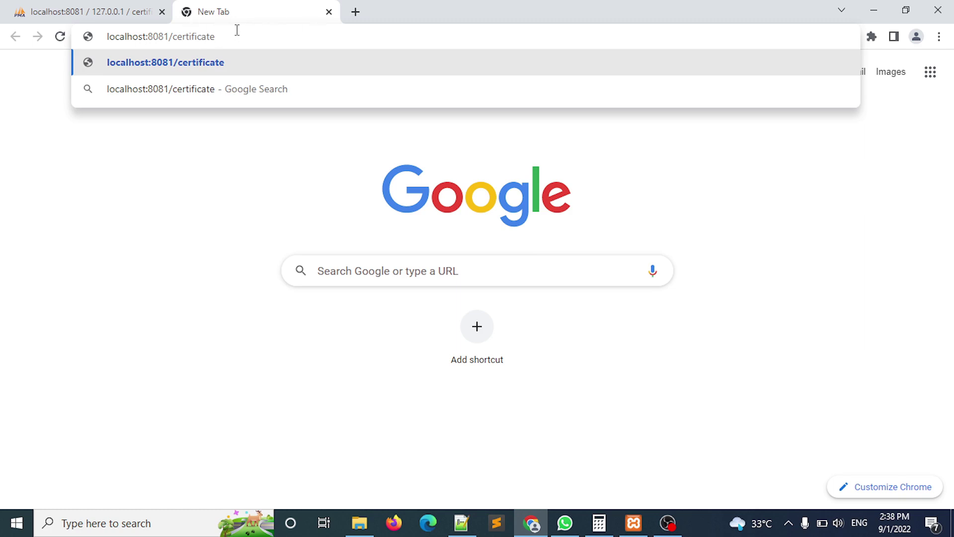
{"action": "key", "text": "Return"}
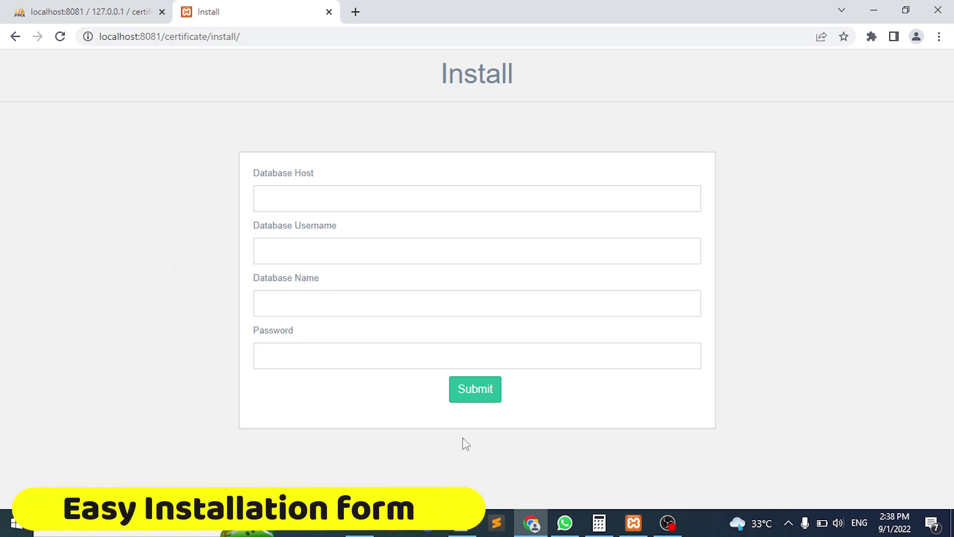
Enter 'localhost' as Database Host and 'root' as Database Username.
{"action": "left_click_drag", "start_coordinate": [315, 175], "coordinate": [242, 175]}
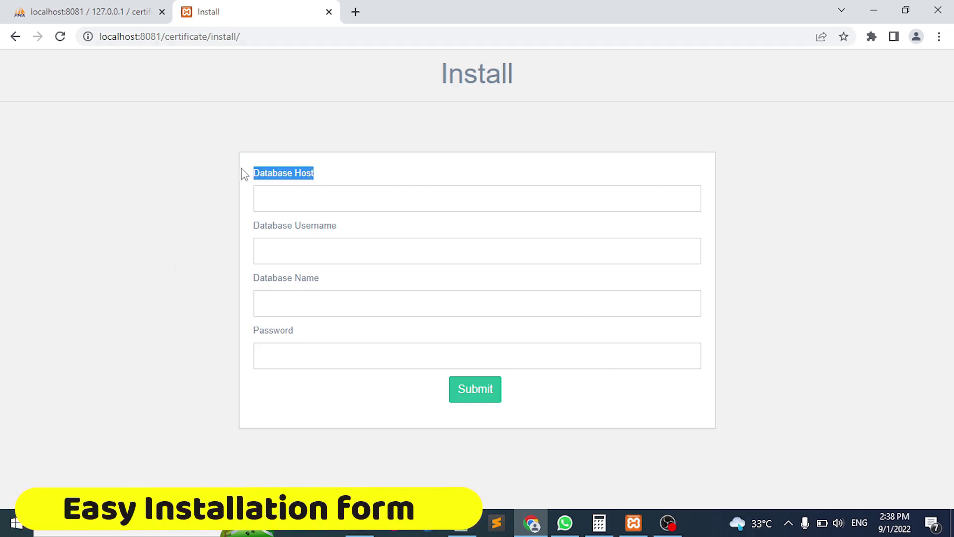
{"action": "left_click", "coordinate": [282, 192]}
{"action": "type", "text": "localhost"}
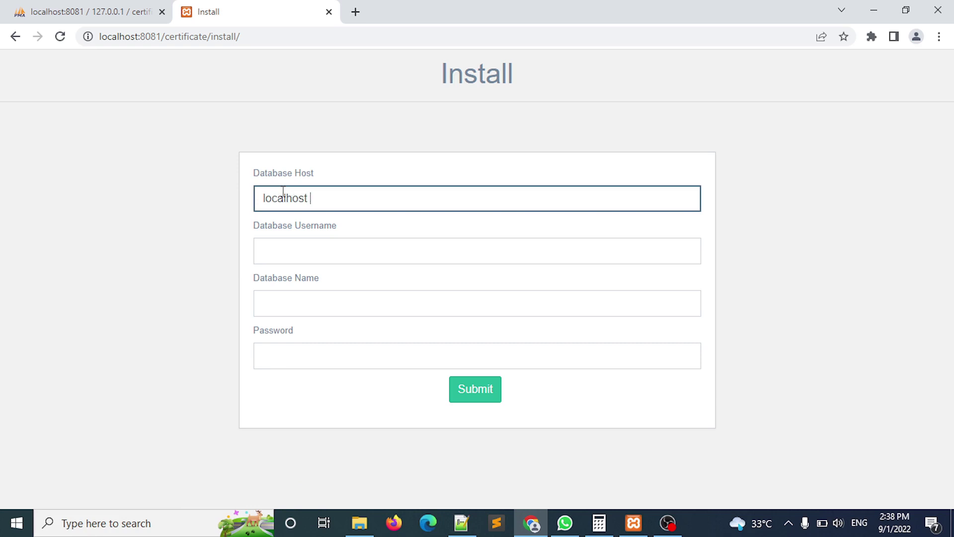
{"action": "key", "text": "Tab"}
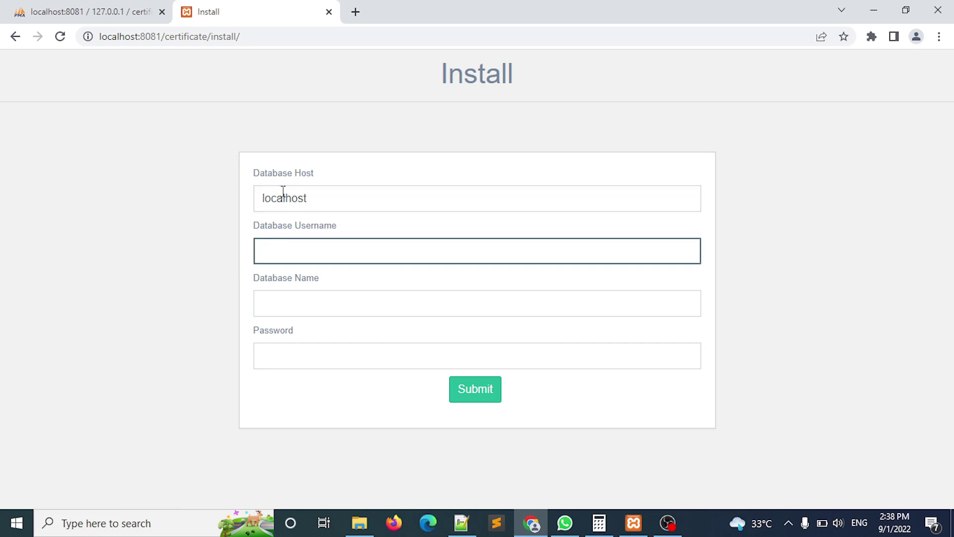
{"action": "type", "text": "root"}
{"action": "key", "text": "Tab"}
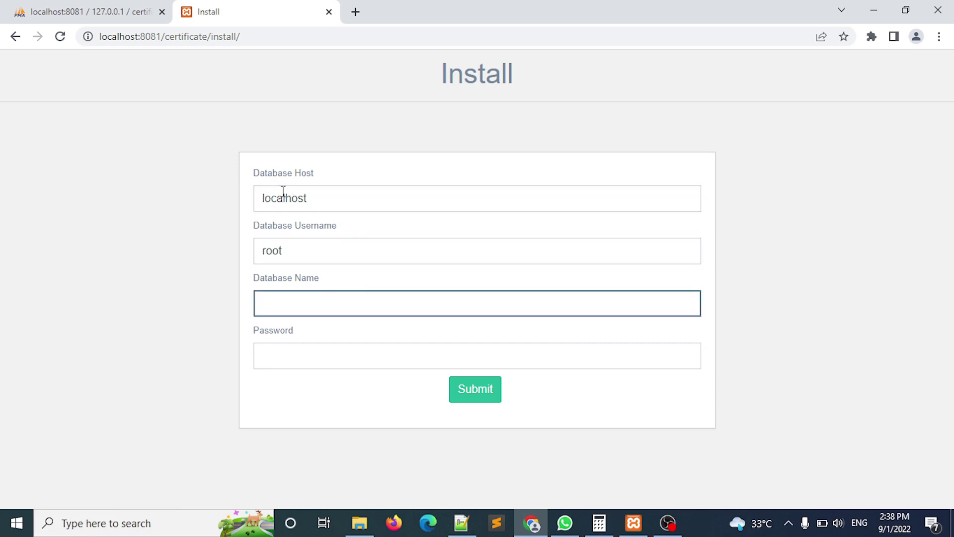
Copy 'certificate' from phpMyAdmin into Database Name and submit the installation settings.
{"action": "left_click", "coordinate": [102, 4]}
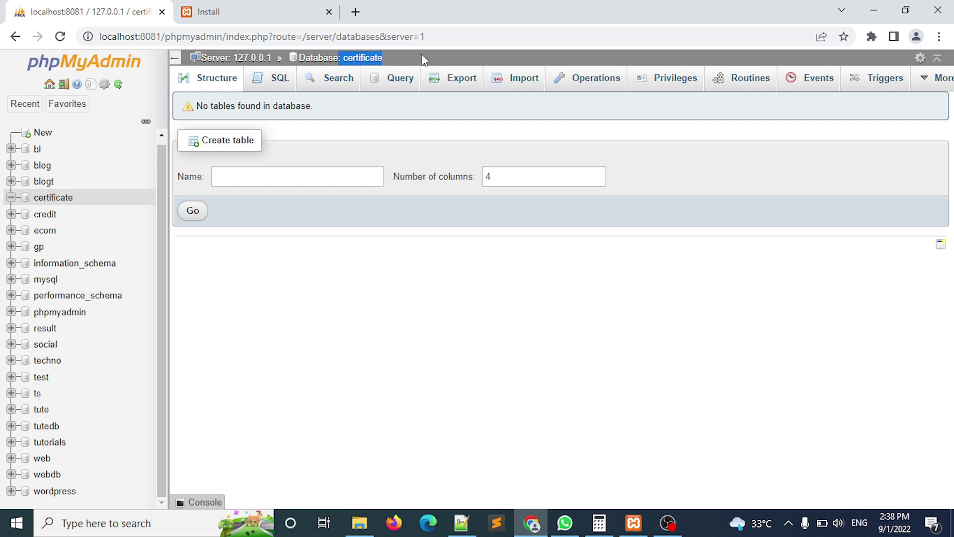
{"action": "right_click", "coordinate": [346, 67]}
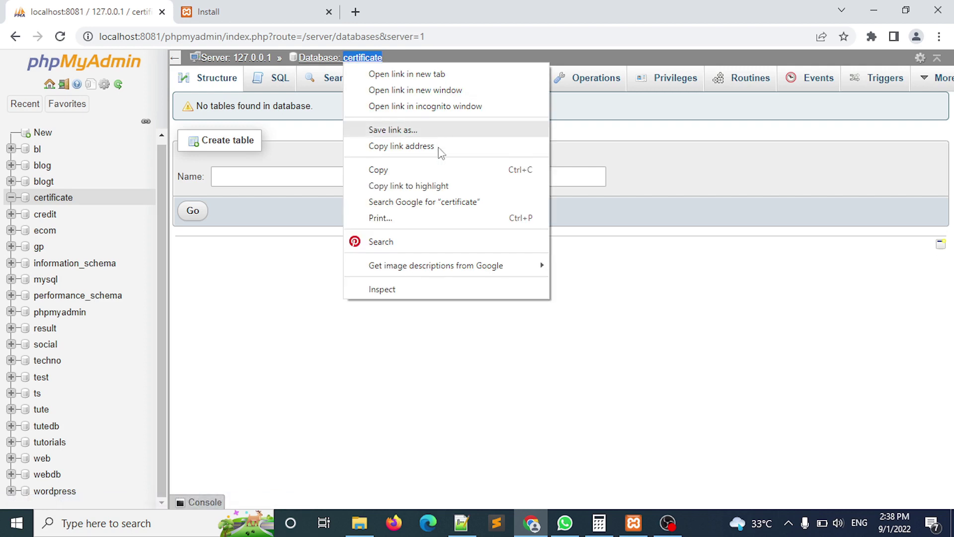
{"action": "left_click", "coordinate": [433, 168]}
{"action": "left_click", "coordinate": [261, 6]}
{"action": "left_click", "coordinate": [353, 312]}
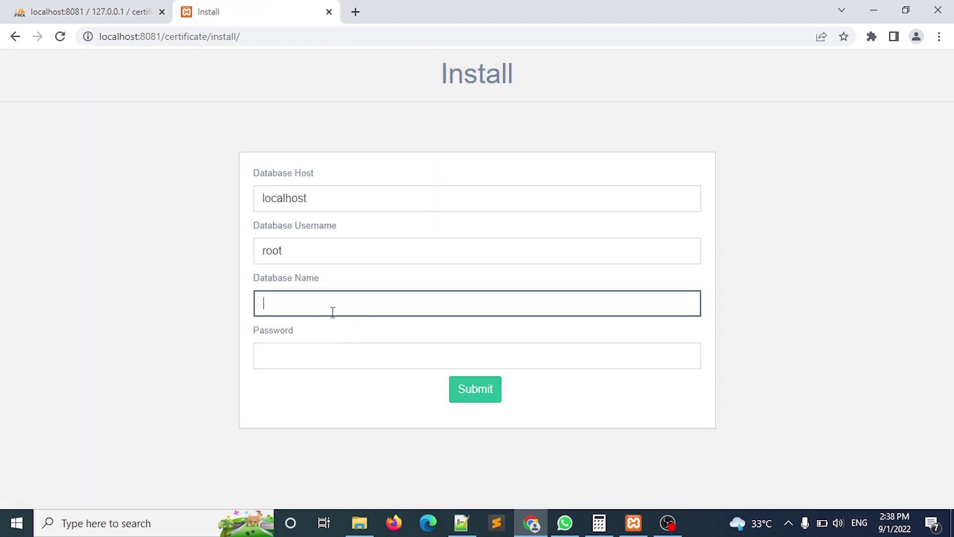
{"action": "right_click", "coordinate": [333, 311]}
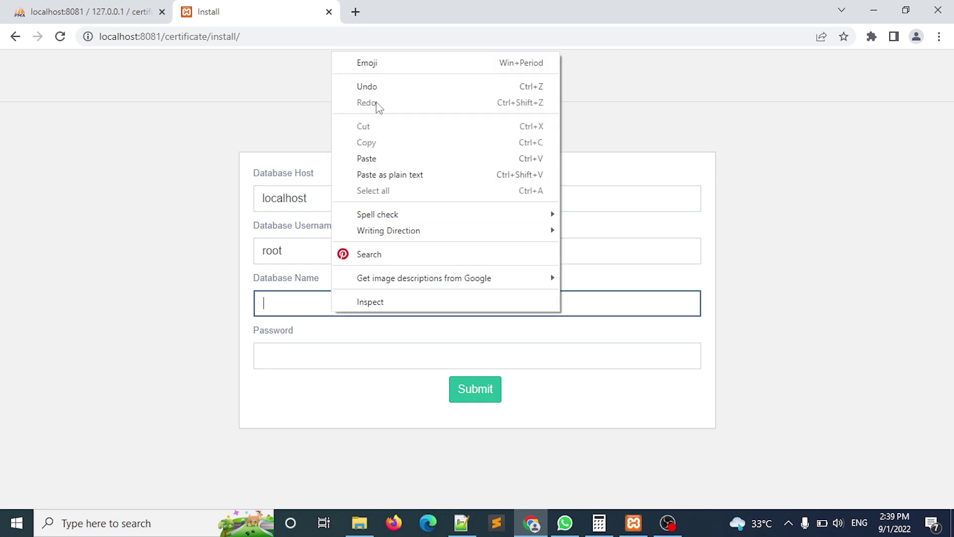
{"action": "left_click", "coordinate": [378, 158]}
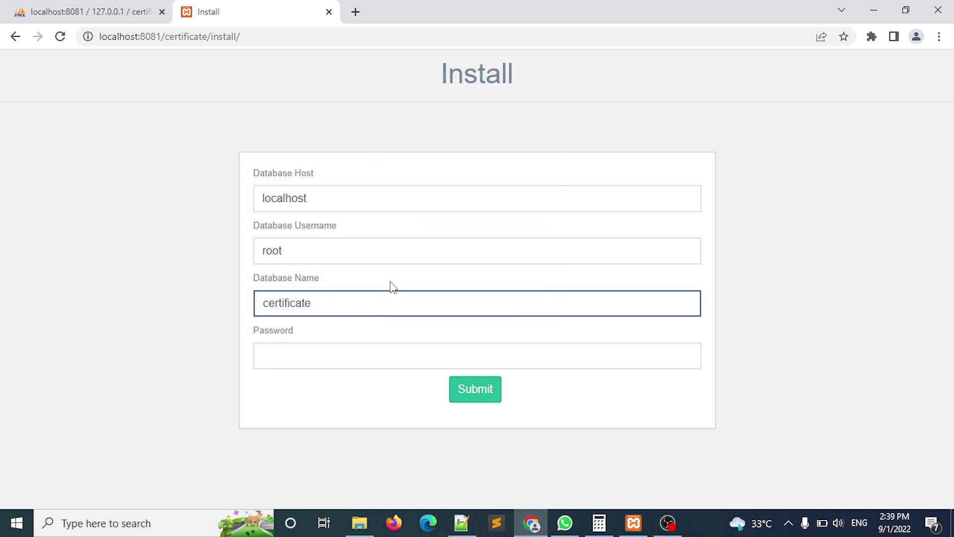
{"action": "left_click", "coordinate": [480, 391]}
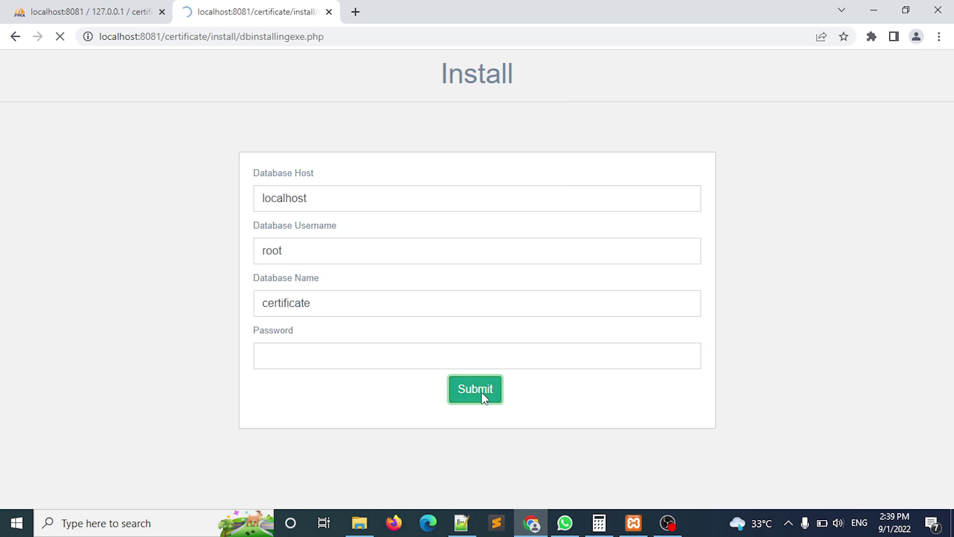
{"action": "left_click_drag", "start_coordinate": [426, 120], "coordinate": [369, 123]}
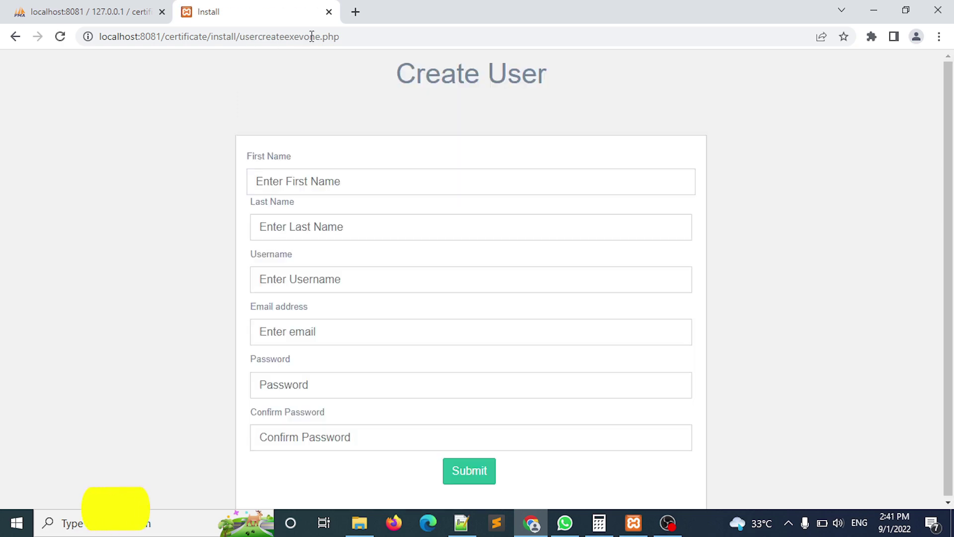
{"action": "left_click", "coordinate": [92, 11]}
{"action": "left_click", "coordinate": [62, 200]}
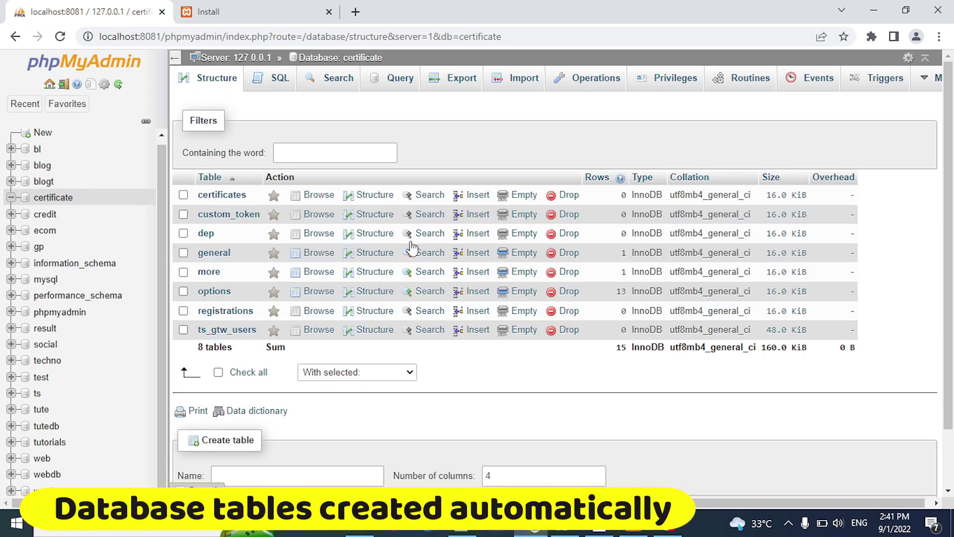
{"action": "left_click", "coordinate": [250, 8]}
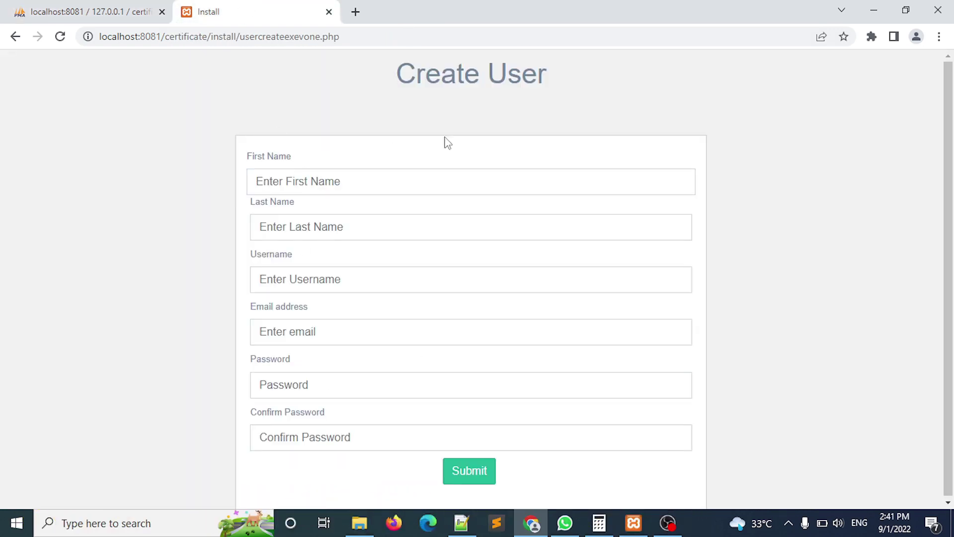
{"action": "left_click_drag", "start_coordinate": [369, 82], "coordinate": [522, 75]}
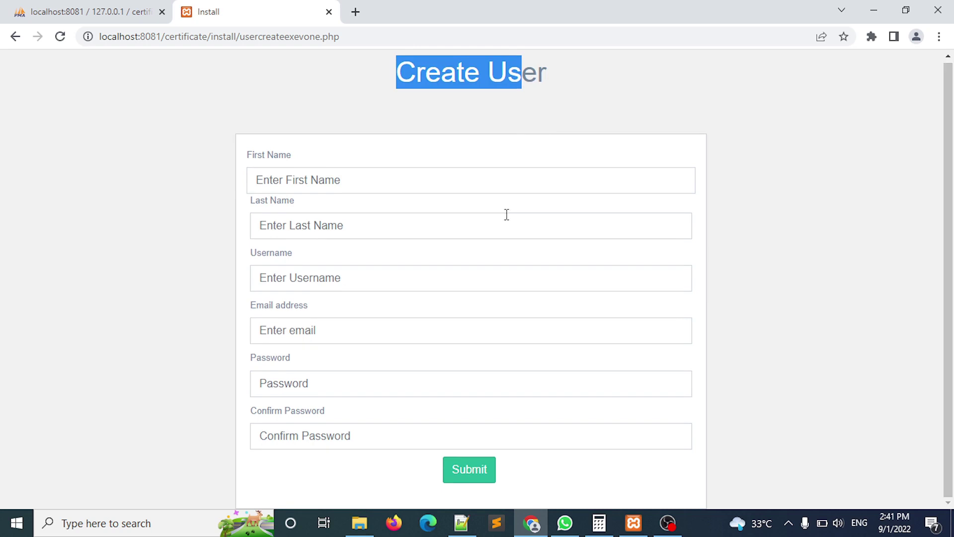
Enter the admin's first and last name, username and e-mail address.
{"action": "left_click", "coordinate": [402, 185]}
{"action": "type", "text": "Techno"}
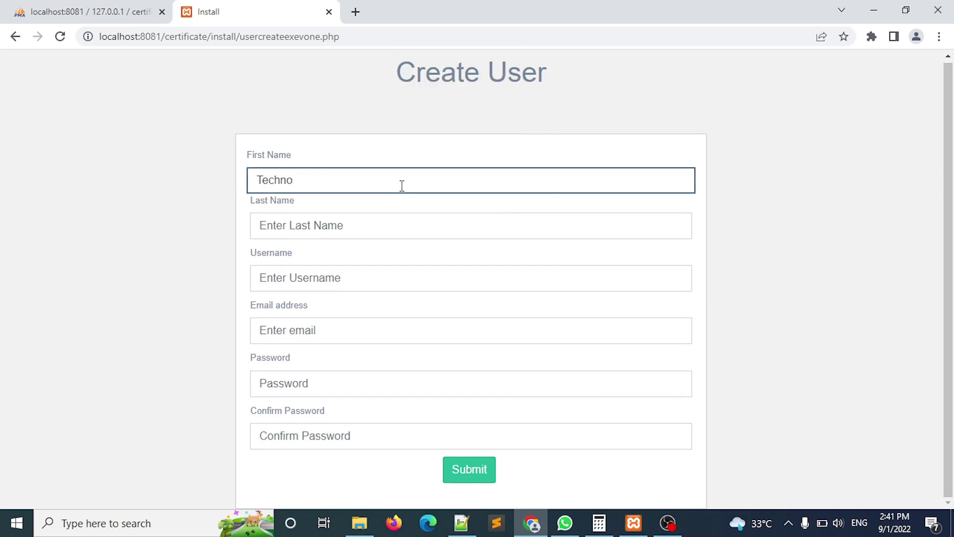
{"action": "key", "text": "Tab"}
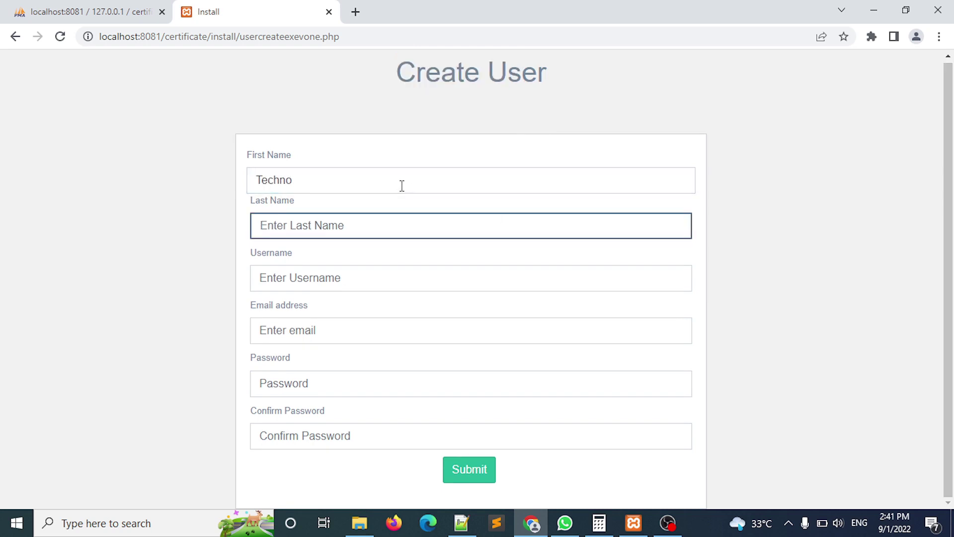
{"action": "type", "text": "Smarter"}
{"action": "key", "text": "Tab"}
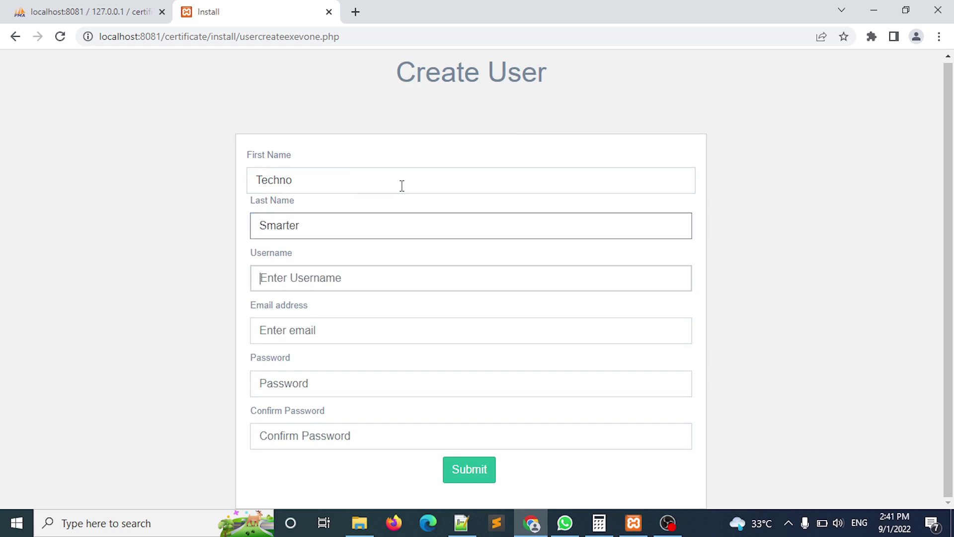
{"action": "type", "text": "technosmarter"}
{"action": "key", "text": "Tab"}
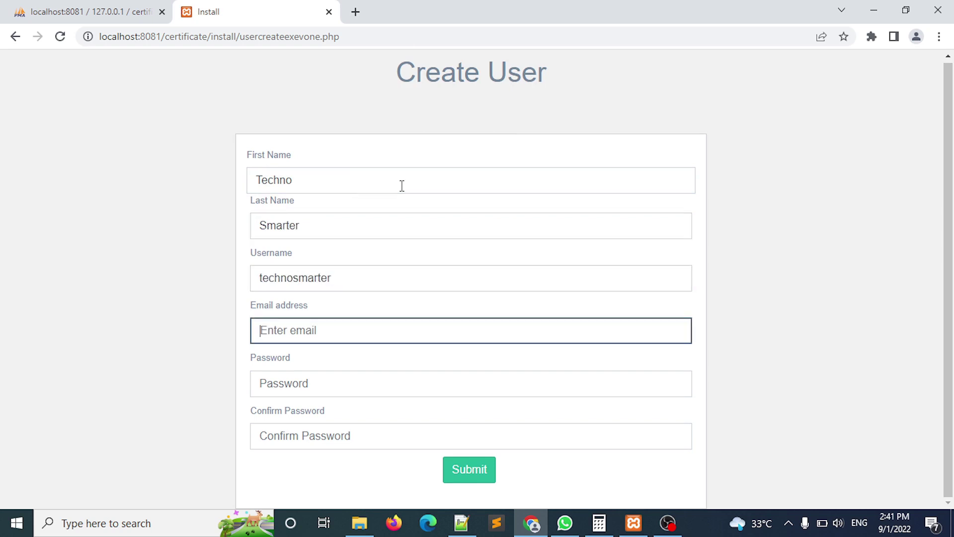
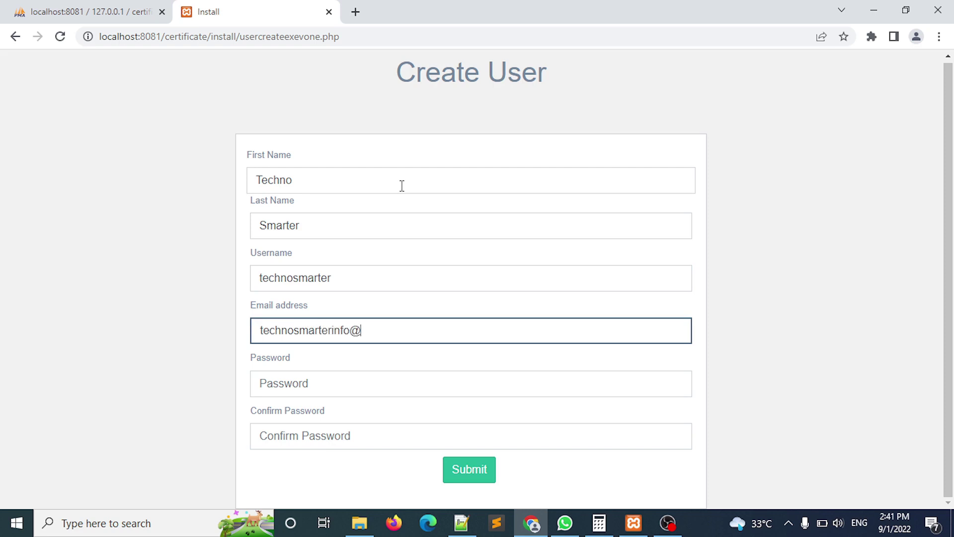
Fill in the admin password and its confirmation, then submit the account.
{"action": "key", "text": "Tab"}
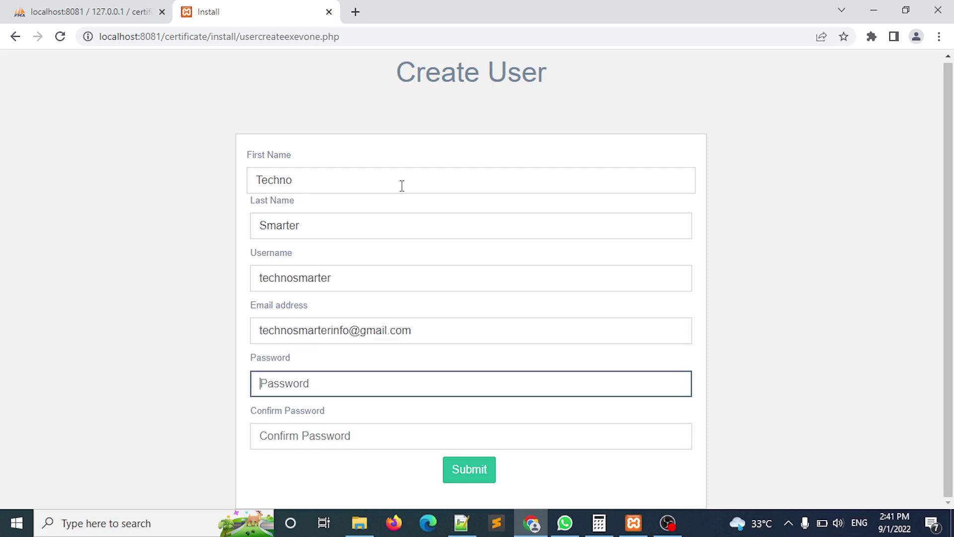
{"action": "type", "text": "12"}
{"action": "key", "text": "Tab"}
{"action": "type", "text": "12"}
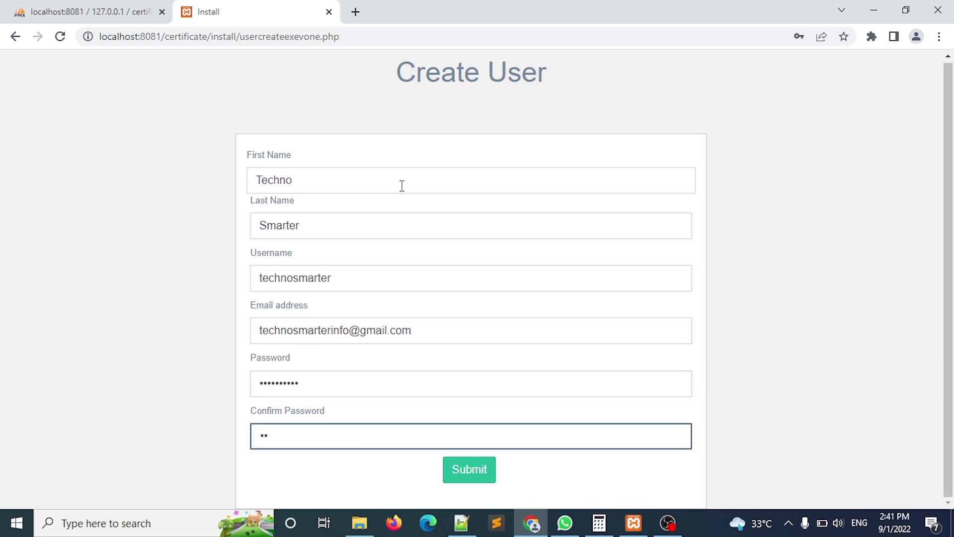
{"action": "key", "text": "BackSpace"}
{"action": "key", "text": "BackSpace"}
{"action": "type", "text": "12"}
{"action": "left_click", "coordinate": [479, 466]}
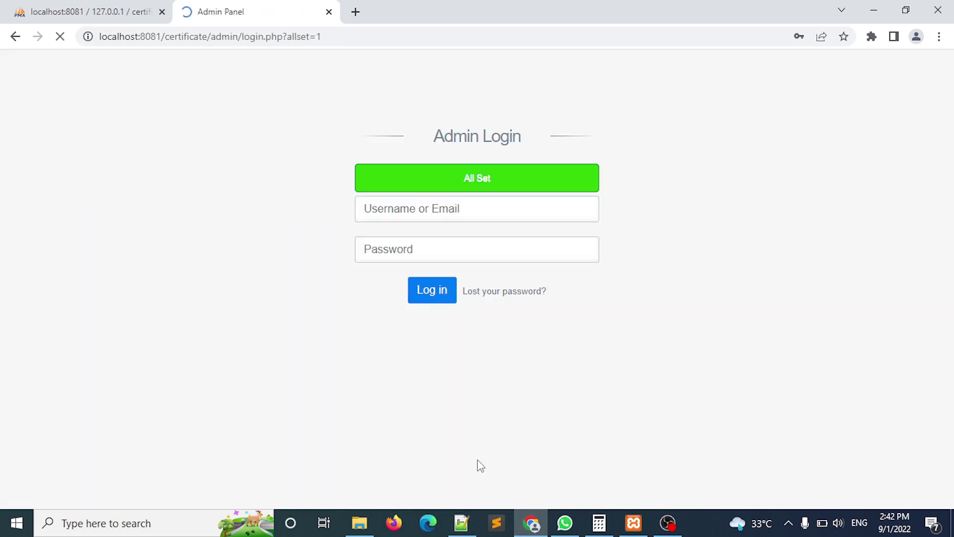
Log in to the admin panel with the new admin username and password.
{"action": "left_click_drag", "start_coordinate": [501, 171], "coordinate": [452, 190]}
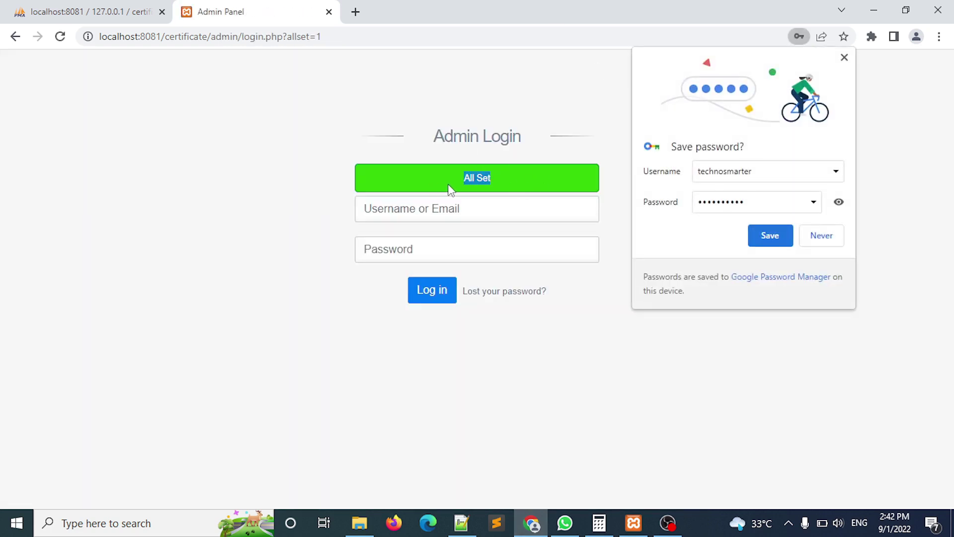
{"action": "left_click", "coordinate": [844, 58]}
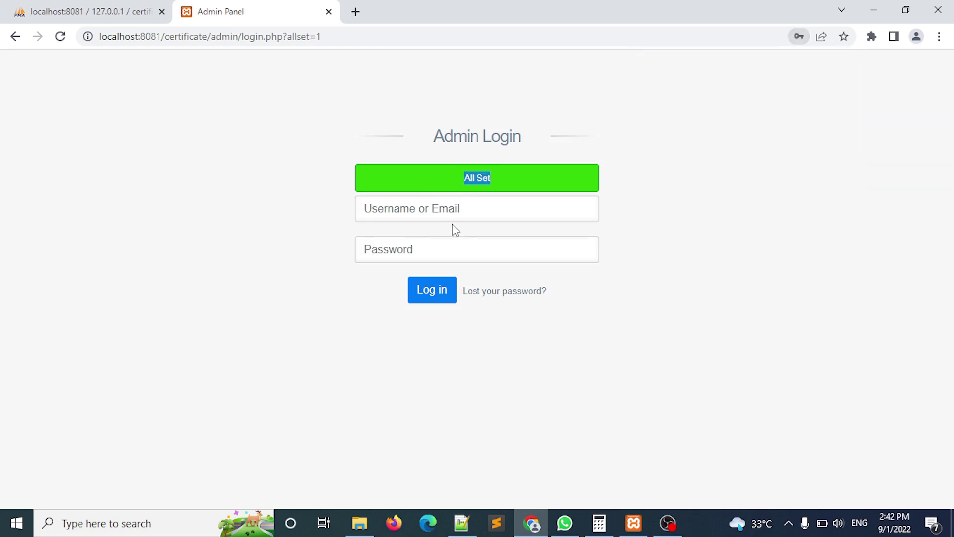
{"action": "left_click", "coordinate": [439, 215]}
{"action": "type", "text": "technosmarter"}
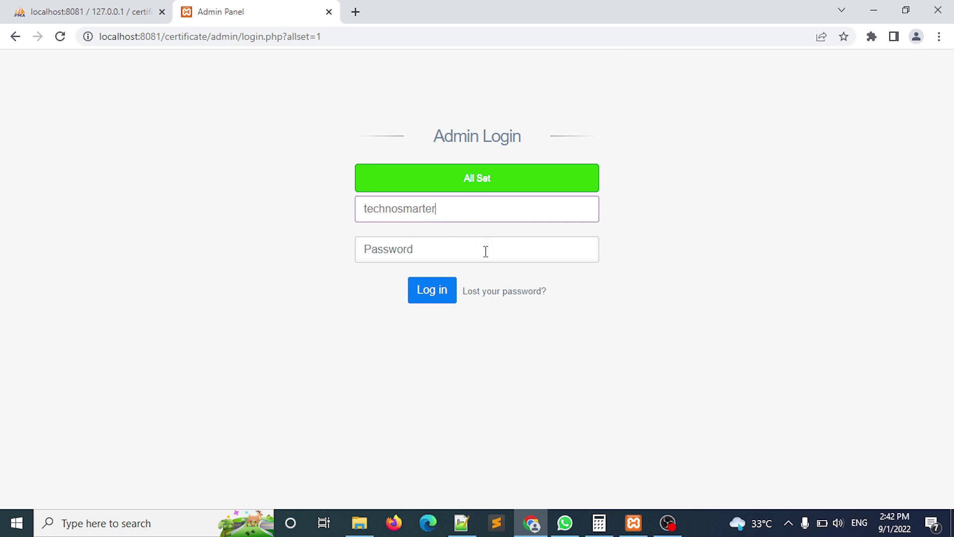
{"action": "left_click", "coordinate": [427, 255]}
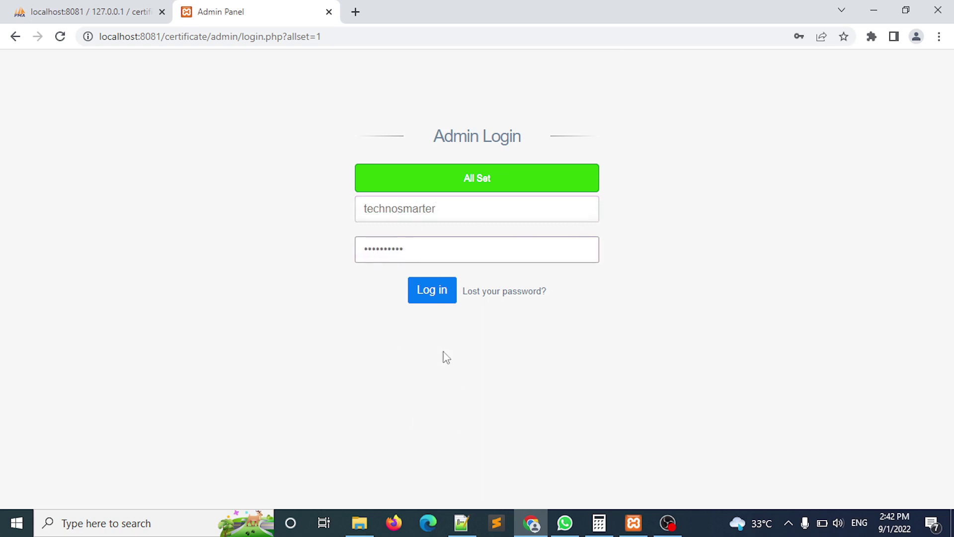
{"action": "left_click", "coordinate": [428, 301]}
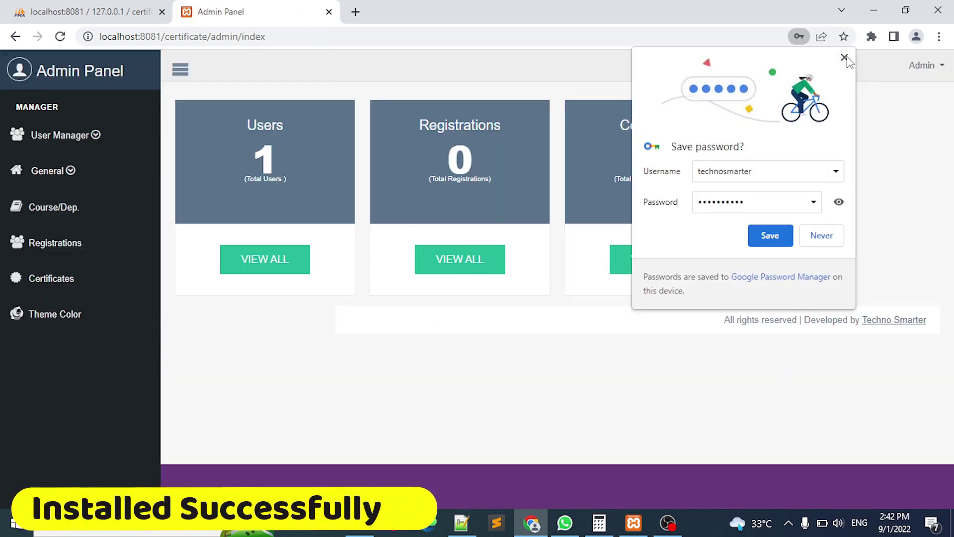
Dismiss the save-password prompt and open General Settings.
{"action": "left_click", "coordinate": [844, 57]}
{"action": "left_click", "coordinate": [73, 171]}
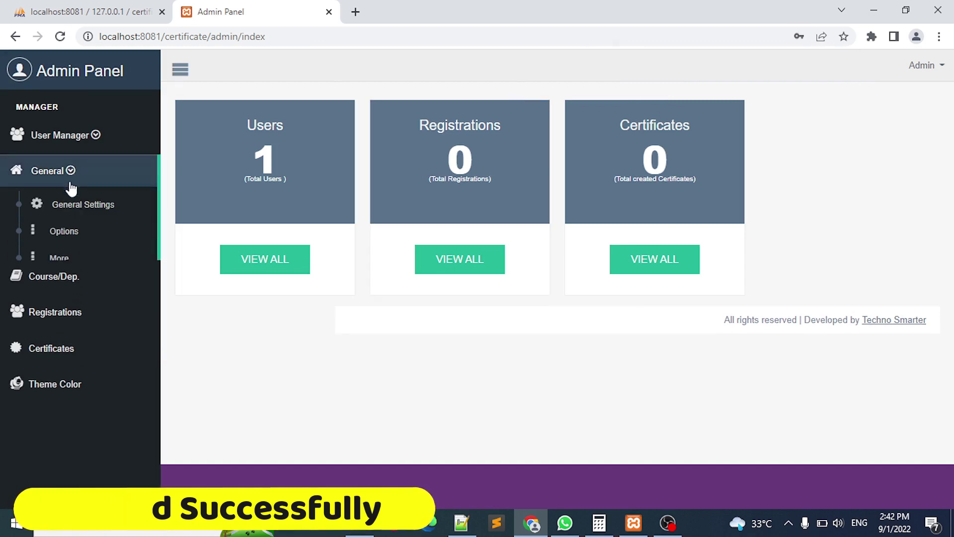
{"action": "left_click", "coordinate": [68, 211]}
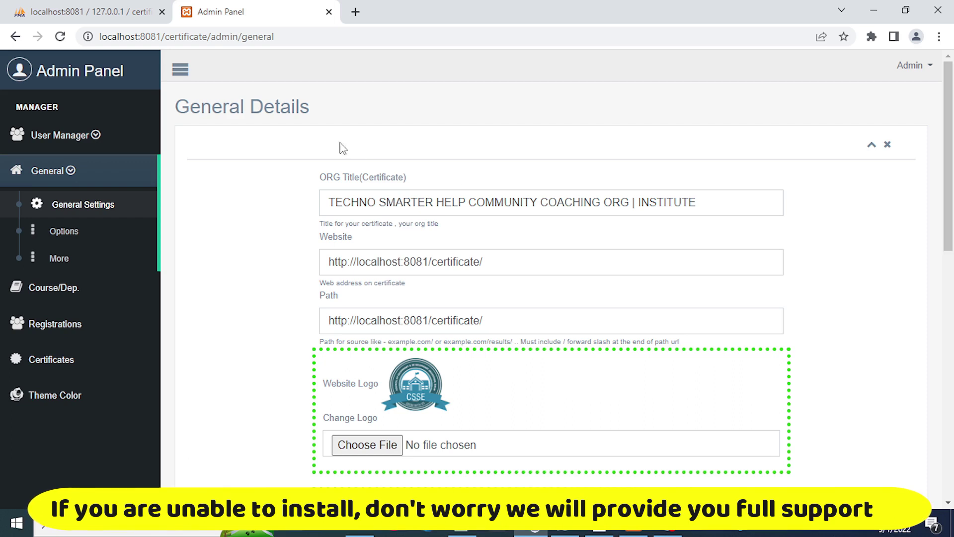
Check the Path value, save the General Details, and go to Course/Dep.
{"action": "left_click_drag", "start_coordinate": [211, 36], "coordinate": [99, 36]}
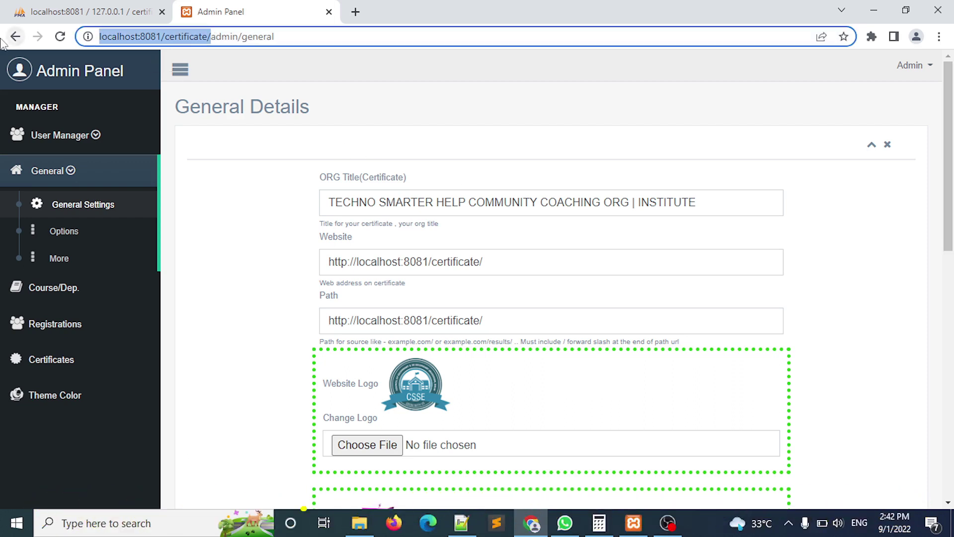
{"action": "left_click_drag", "start_coordinate": [579, 314], "coordinate": [204, 311]}
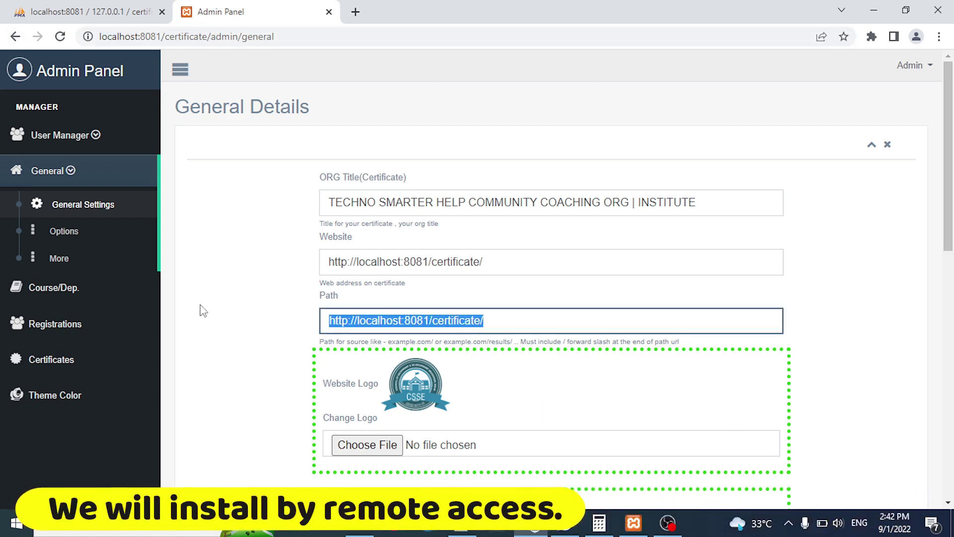
{"action": "key", "text": "ctrl+v"}
{"action": "scroll", "coordinate": [513, 354], "scroll_direction": "down", "scroll_amount": 12}
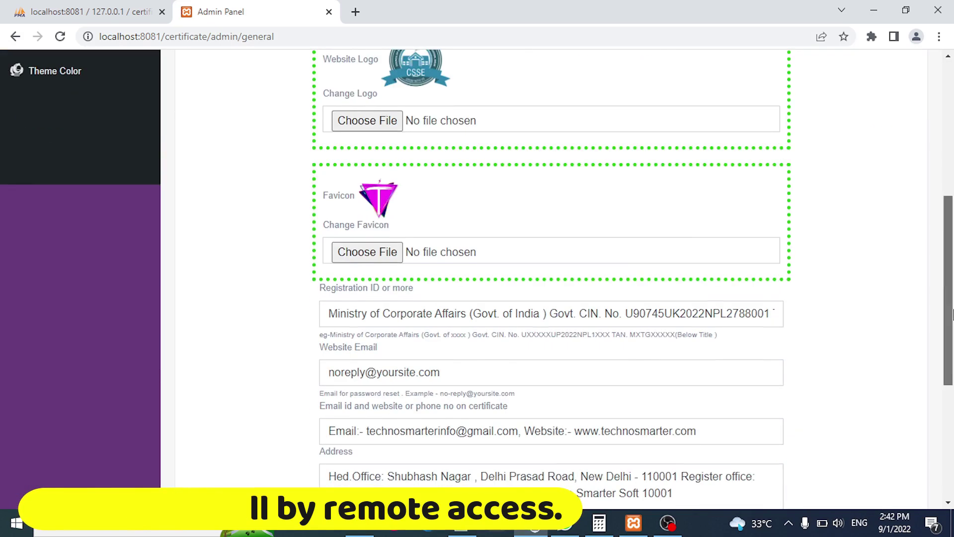
{"action": "left_click", "coordinate": [372, 437]}
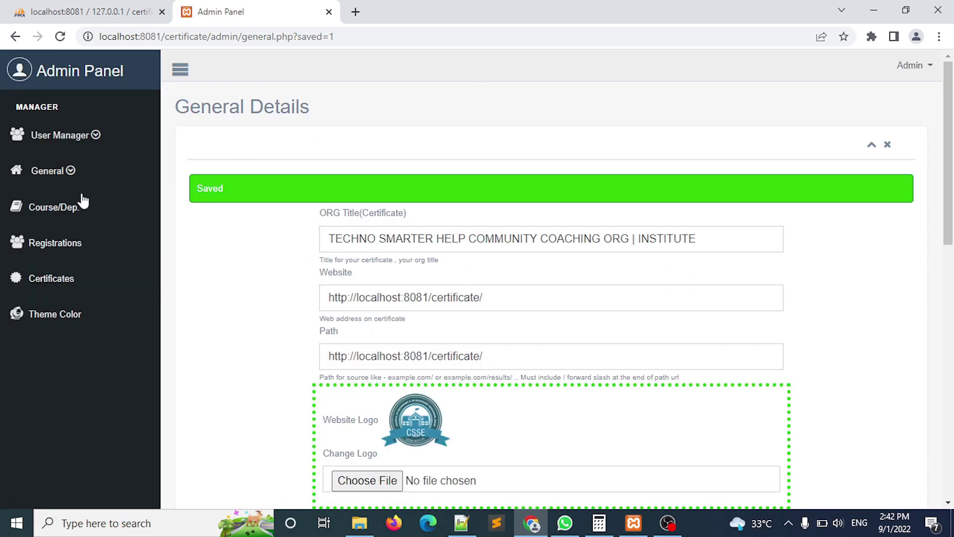
{"action": "left_click", "coordinate": [56, 204]}
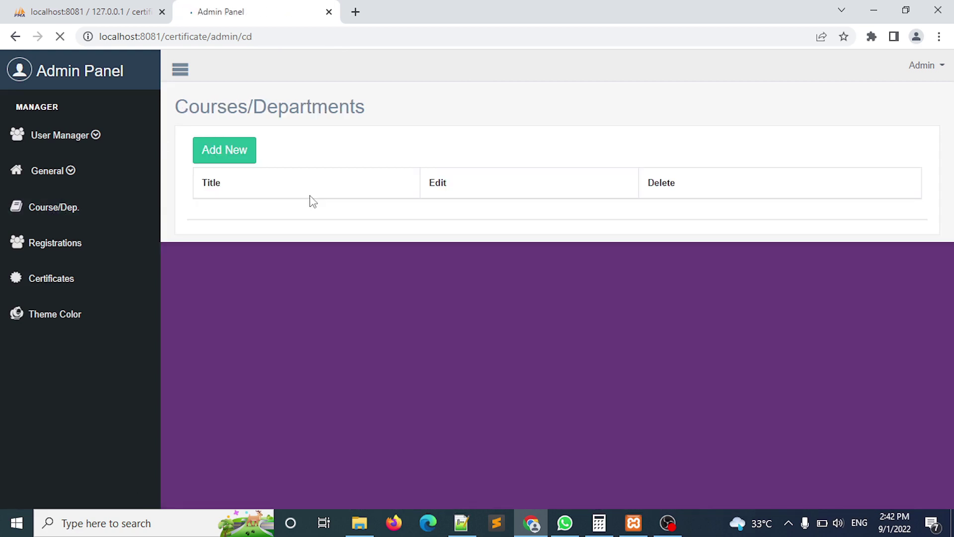
Add the course 'Computer basic and programming', then go to Registrations.
{"action": "left_click", "coordinate": [249, 151]}
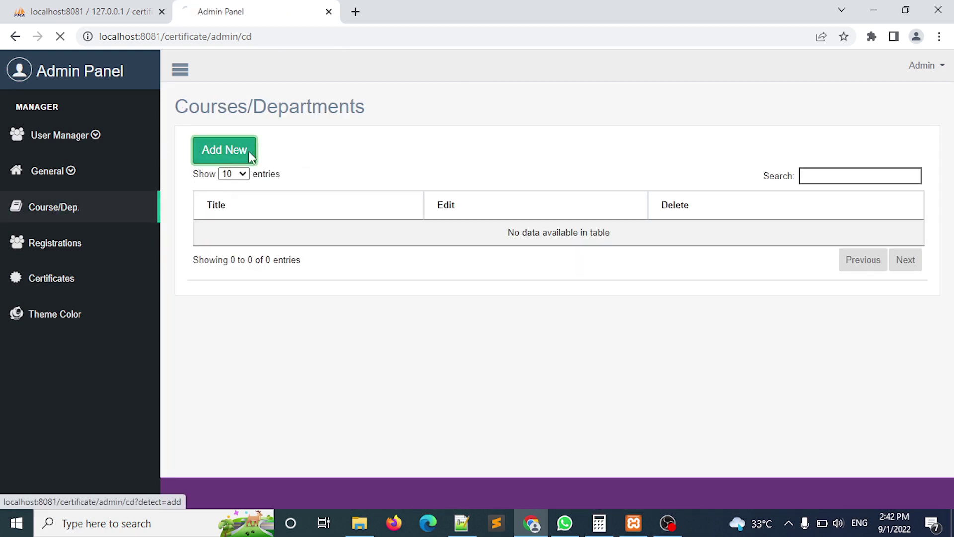
{"action": "left_click", "coordinate": [296, 173]}
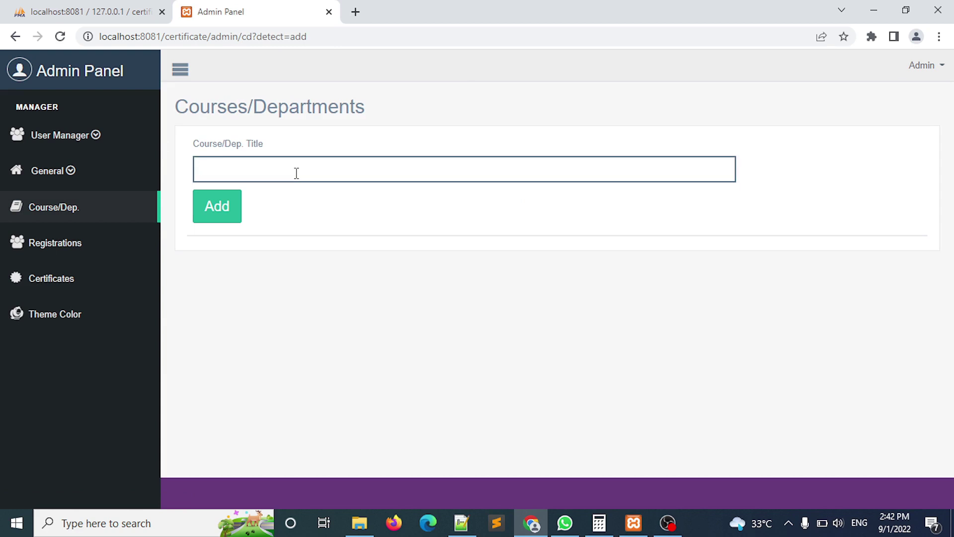
{"action": "type", "text": "Computer basic and programming"}
{"action": "left_click", "coordinate": [220, 212]}
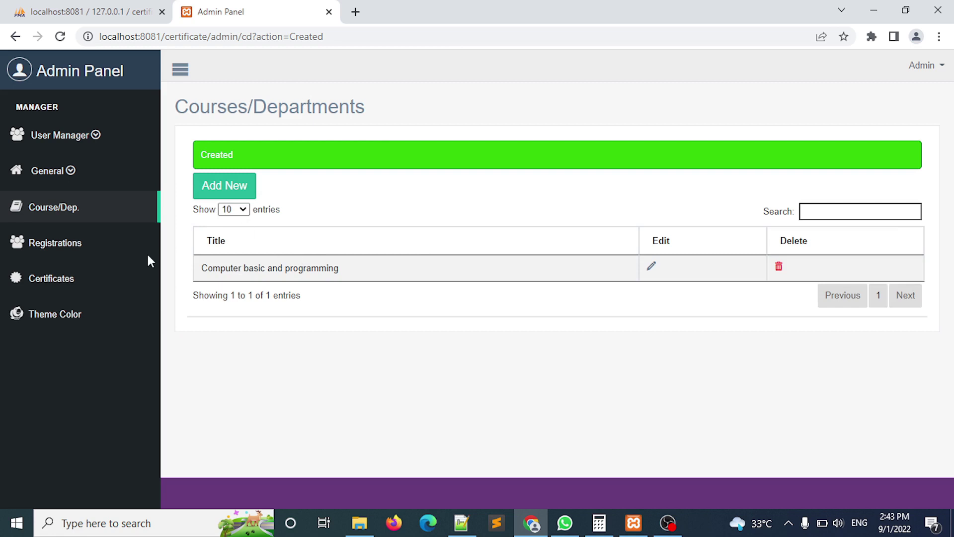
{"action": "left_click", "coordinate": [72, 243]}
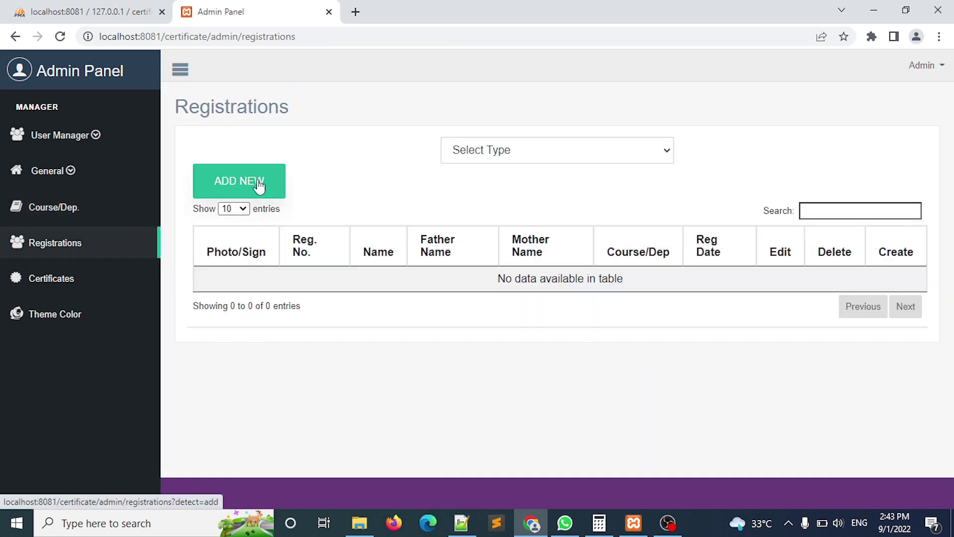
Start a new registration with the student's, father's and mother's names and the Computer basic course.
{"action": "left_click", "coordinate": [258, 182]}
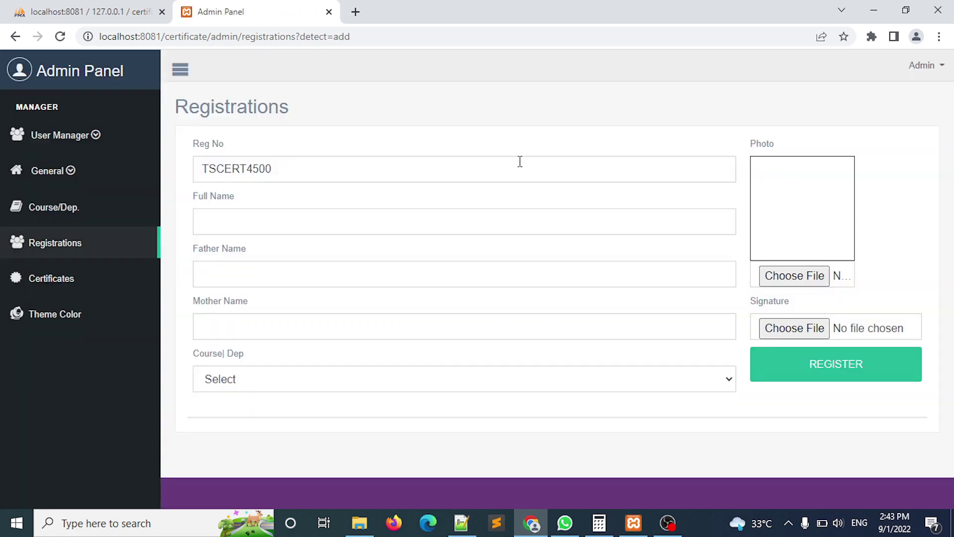
{"action": "left_click", "coordinate": [405, 220]}
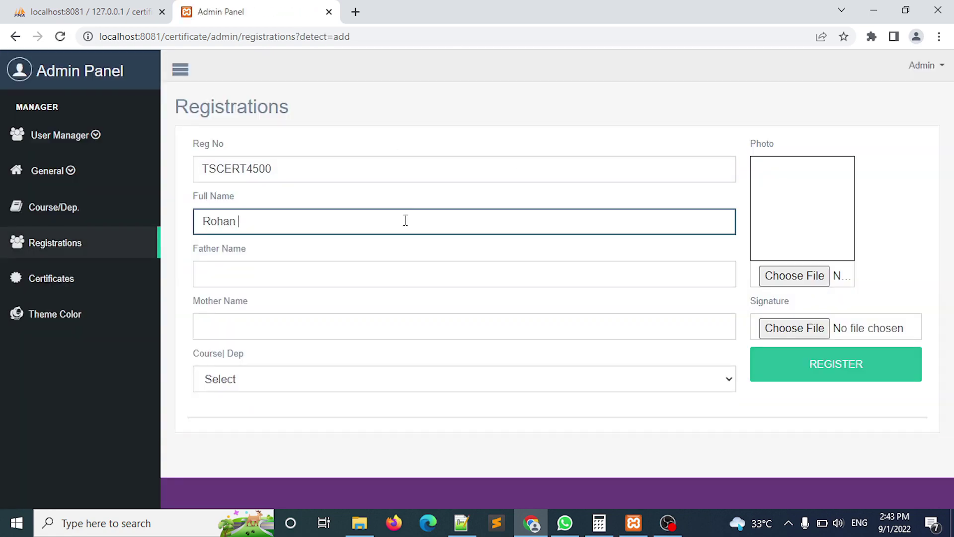
{"action": "key", "text": "Tab"}
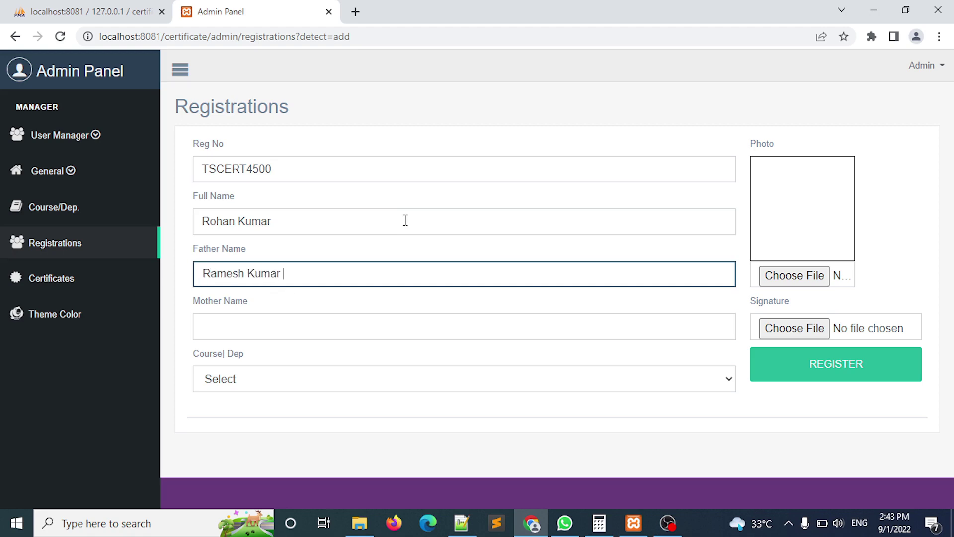
{"action": "key", "text": "Tab"}
{"action": "key", "text": "Tab"}
{"action": "key", "text": "Down"}
Attach the student's photo and sign.png signature, then check Certificates and Registrations.
{"action": "left_click", "coordinate": [796, 283]}
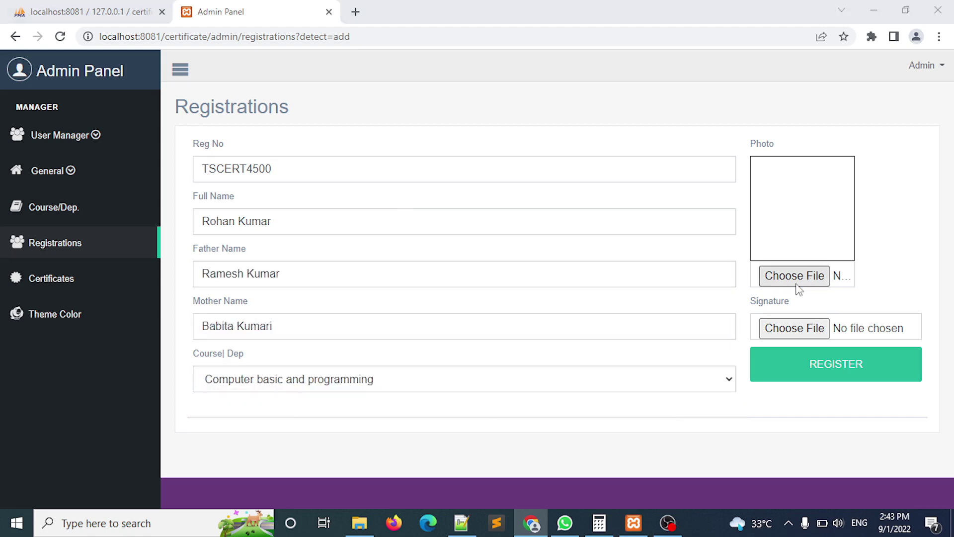
{"action": "double_click", "coordinate": [390, 196]}
{"action": "left_click", "coordinate": [806, 328]}
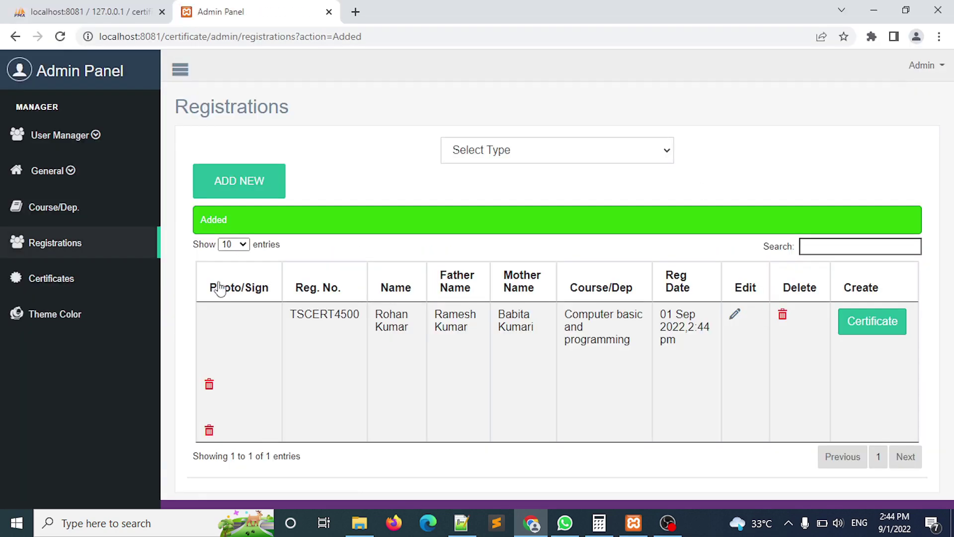
{"action": "left_click", "coordinate": [72, 280]}
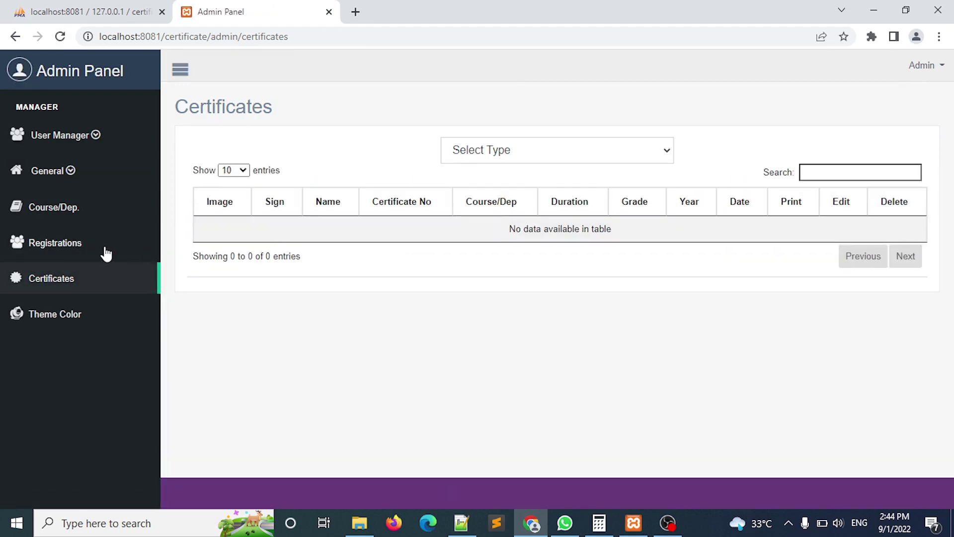
{"action": "left_click", "coordinate": [77, 243]}
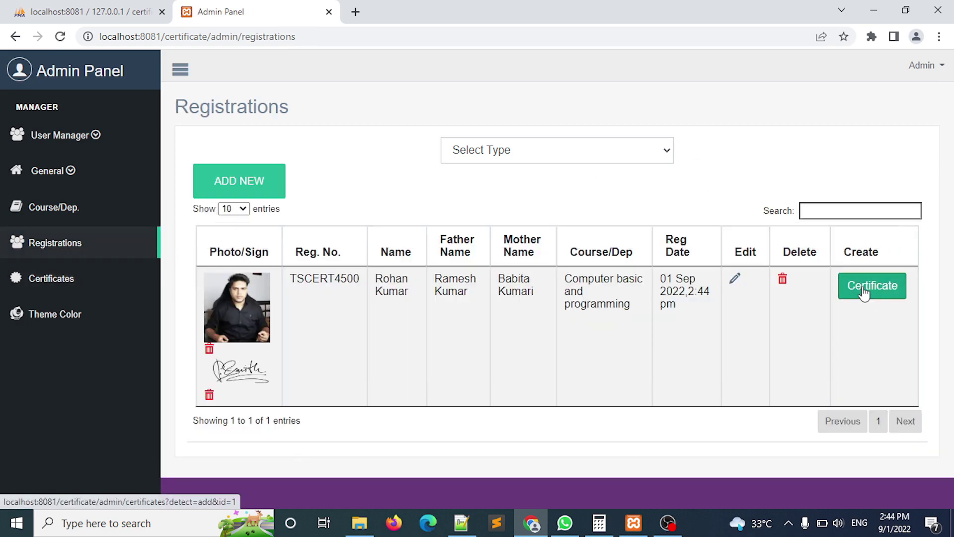
Create the student's certificate with duration 6 Months, grade A+ and year 2022.
{"action": "left_click", "coordinate": [863, 292]}
{"action": "left_click", "coordinate": [559, 286]}
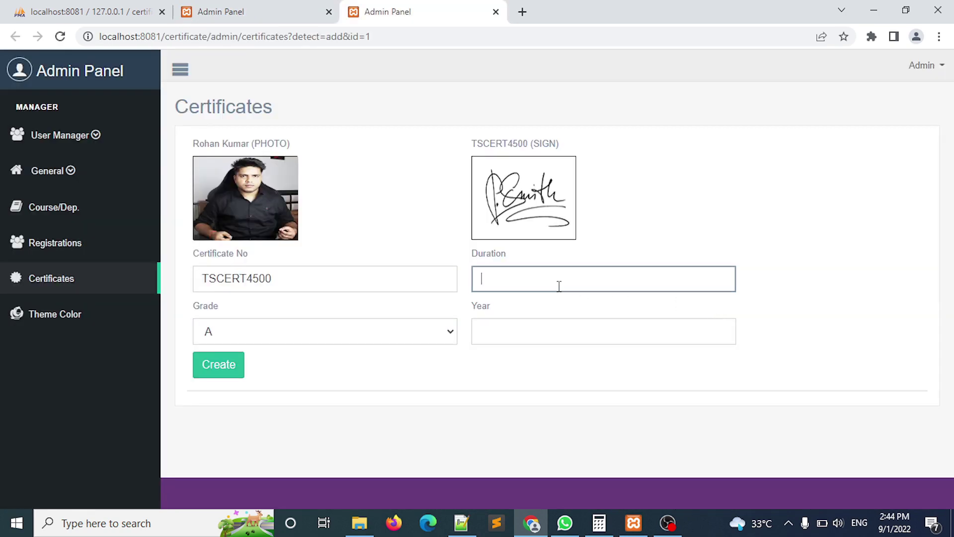
{"action": "type", "text": "6 "}
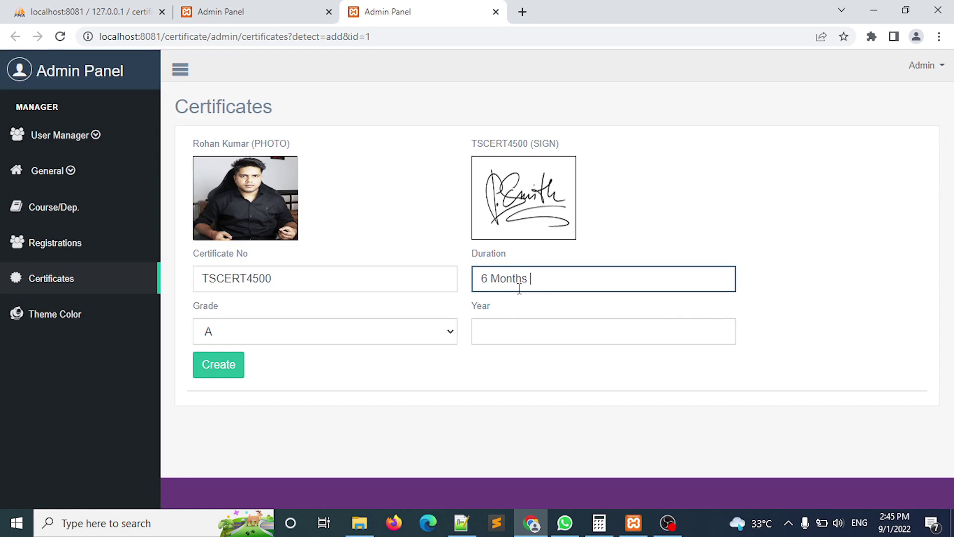
{"action": "type", "text": "Months"}
{"action": "key", "text": "Tab"}
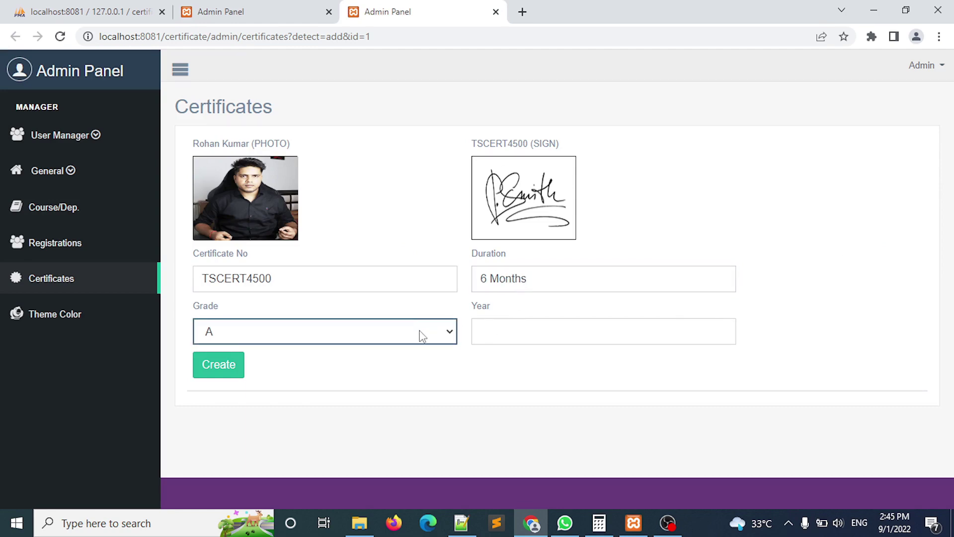
{"action": "left_click", "coordinate": [421, 336]}
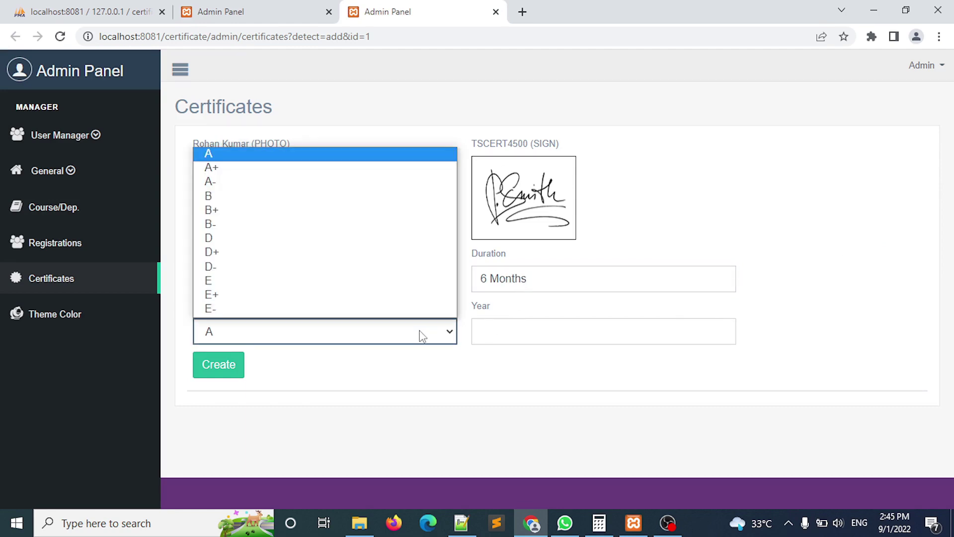
{"action": "left_click", "coordinate": [273, 169]}
{"action": "left_click", "coordinate": [528, 330]}
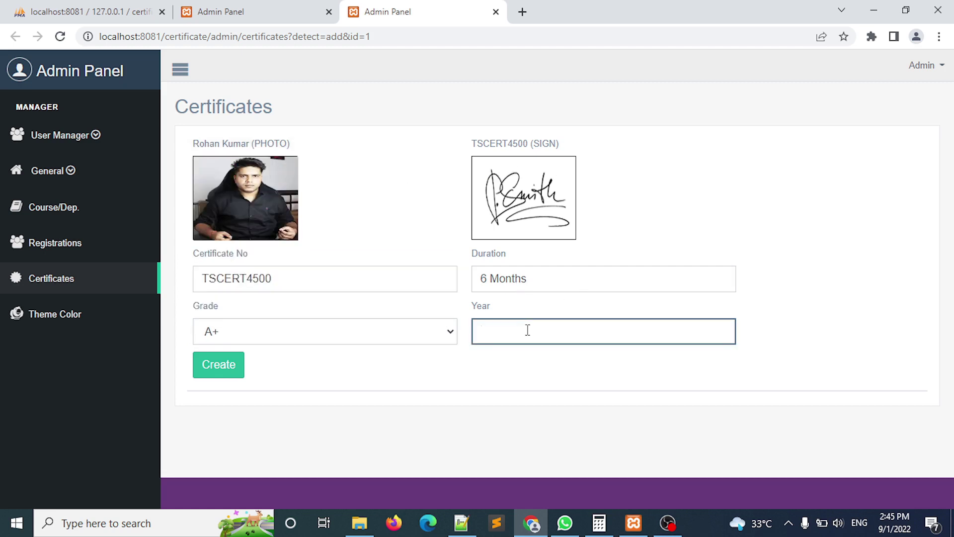
{"action": "type", "text": "2022"}
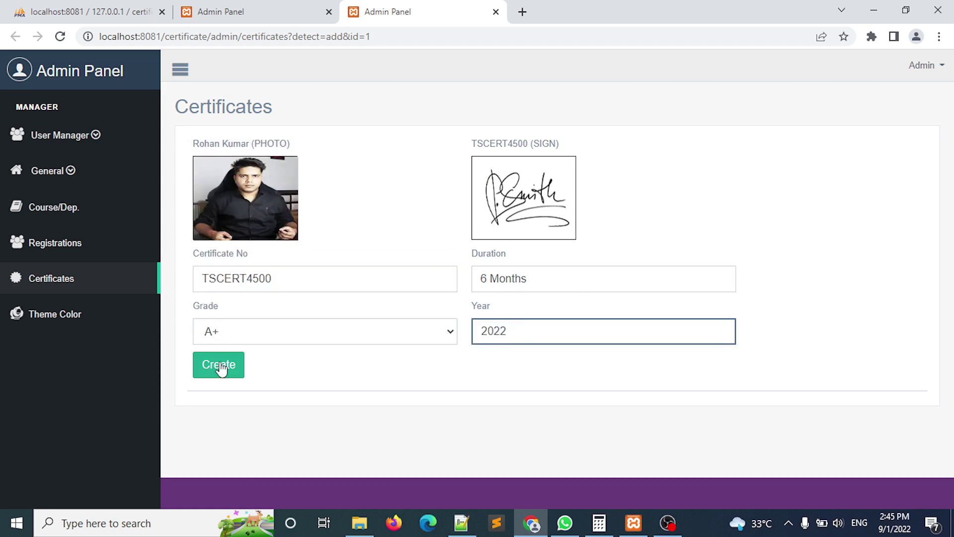
{"action": "left_click", "coordinate": [219, 365]}
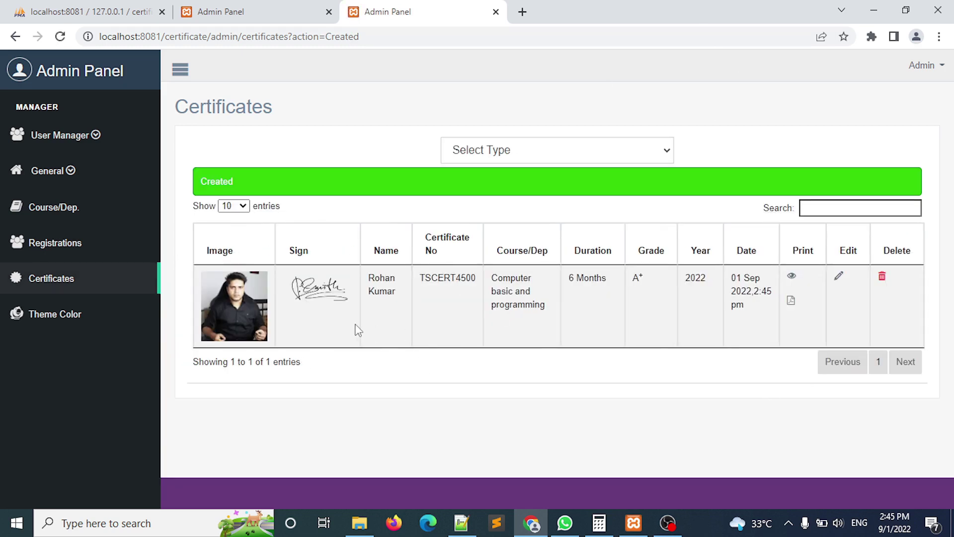
Preview certificate TSCERT4500 and close the preview.
{"action": "left_click", "coordinate": [792, 277]}
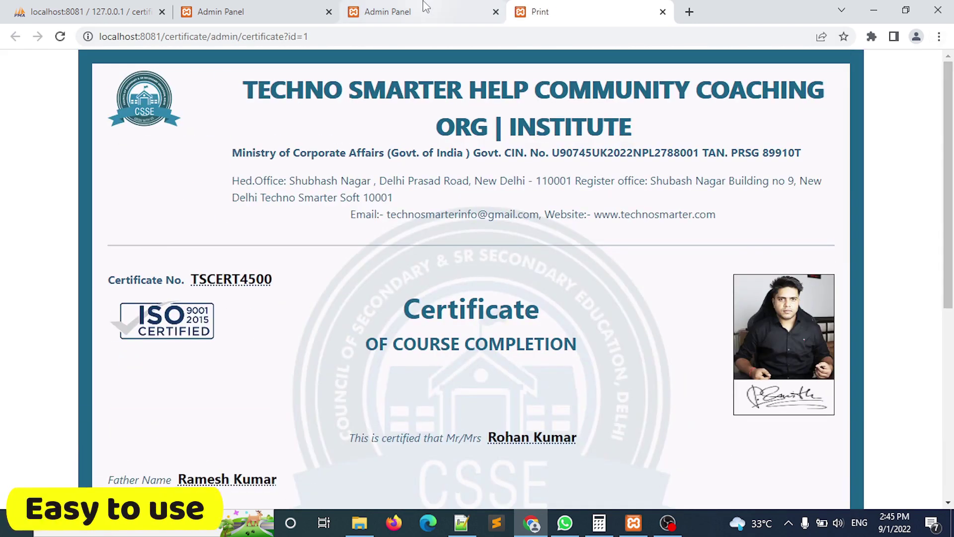
{"action": "left_click_drag", "start_coordinate": [949, 203], "coordinate": [951, 366]}
{"action": "left_click", "coordinate": [663, 11]}
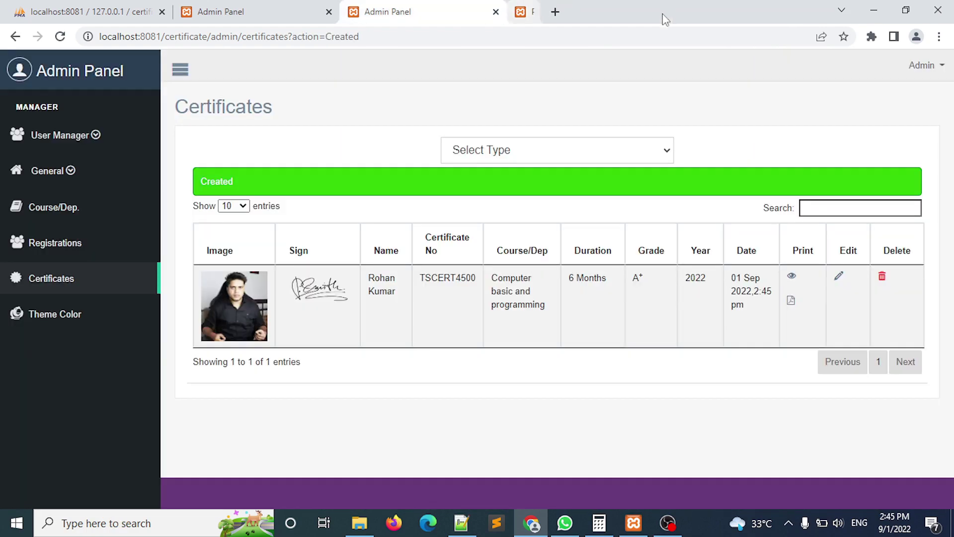
Print the certificate with Microsoft Print to PDF, saving a file named after the student to the desktop.
{"action": "left_click", "coordinate": [791, 301]}
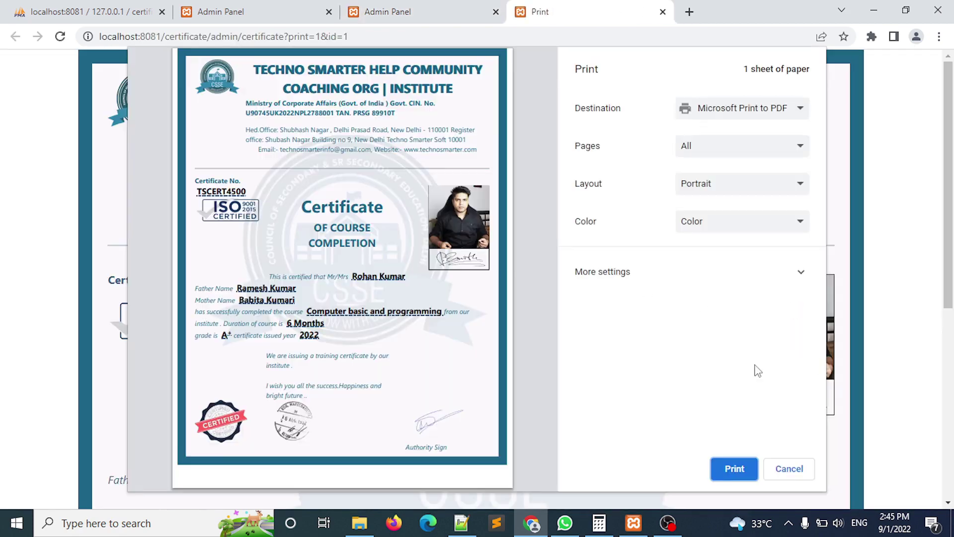
{"action": "left_click", "coordinate": [735, 469]}
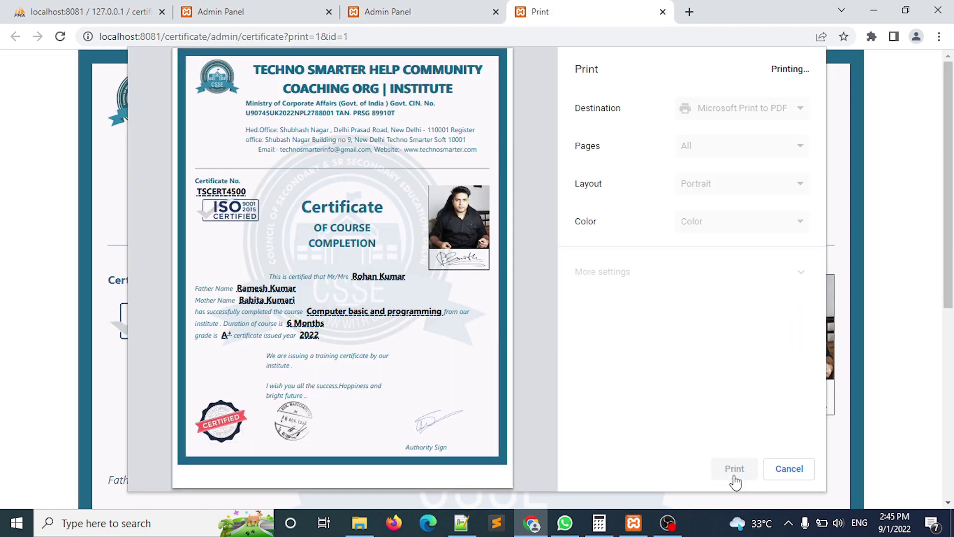
{"action": "type", "text": "Rohan Certificate"}
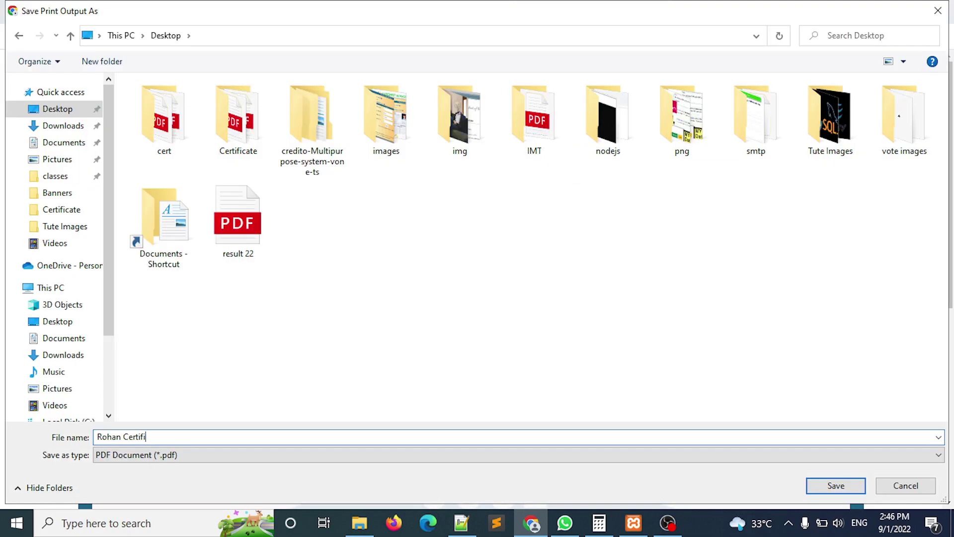
{"action": "key", "text": "Return"}
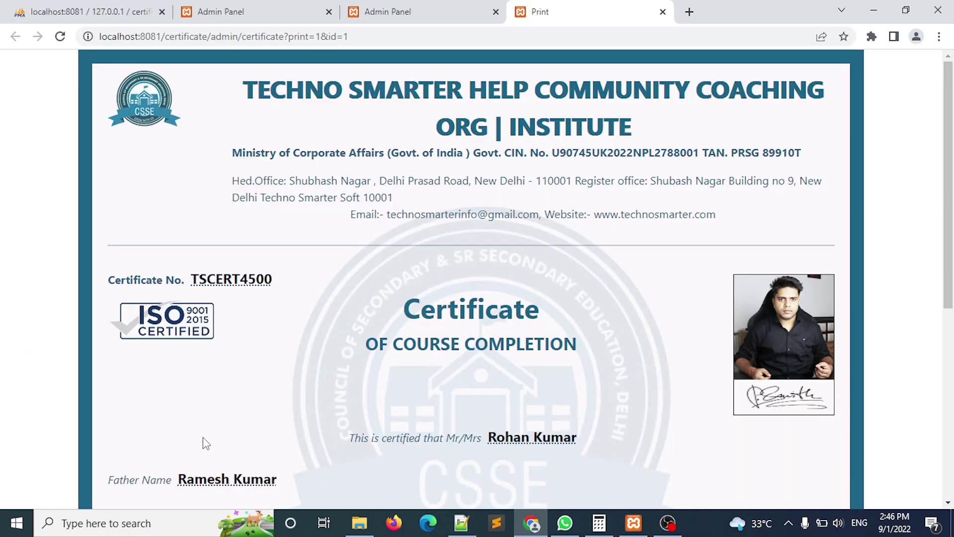
{"action": "key", "text": "super+d"}
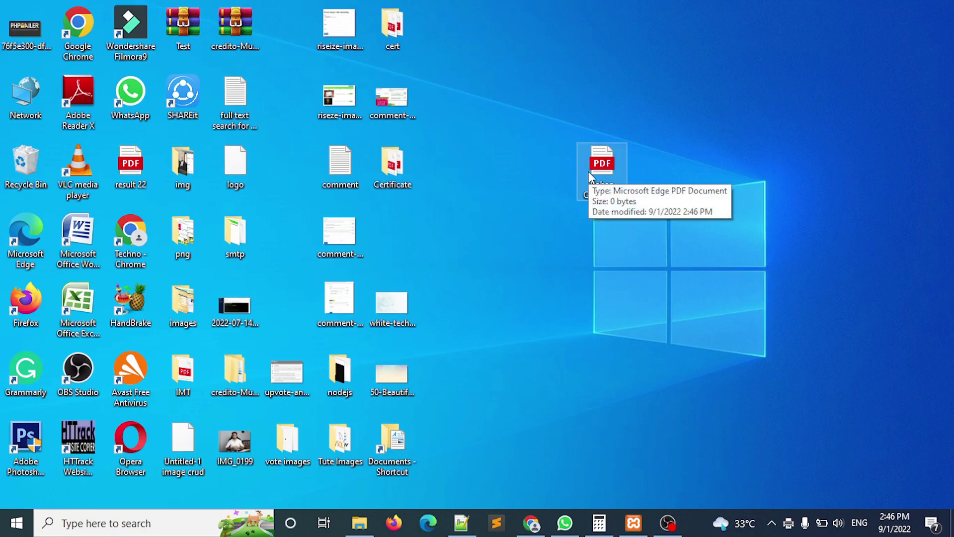
Open the saved certificate PDF from the desktop, scroll through it, then close it.
{"action": "double_click", "coordinate": [588, 172]}
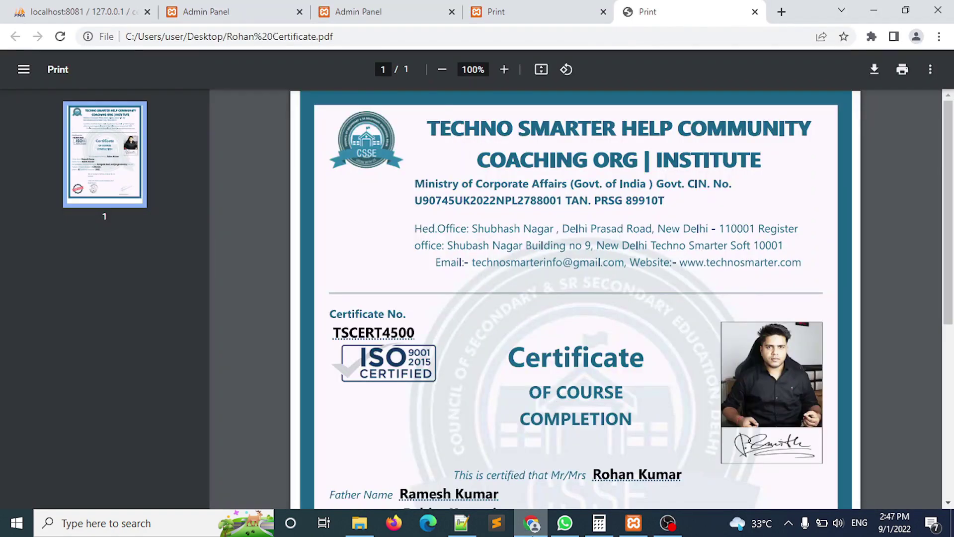
{"action": "left_click_drag", "start_coordinate": [951, 195], "coordinate": [953, 367]}
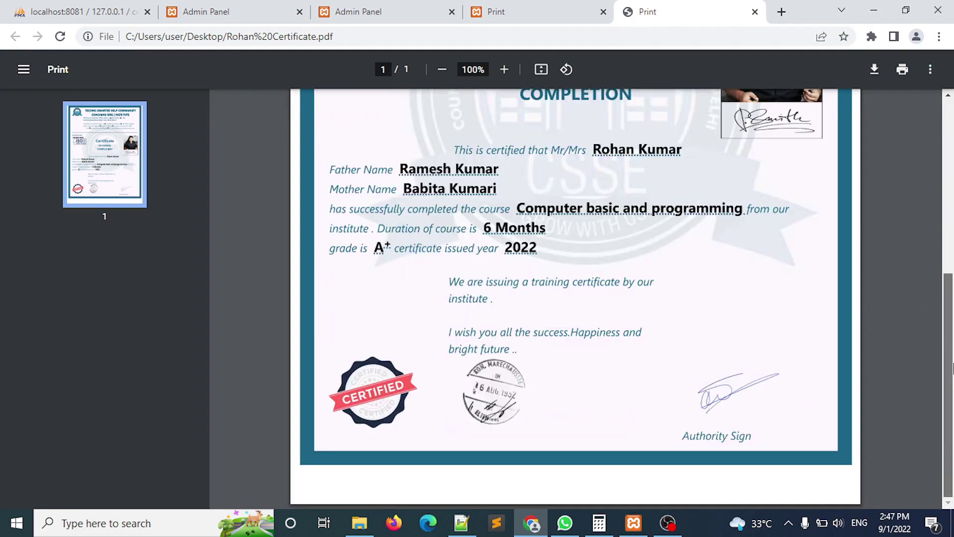
{"action": "scroll", "coordinate": [587, 149], "scroll_direction": "up", "scroll_amount": 3}
{"action": "scroll", "coordinate": [586, 124], "scroll_direction": "down", "scroll_amount": 2}
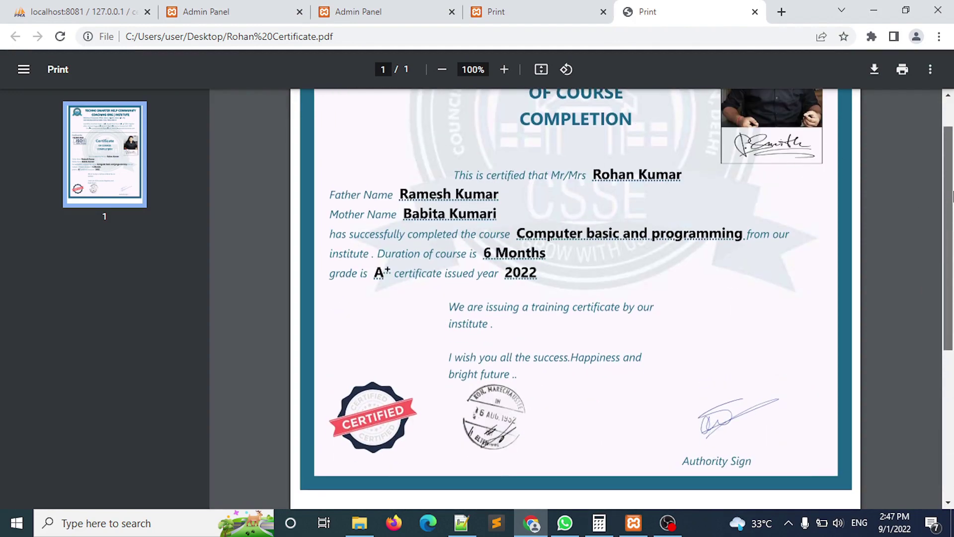
{"action": "scroll", "coordinate": [695, 258], "scroll_direction": "up", "scroll_amount": 5}
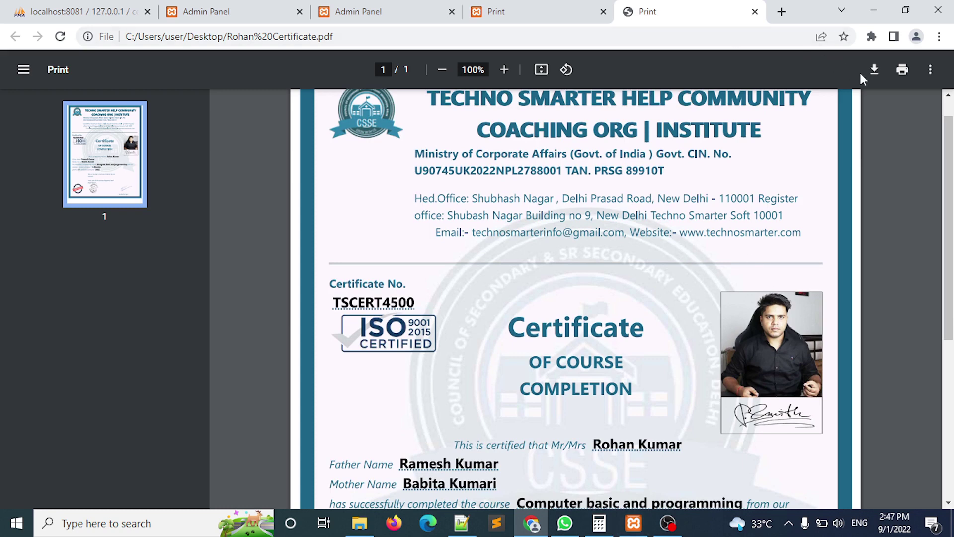
{"action": "left_click", "coordinate": [755, 11]}
{"action": "left_click", "coordinate": [437, 7]}
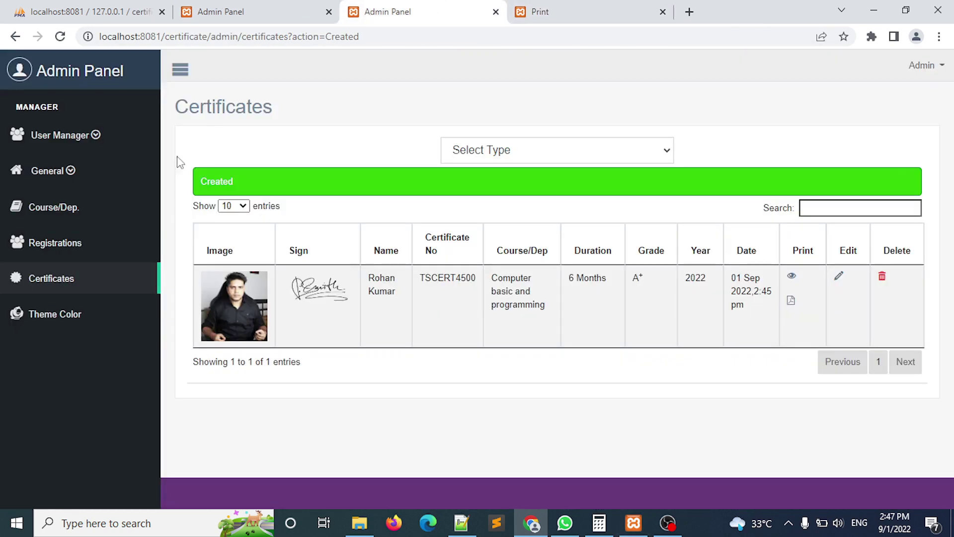
Go to General > More settings, after briefly visiting the Theme Colour page.
{"action": "left_click", "coordinate": [69, 178]}
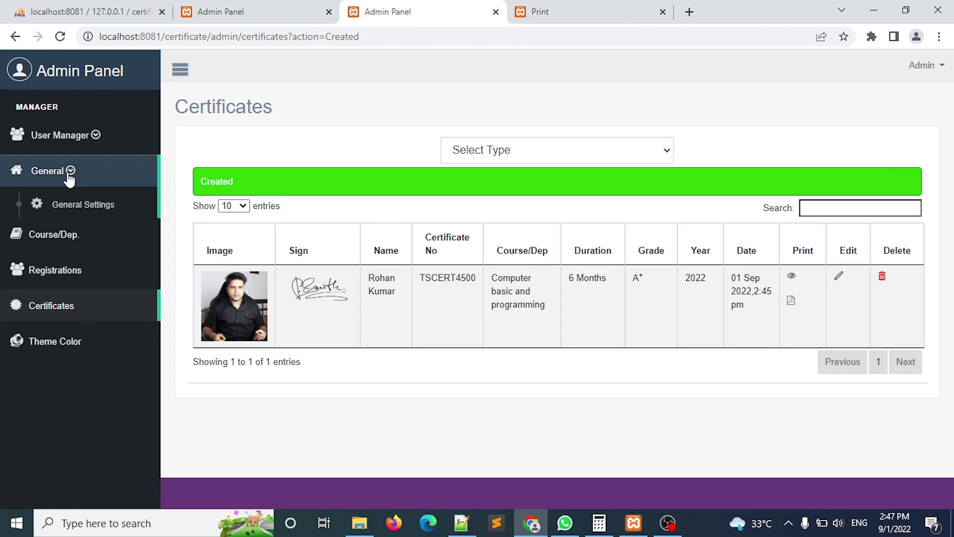
{"action": "left_click", "coordinate": [64, 213]}
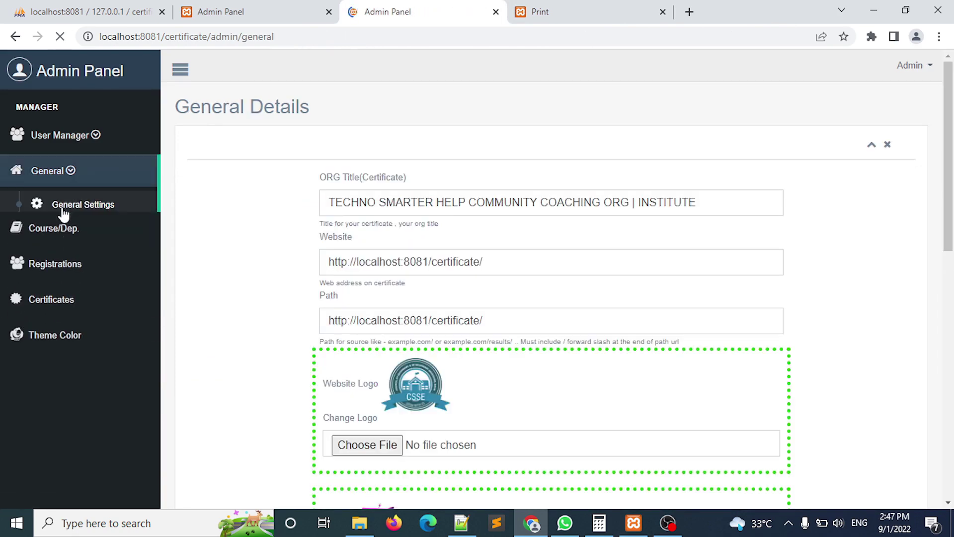
{"action": "left_click", "coordinate": [61, 235]}
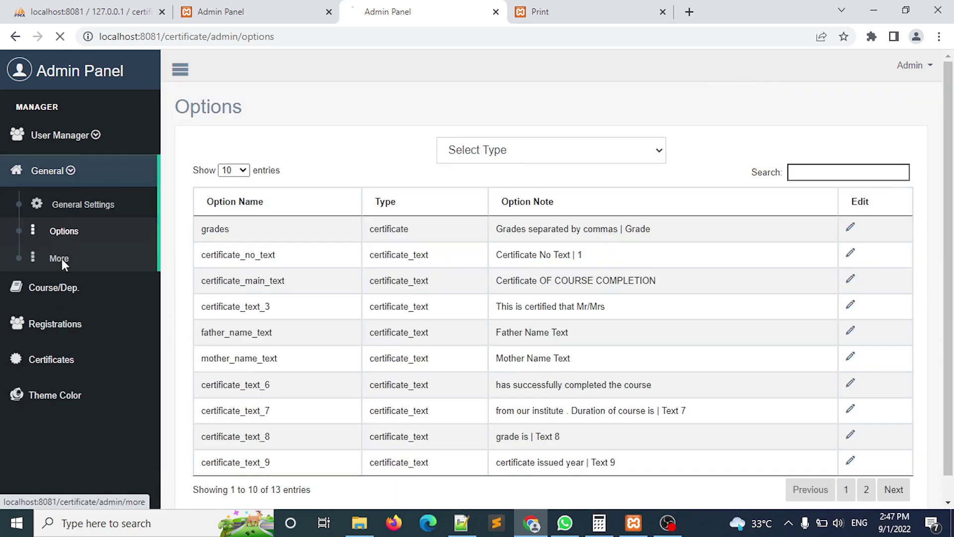
{"action": "left_click", "coordinate": [62, 259]}
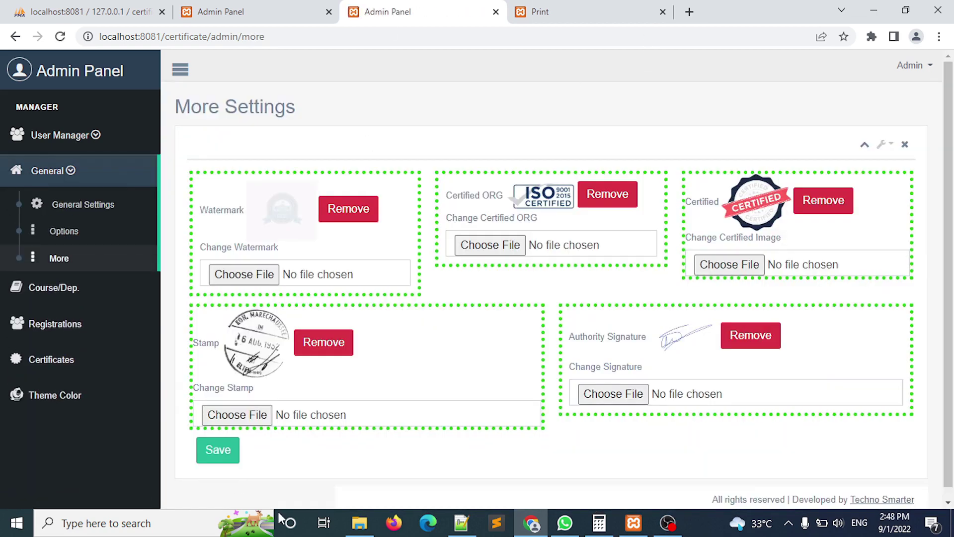
{"action": "left_click", "coordinate": [64, 395]}
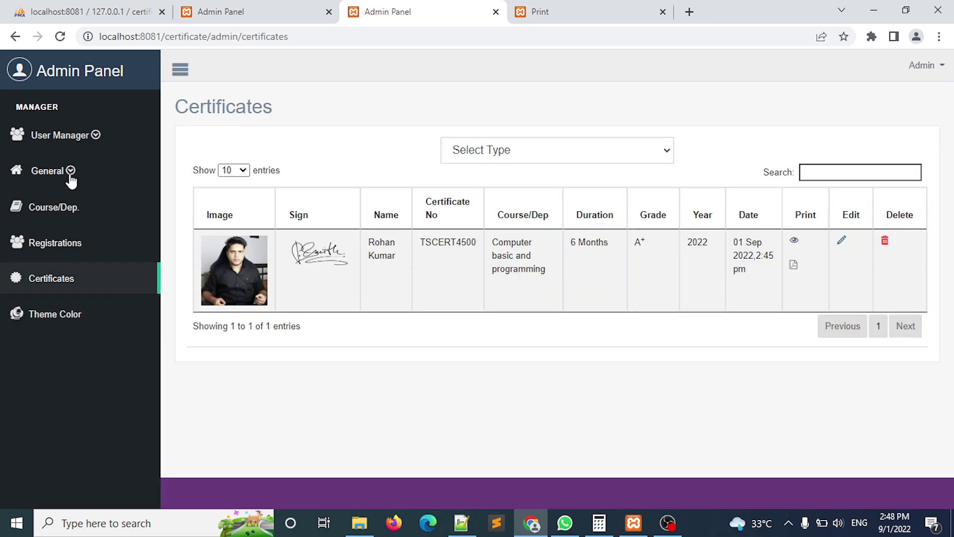
{"action": "left_click", "coordinate": [70, 174]}
{"action": "left_click", "coordinate": [65, 258]}
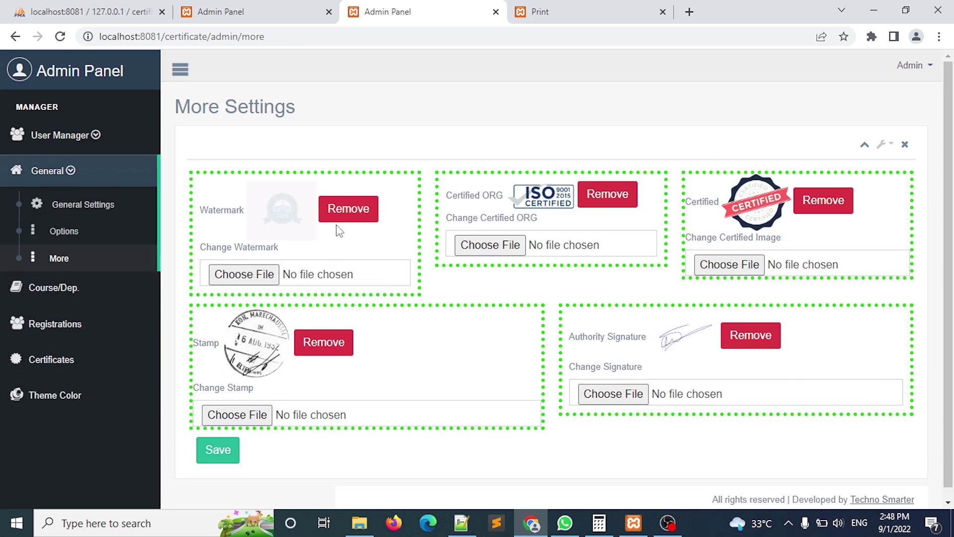
Remove the current certificate watermark and save bg.webp as the new watermark.
{"action": "left_click", "coordinate": [341, 223]}
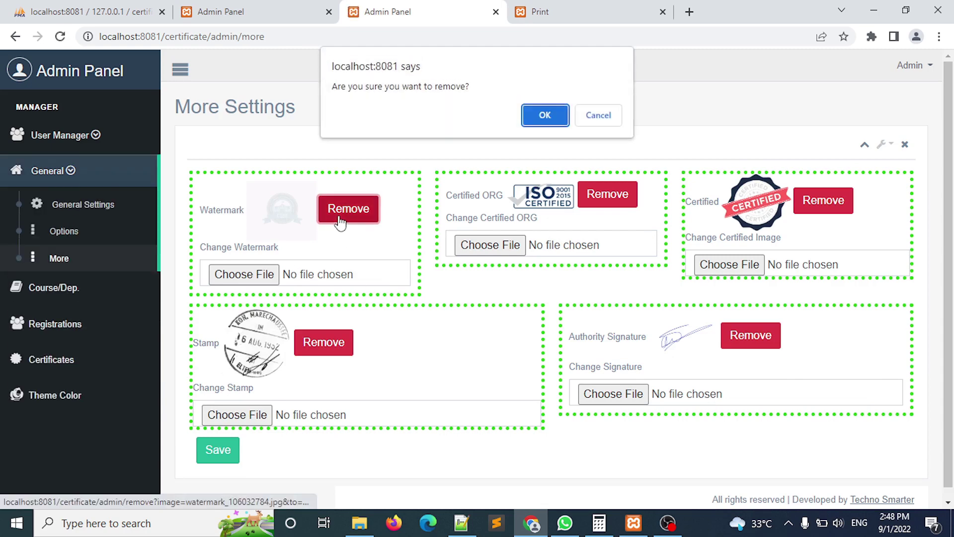
{"action": "left_click", "coordinate": [545, 115]}
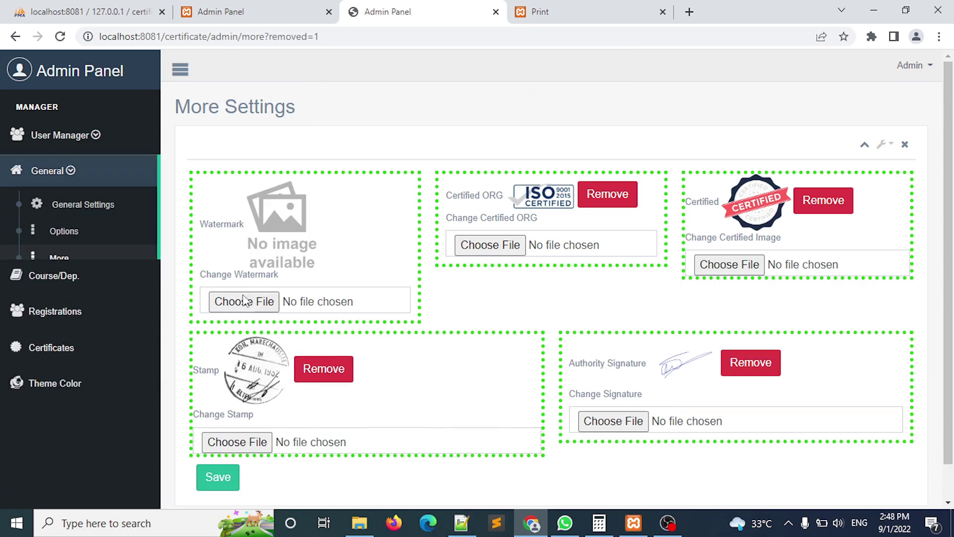
{"action": "left_click", "coordinate": [244, 301]}
{"action": "left_click", "coordinate": [259, 120]}
{"action": "double_click", "coordinate": [260, 117]}
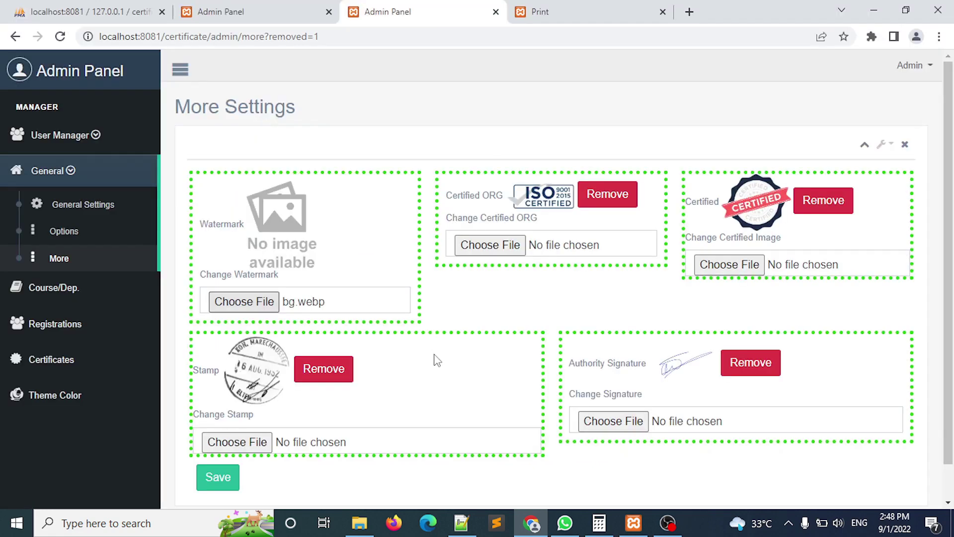
{"action": "left_click", "coordinate": [225, 476]}
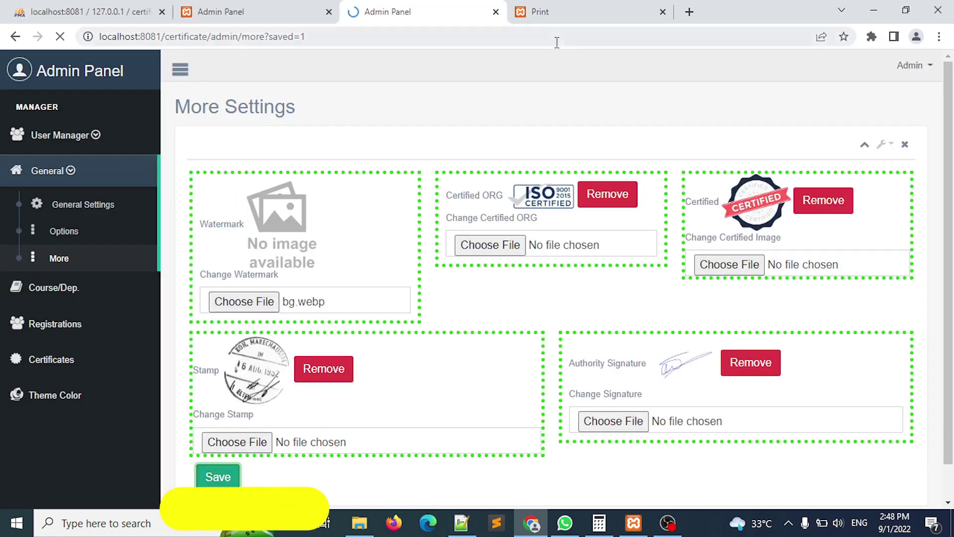
Reload the printed certificate page so it shows the new CSSE watermark.
{"action": "left_click", "coordinate": [541, 11]}
{"action": "left_click", "coordinate": [426, 35]}
{"action": "key", "text": "Return"}
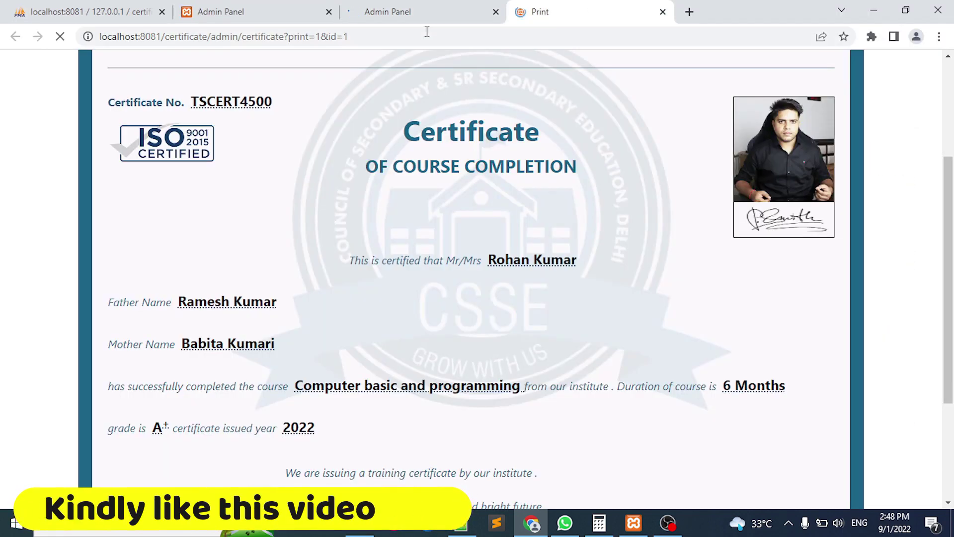
{"action": "left_click_drag", "start_coordinate": [948, 209], "coordinate": [702, 384]}
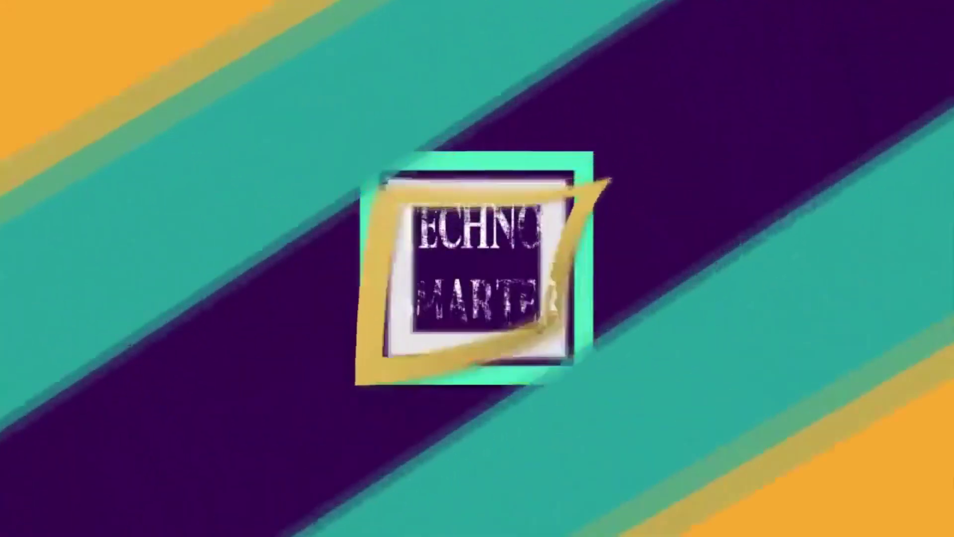